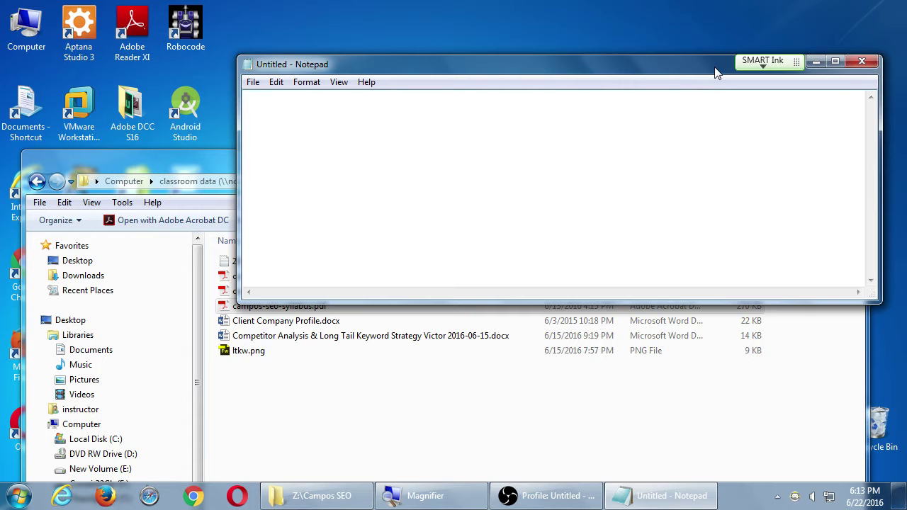
Step: Save the new Notepad file to the Desktop as 2016-06-22.txt and clear the stray 'a'
key(ctrl+s)
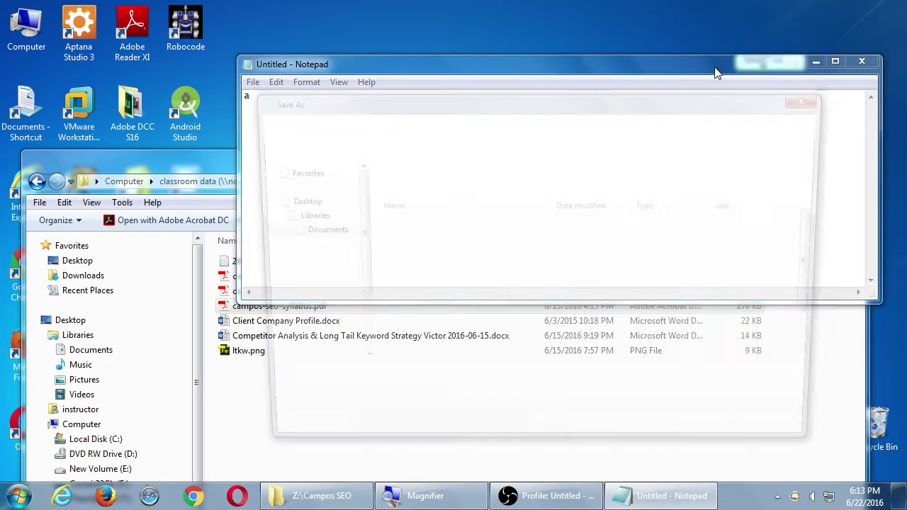
click(299, 187)
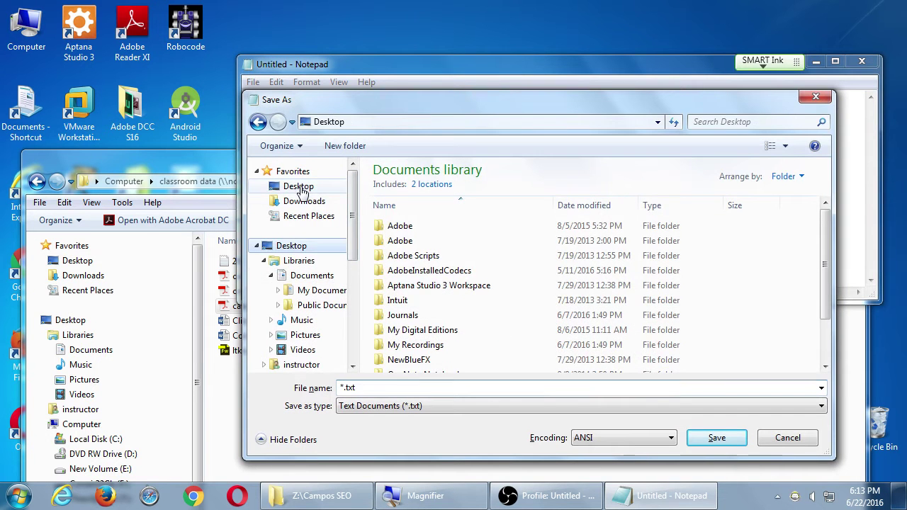
click(432, 383)
text(20)
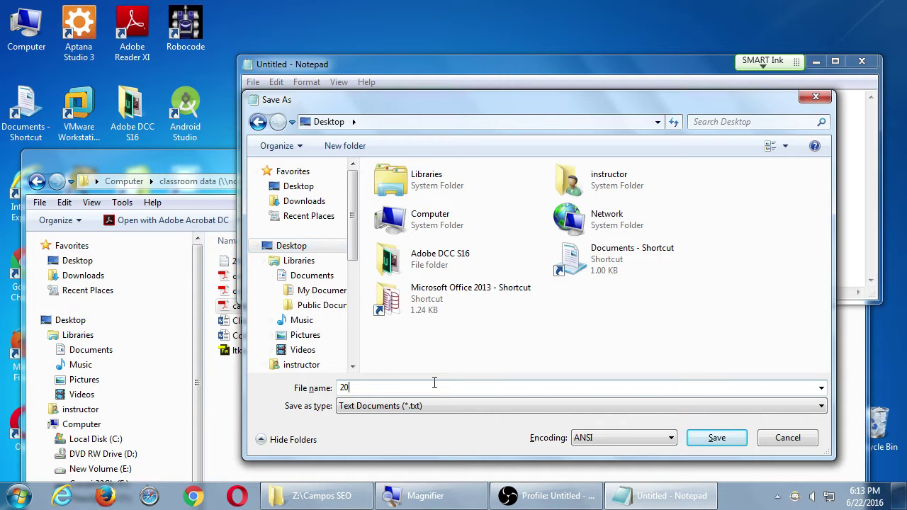
text(16-0)
text(6-22)
key(Return)
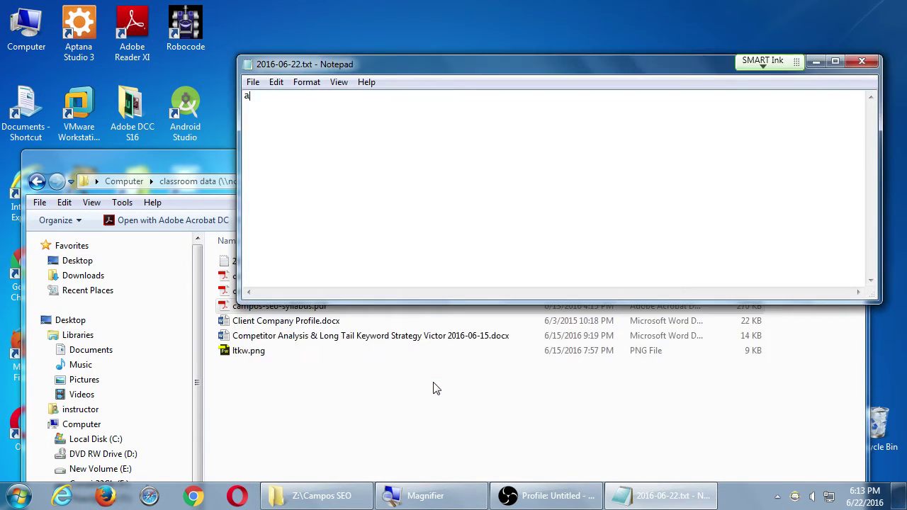
key(BackSpace)
Step: Drag the Notepad window's top edge higher up the screen
key(super+plus)
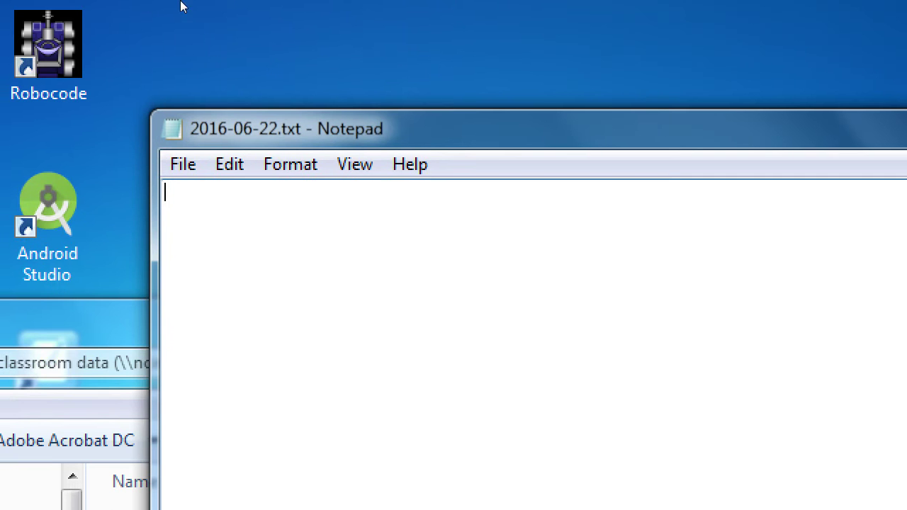
drag(289, 60, 297, 29)
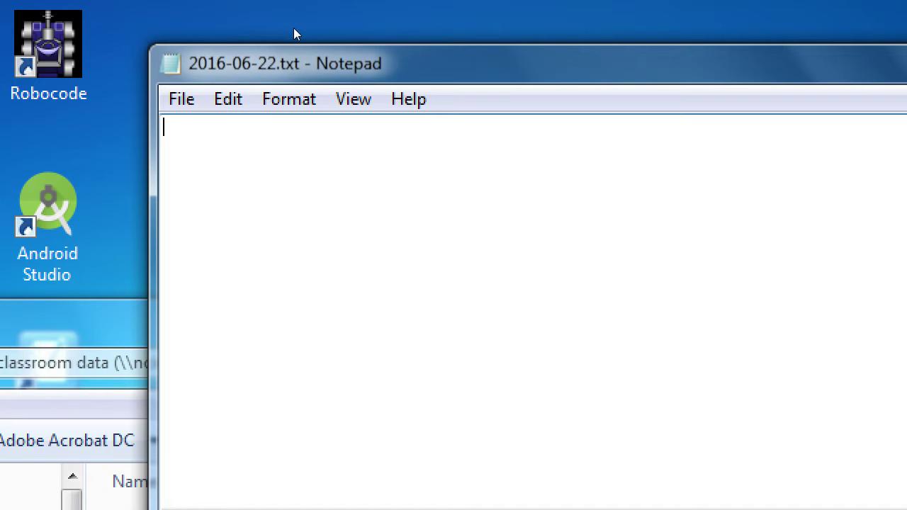
Step: Type the heading 'The Three Pillars of SEO' and start an indented line below it
text(The Three Pi)
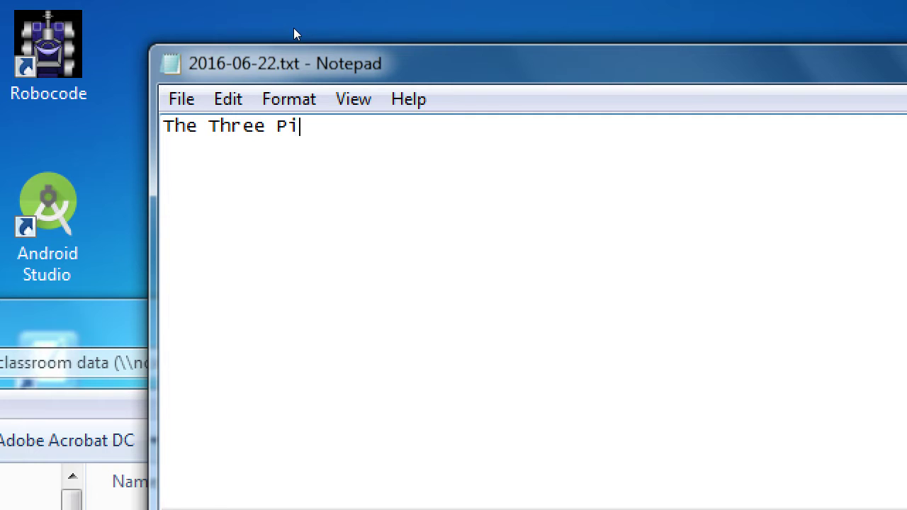
text(llars o)
key(BackSpace)
key(BackSpace)
key(BackSpace)
text(rs of )
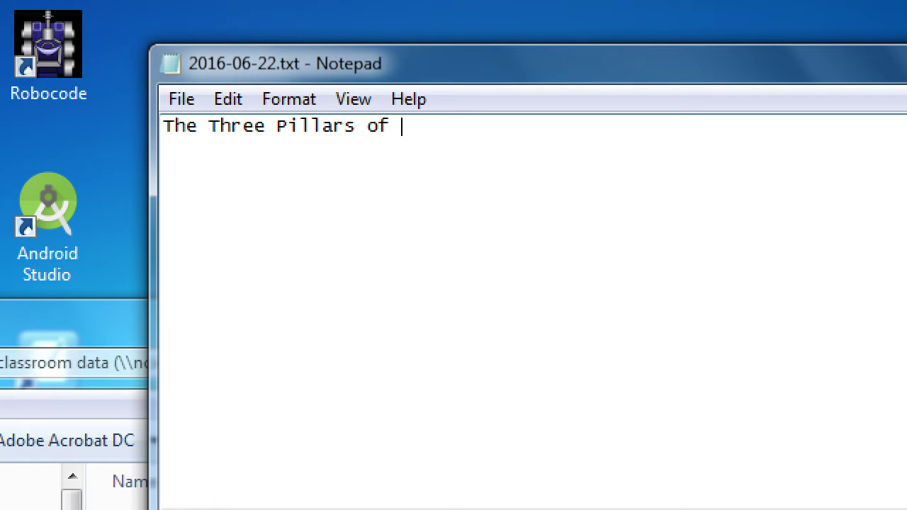
text(SEO)
key(Return)
key(Tab)
Step: Lay out three indented lines under the heading, starting with L, A and C
text(A)
key(Return)
key(Tab)
key(Up)
key(Return)
key(Up)
key(End)
text(L)
key(Down)
key(Home)
key(Tab)
key(Down)
text(C)
Step: Complete the indented pillar names as Longevity, Authority and Content
key(Up)
key(Up)
text(onge)
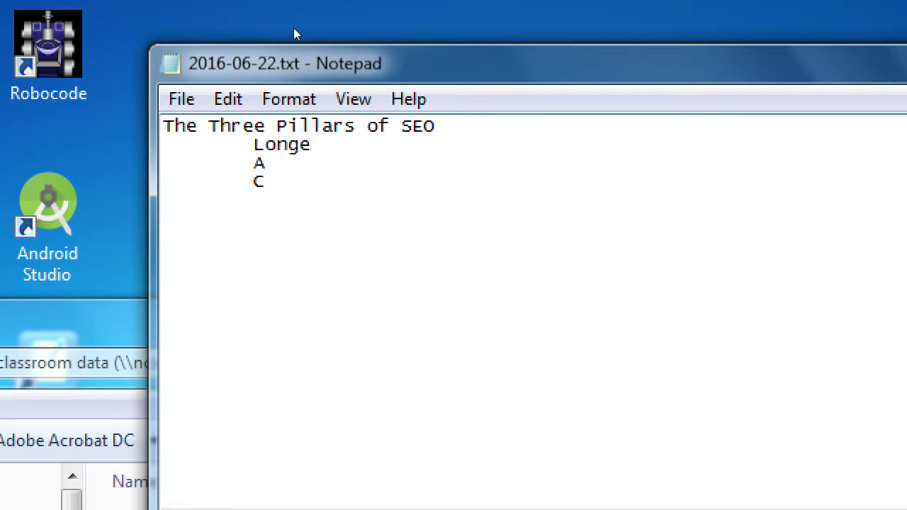
text(vity)
key(Down)
text(auth)
key(BackSpace)
key(BackSpace)
key(BackSpace)
key(BackSpace)
text(urit)
key(BackSpace)
key(BackSpace)
key(BackSpace)
key(BackSpace)
text(uthority)
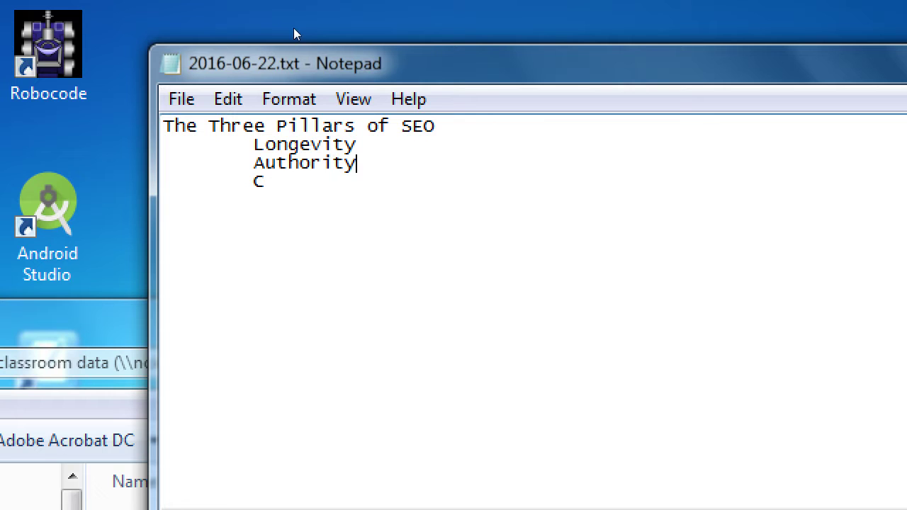
key(Down)
text(Co)
key(BackSpace)
key(BackSpace)
text(ontent)
Step: After a tab beside Longevity, type the question 'How long has your website existed?'
key(Up)
key(Up)
key(End)
key(Tab)
key(Tab)
key(BackSpace)
text(How long )
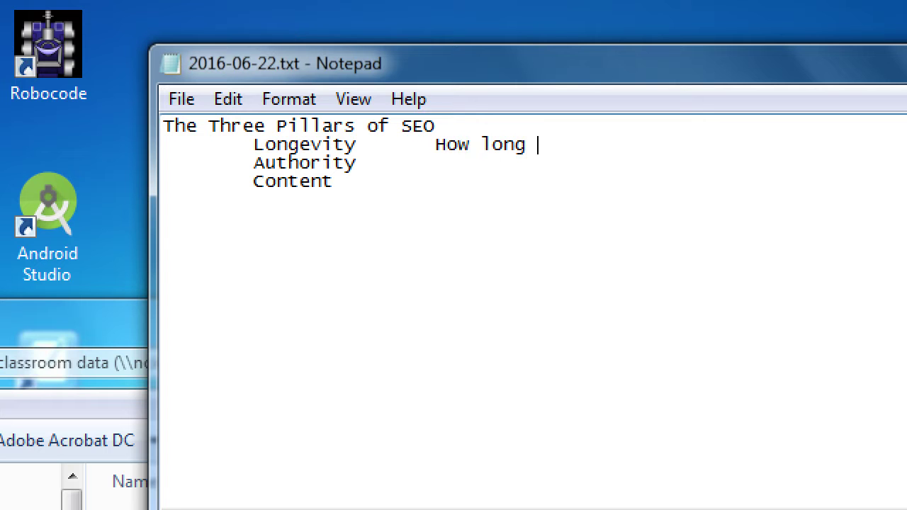
text(has your)
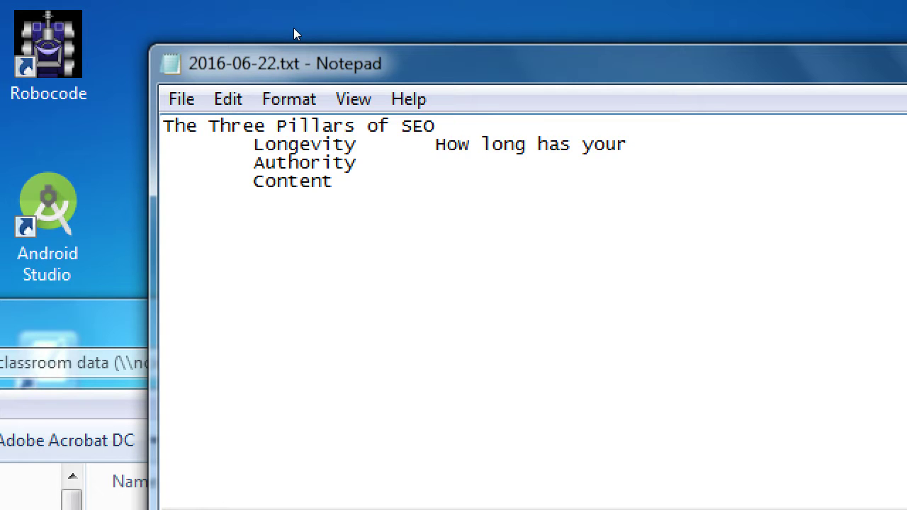
text( website existee?)
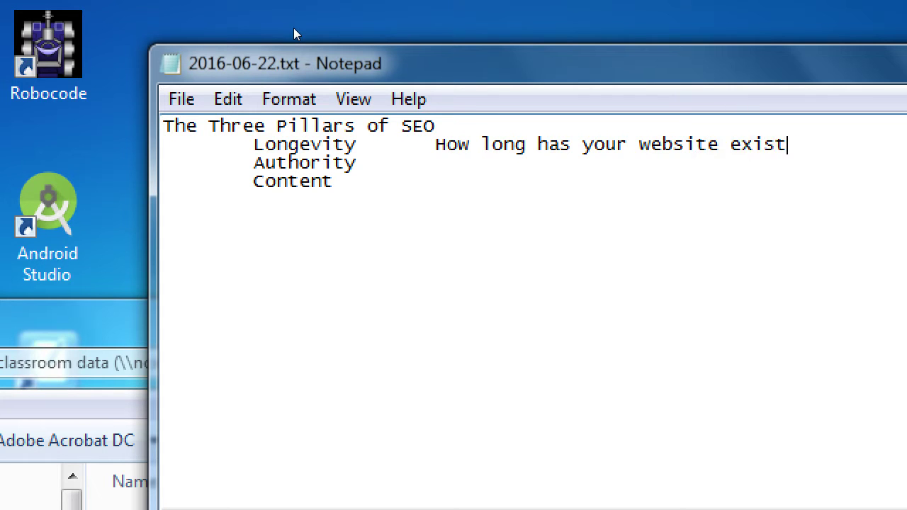
Step: Correct the Longevity question to end 'existed?'
key(BackSpace)
key(BackSpace)
text(d>)
key(BackSpace)
text(?)
Step: Add 'Why should your website be ranked?' beside Authority and 'What is the stuff that you're creating?' beside Content
key(Down)
key(Tab)
text(Why should yo)
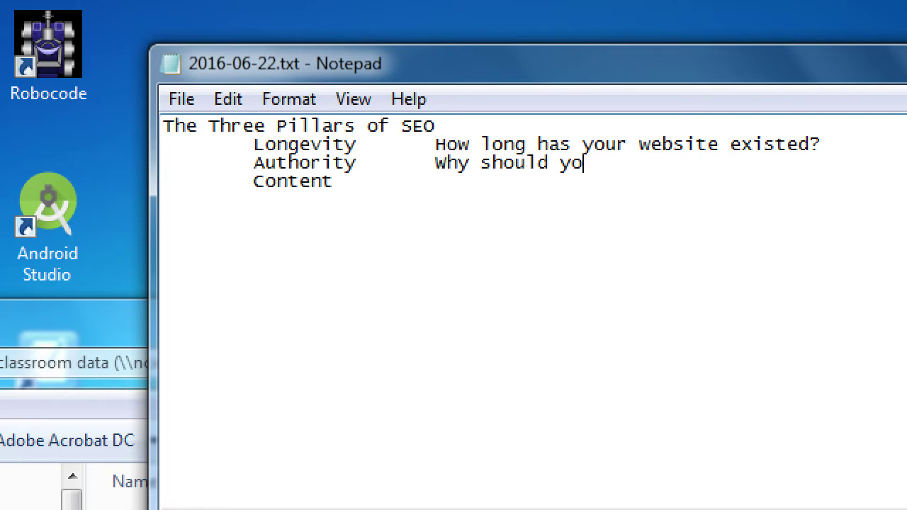
text(ur website)
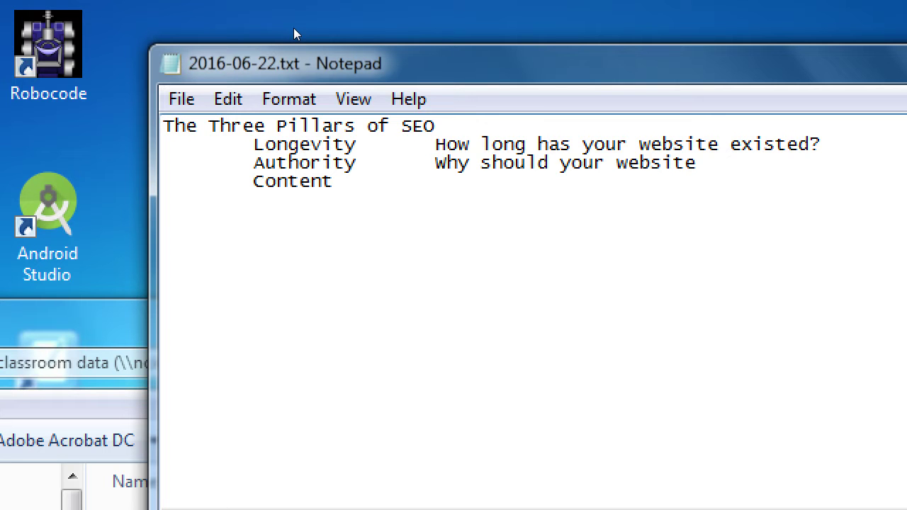
text( be ranked?)
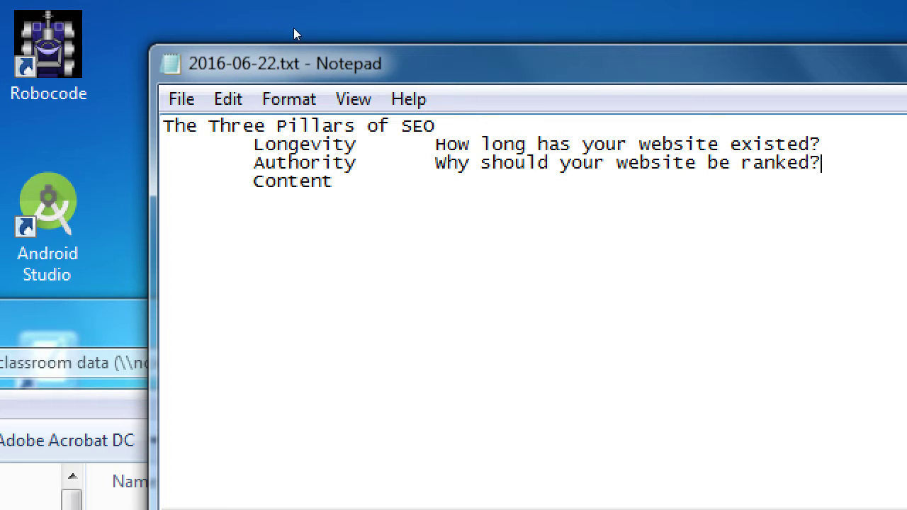
key(Down)
key(Tab)
text(What is the )
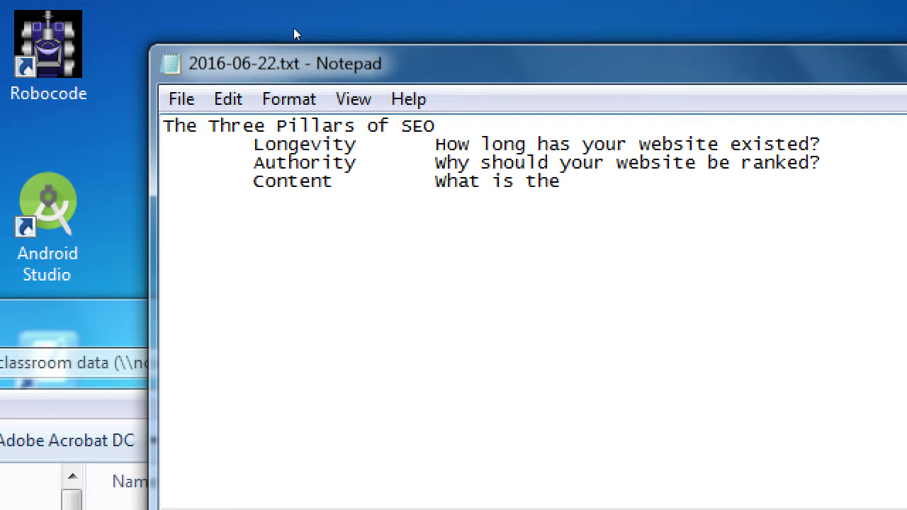
text(stuff that y)
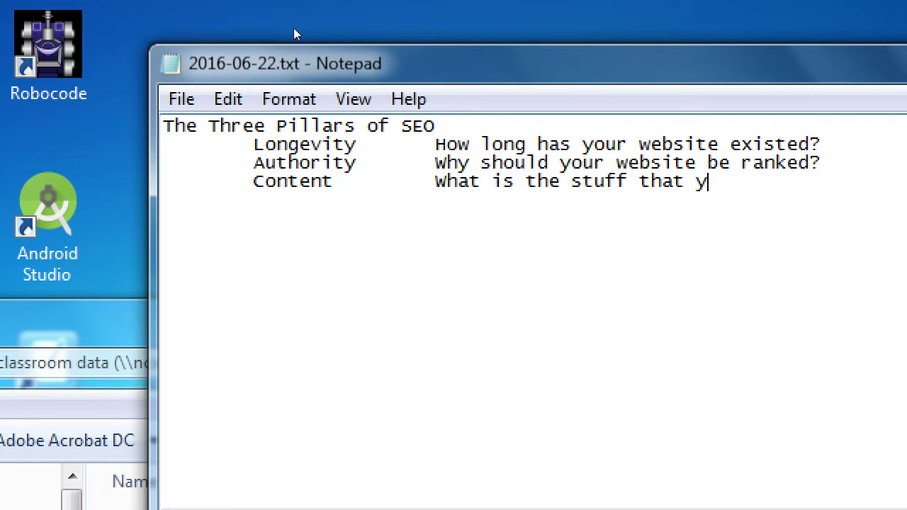
text(ou're creating?)
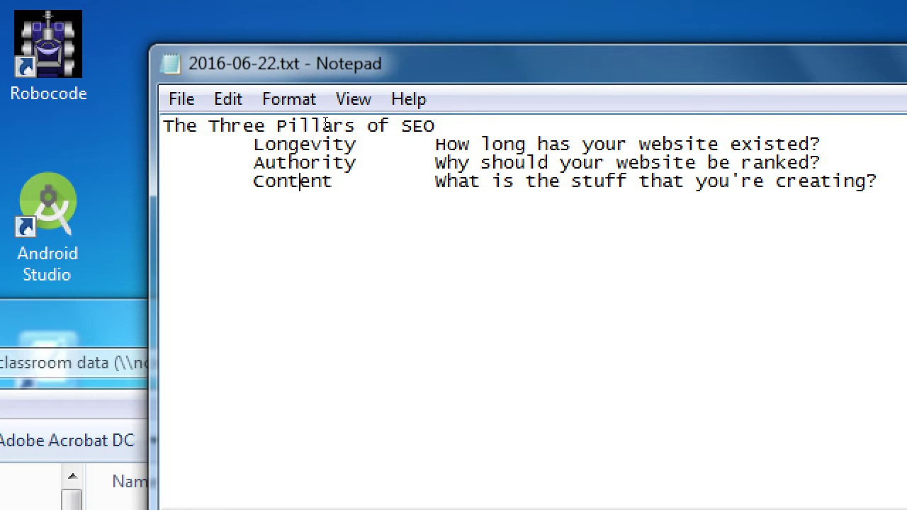
Step: Add blank lines after the Content line to end the pillar list
key(End)
key(Return)
key(Return)
Step: Move Notepad down and open Client Company Profile.docx from the desktop
drag(410, 44, 423, 115)
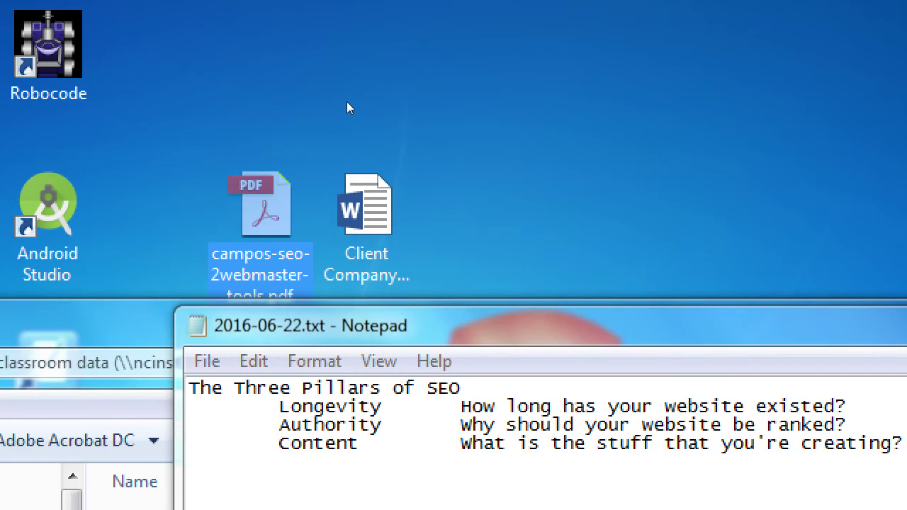
key(Right)
key(Return)
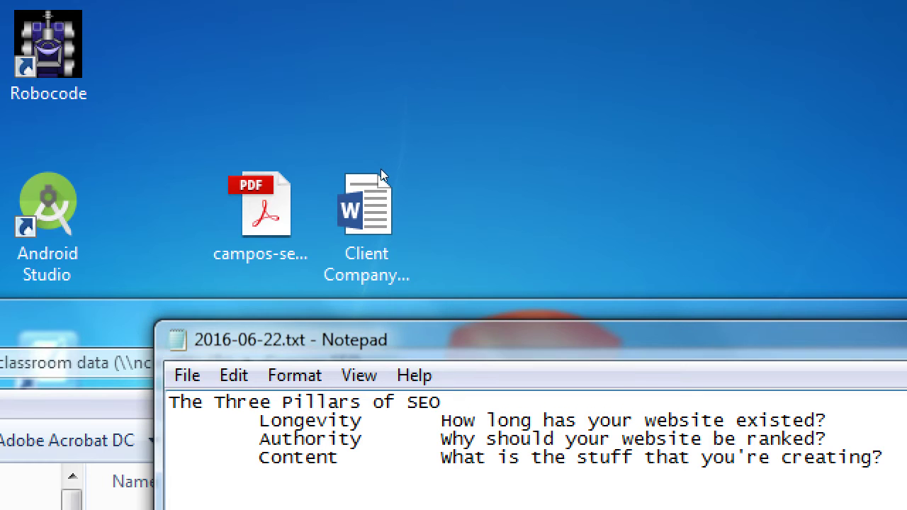
Step: Move the Client Company Profile.docx and campos-seo-2webmaster-tools.pdf icons to the desktop's top row
drag(343, 52, 342, 52)
drag(287, 176, 291, 18)
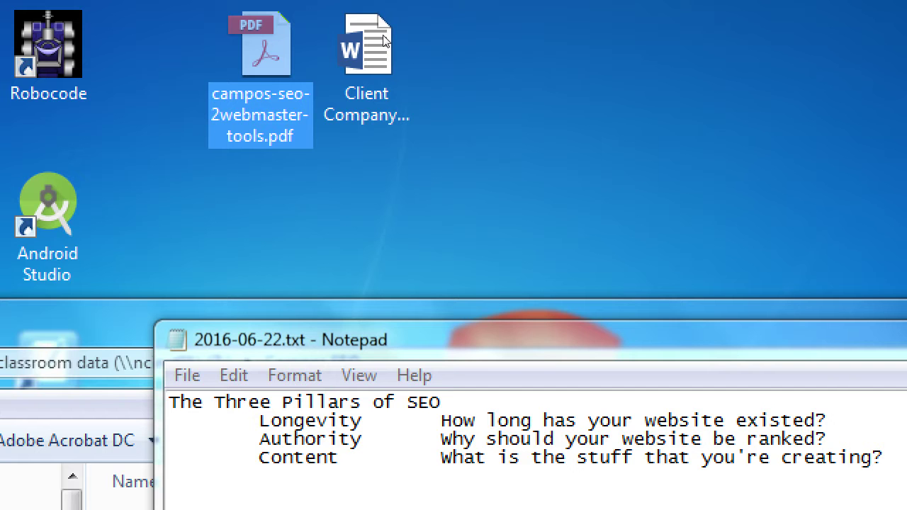
click(356, 34)
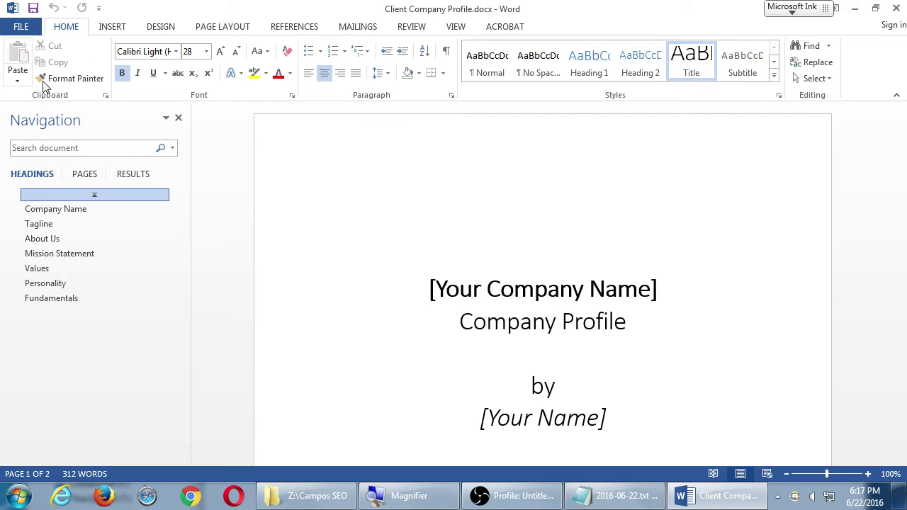
Step: Scroll down the Client Company Profile.docx title page to its title block
scroll(420, 287, down, 1)
scroll(420, 287, down, 3)
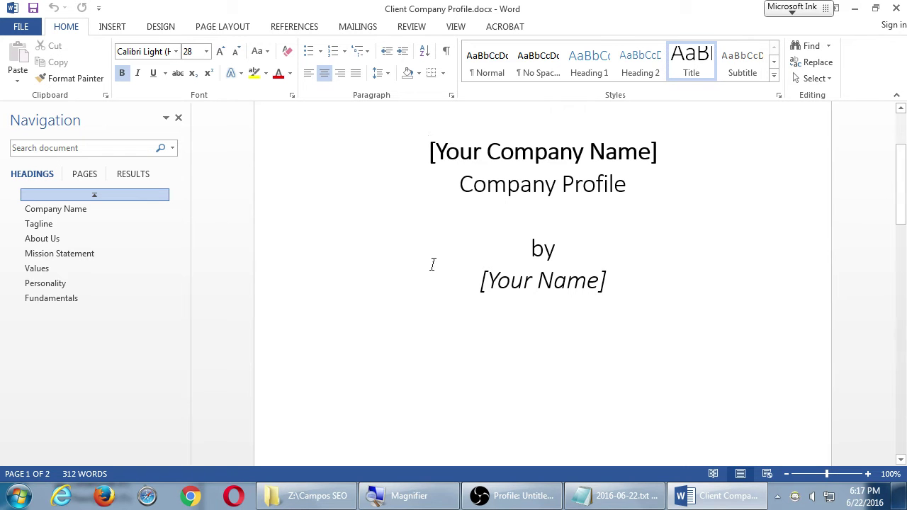
Step: Replace the cover's company name with Victor's Bakery and the [Your Name] placeholder with the author's name
click(649, 151)
key(ctrl+shift+Left)
key(ctrl+shift+Left)
key(ctrl+shift+Left)
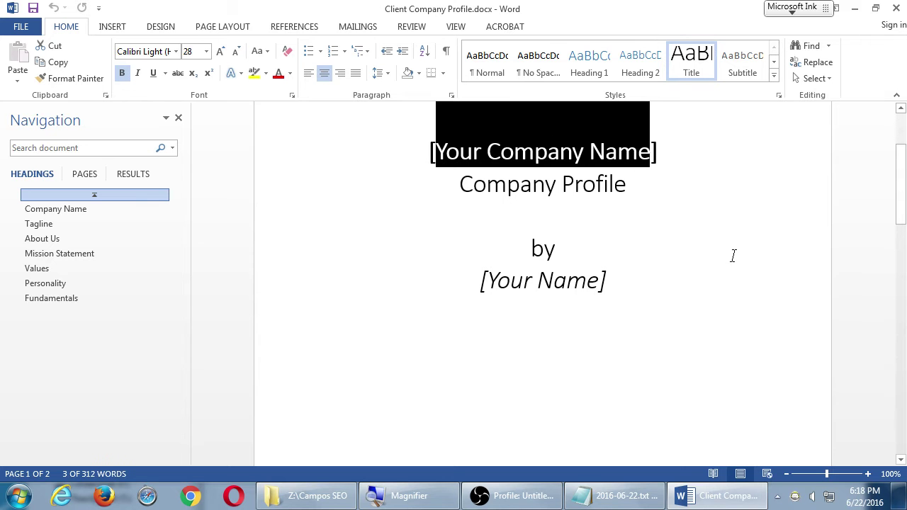
text(Victor's )
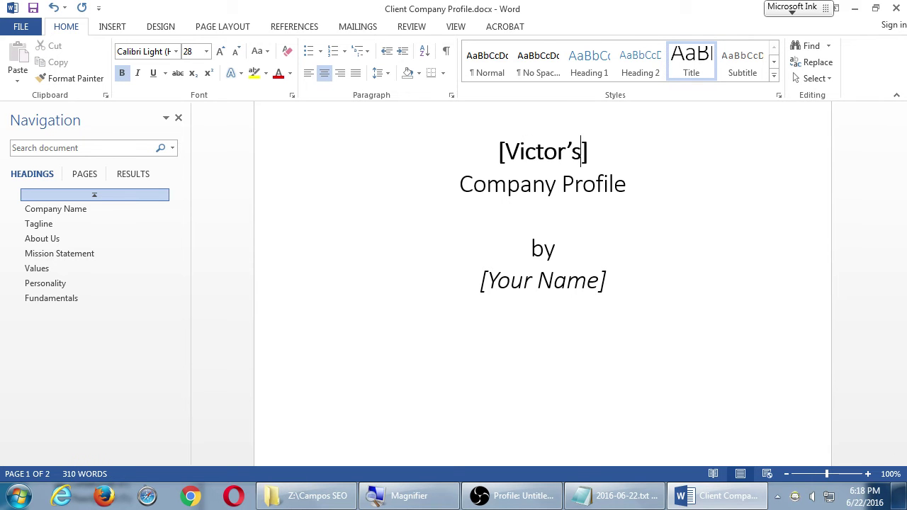
text(BAkery)
key(Left)
key(Left)
key(Left)
key(Left)
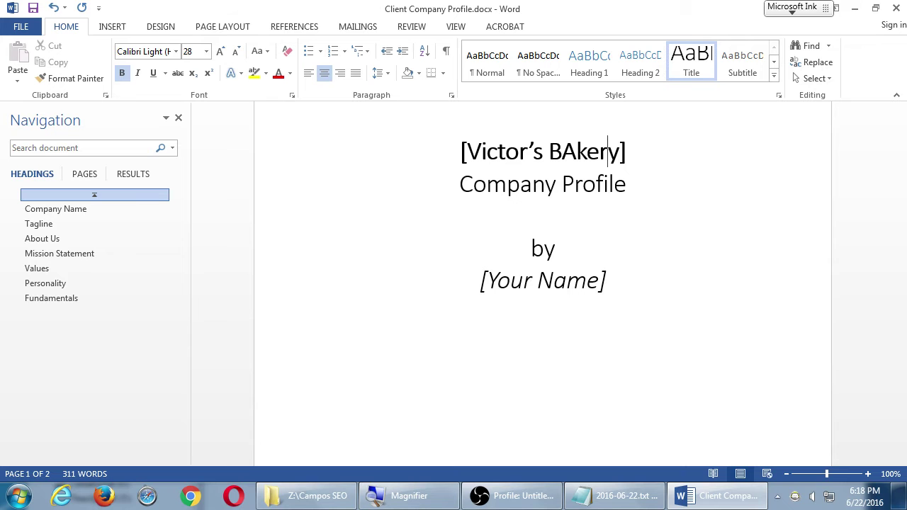
key(shift+Left)
text(a)
key(Down)
key(Down)
key(Down)
key(Down)
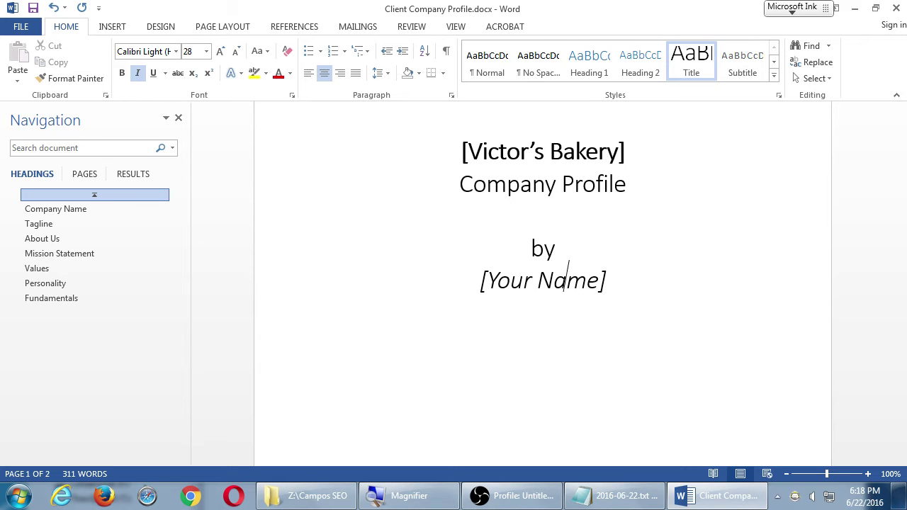
key(Right)
key(Right)
key(ctrl+shift+Left)
key(ctrl+shift+Left)
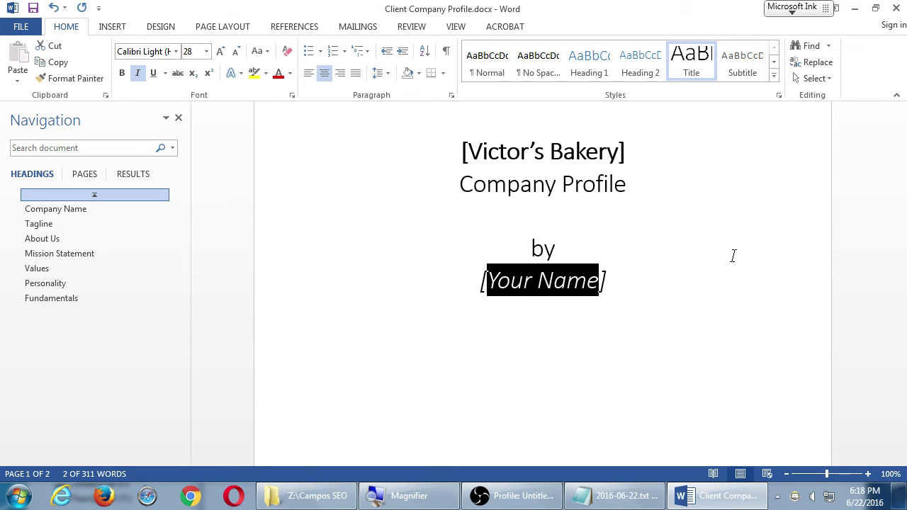
text(John Smith)
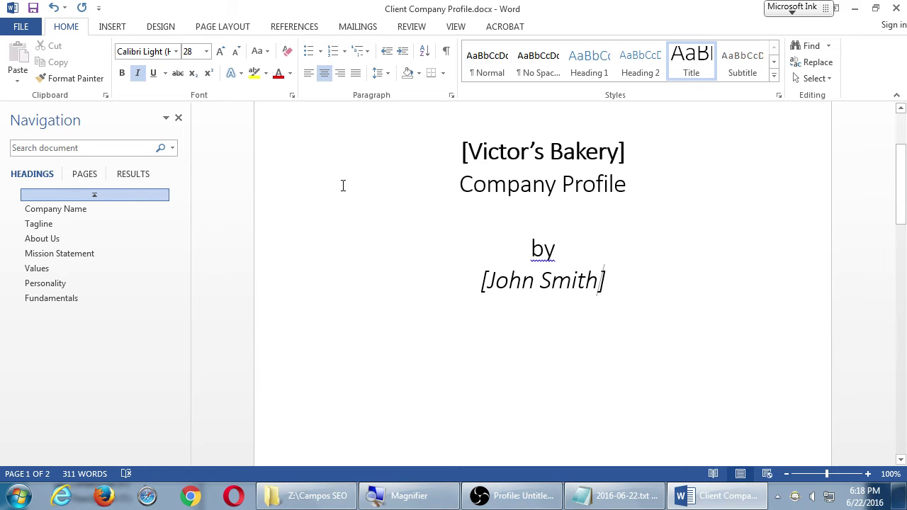
Step: Hide the Navigation pane and enter 2016-06-22 in the cover's Date placeholder
click(178, 118)
scroll(258, 168, down, 6)
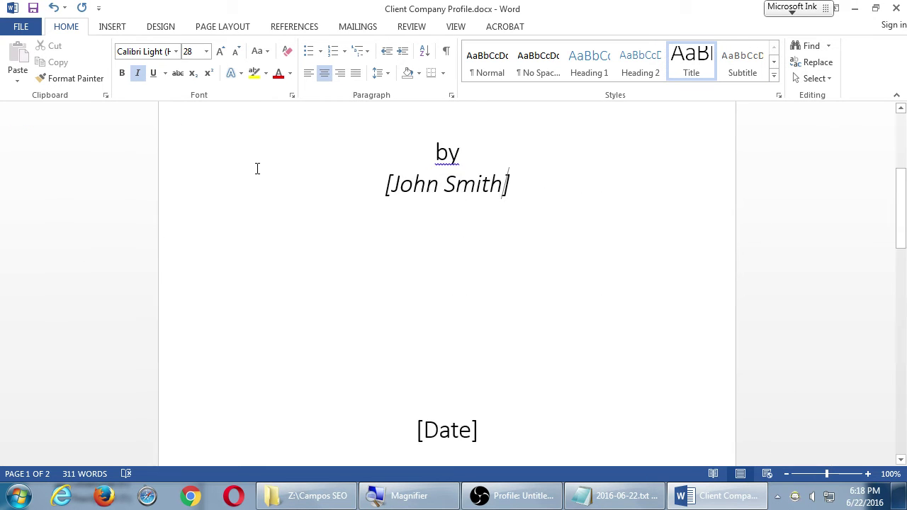
click(451, 287)
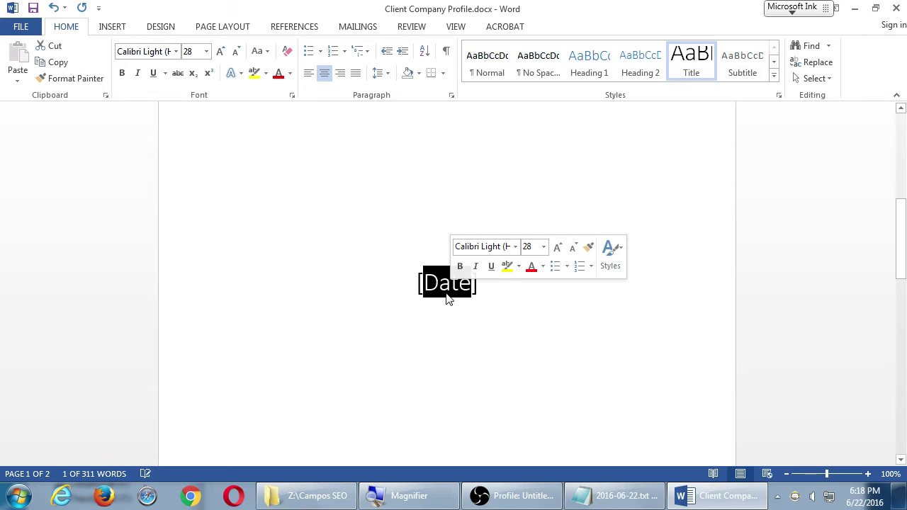
text(2016-06)
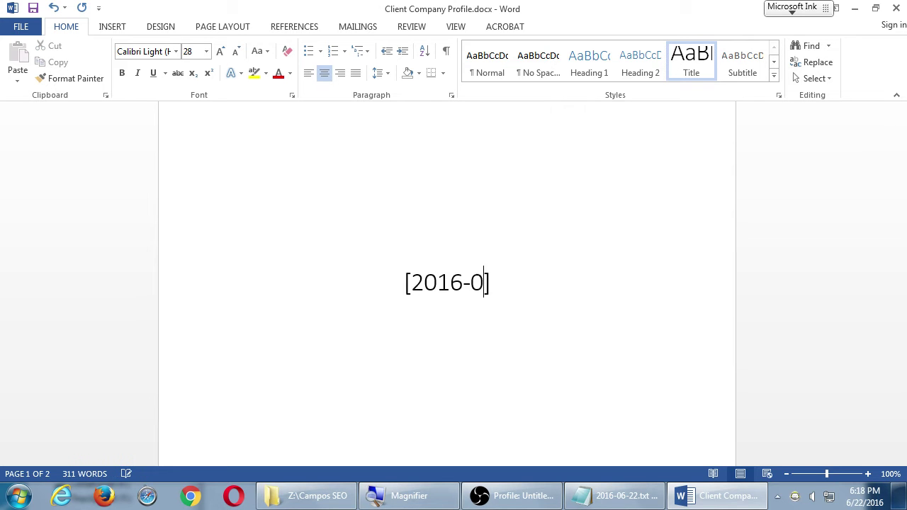
text(-22)
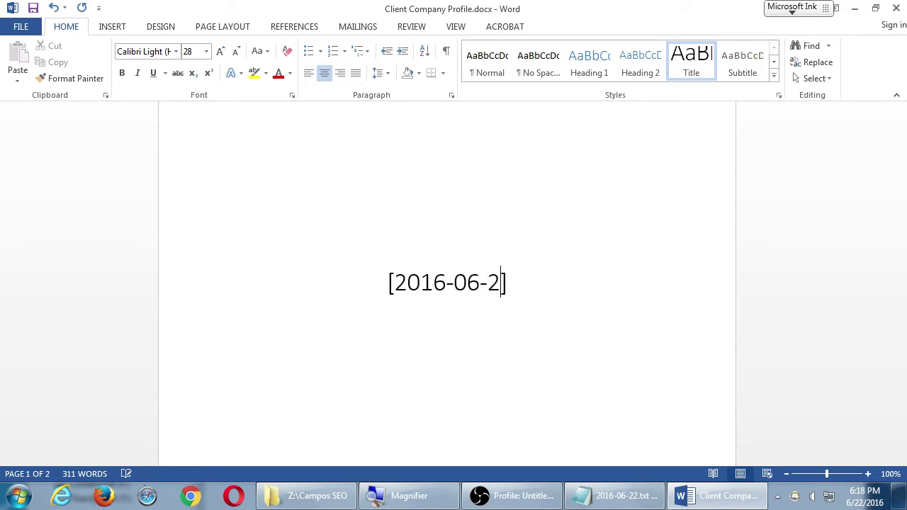
Step: Scroll past the cover to the Company Name heading and its prompt on page 2
scroll(549, 207, down, 1)
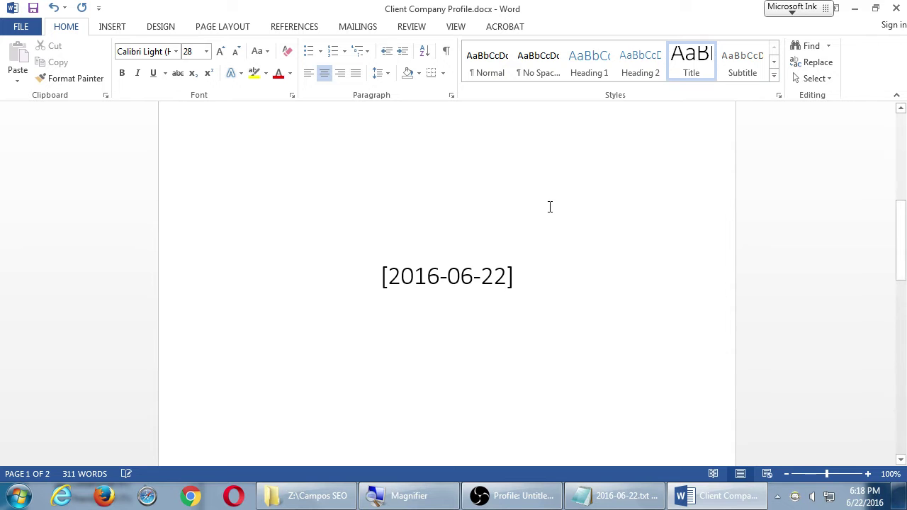
scroll(550, 207, down, 5)
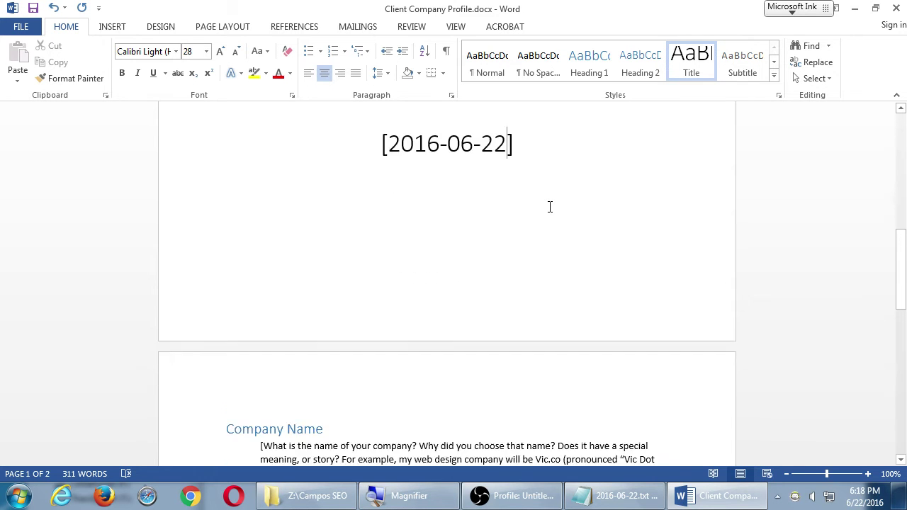
scroll(549, 204, down, 3)
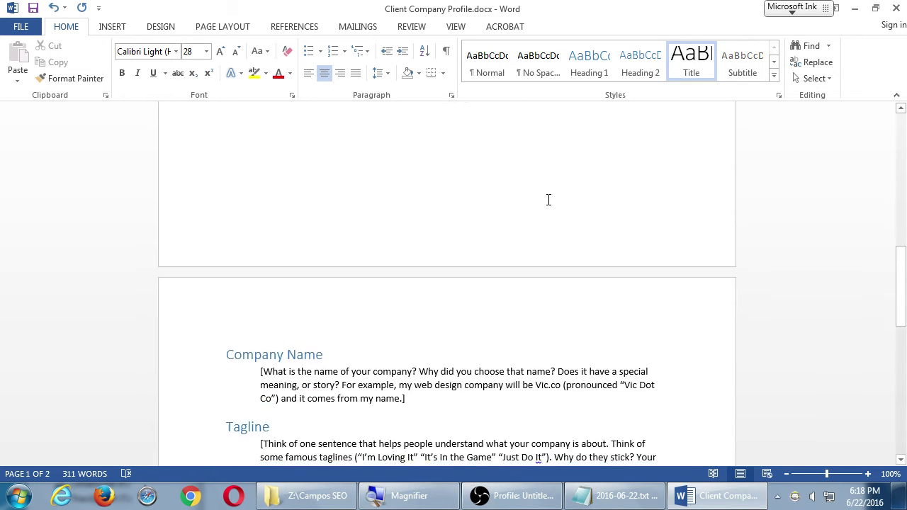
scroll(548, 200, down, 5)
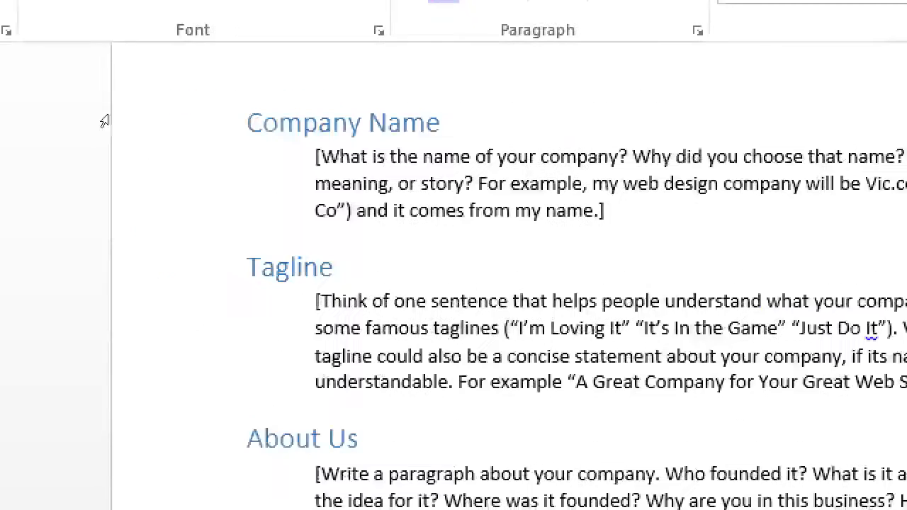
Step: Add the answer line 'Victor's Bakery.' beneath the Company Name heading
key(Return)
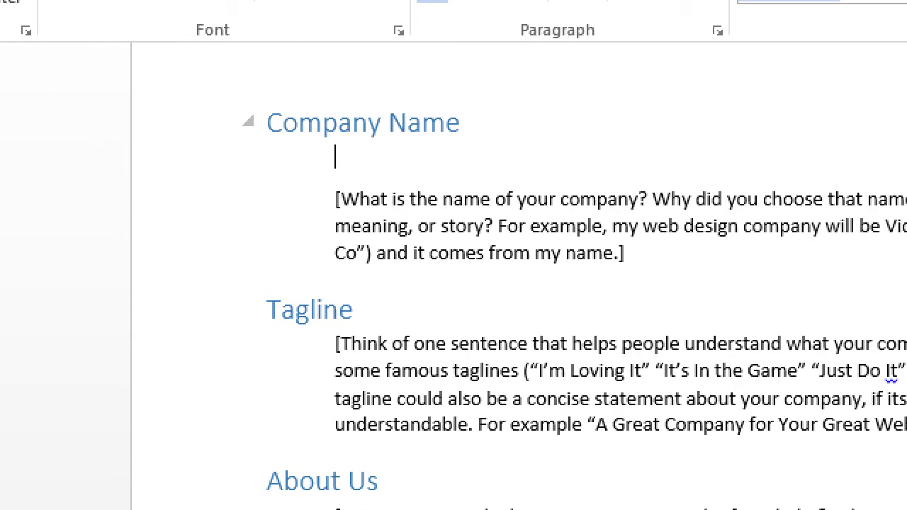
text(Victor's Bakery.)
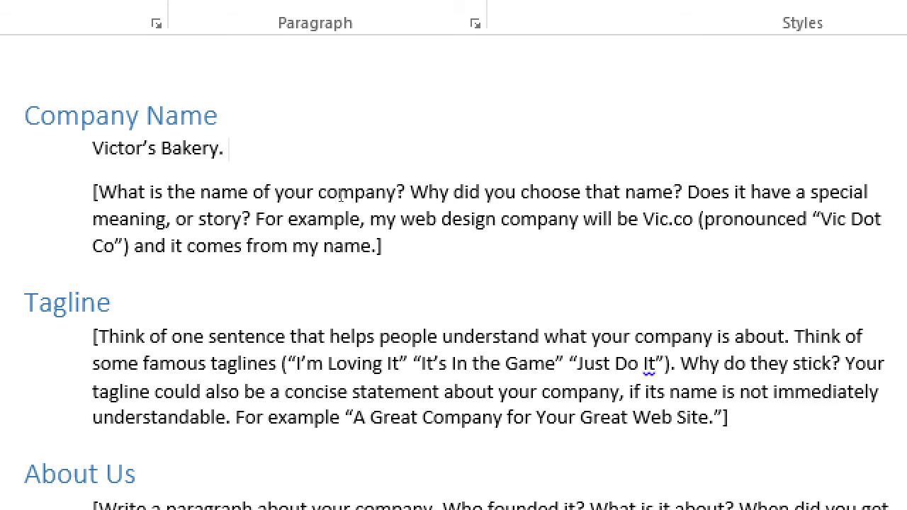
key(shift+Home)
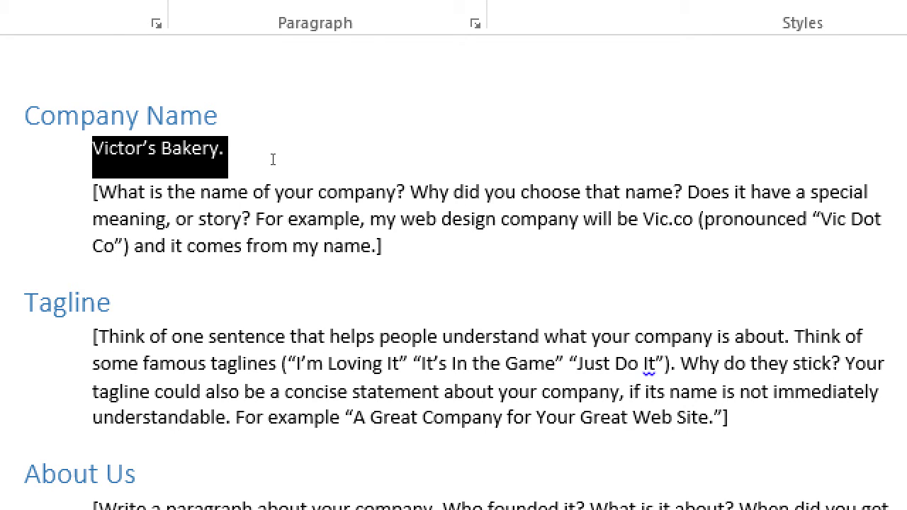
click(344, 158)
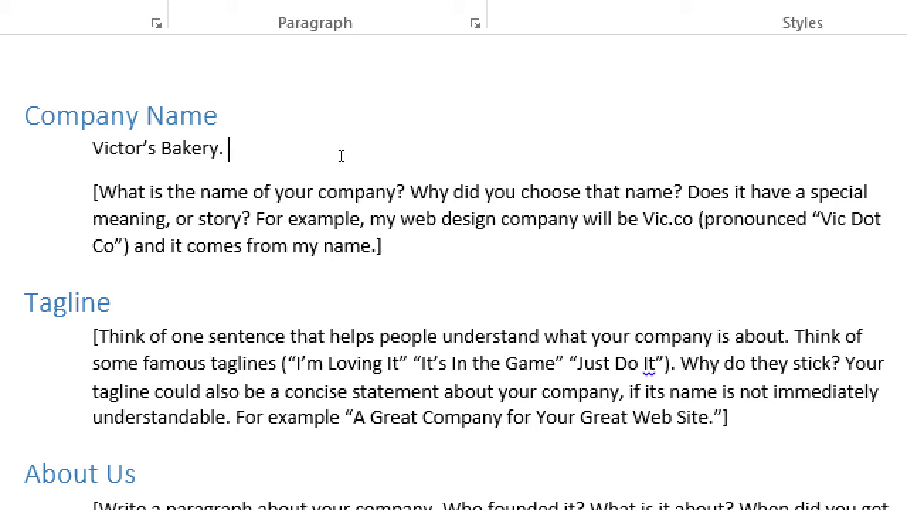
Step: Continue the Company Name answer: the name honours Grandpa, a big influence in the kitchen
text(The name of the coo)
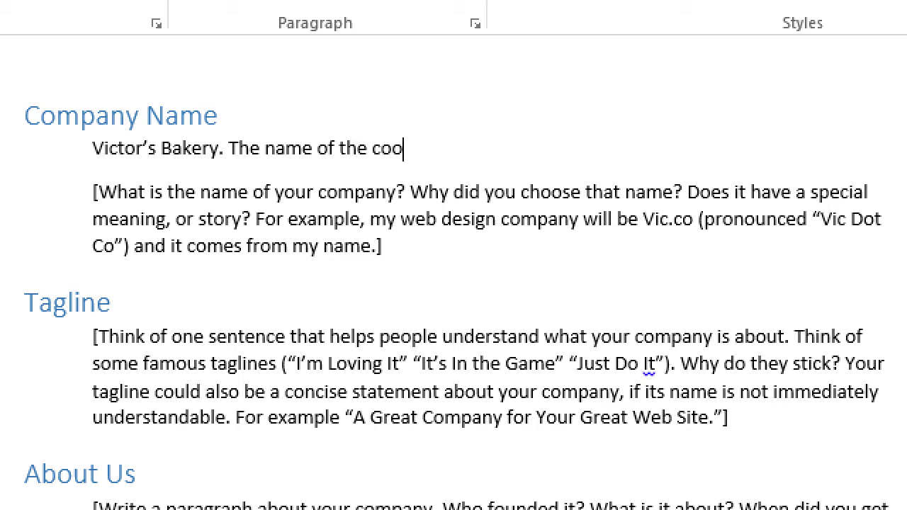
key(BackSpace)
text(mpna)
key(BackSpace)
key(BackSpace)
text(any is my )
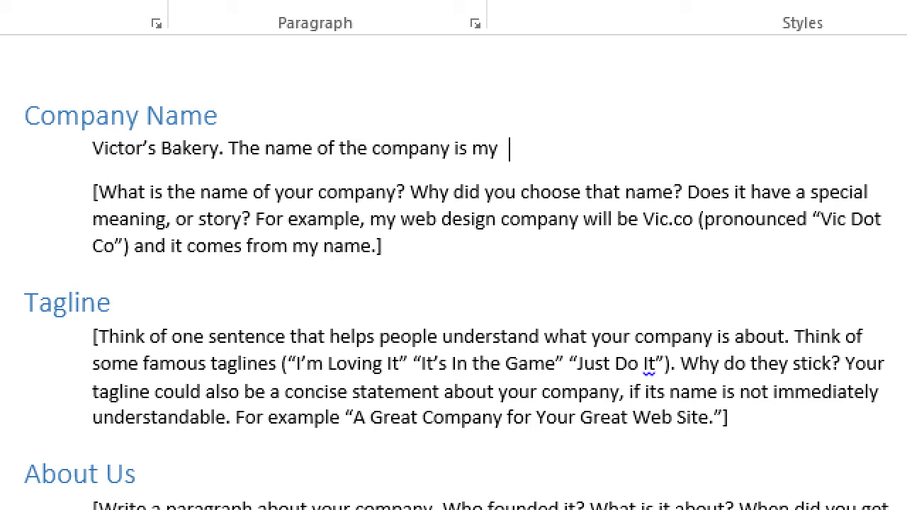
text(Grandm)
key(BackSpace)
text(pa's name)
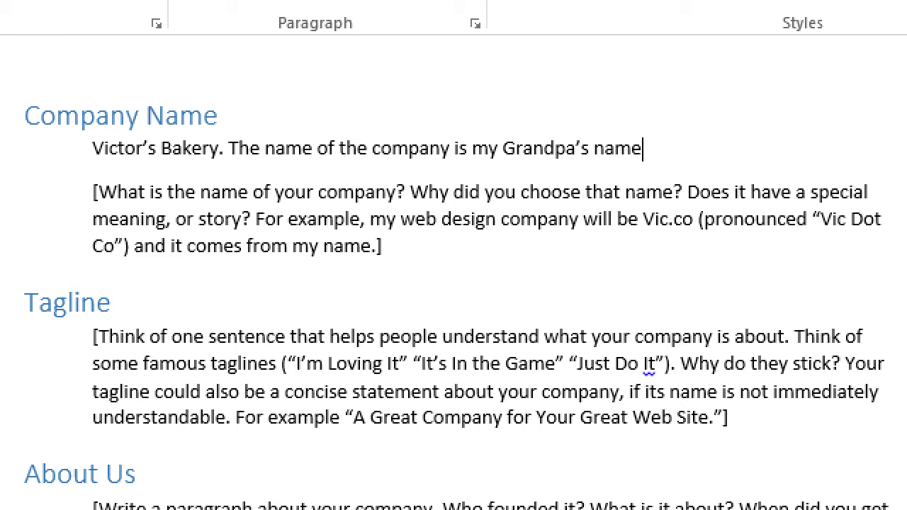
text( who was a b)
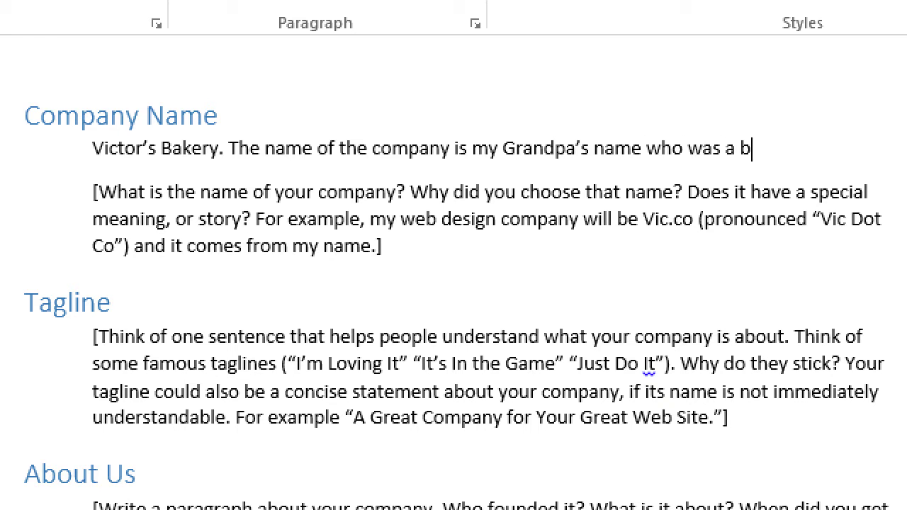
text(ig influence)
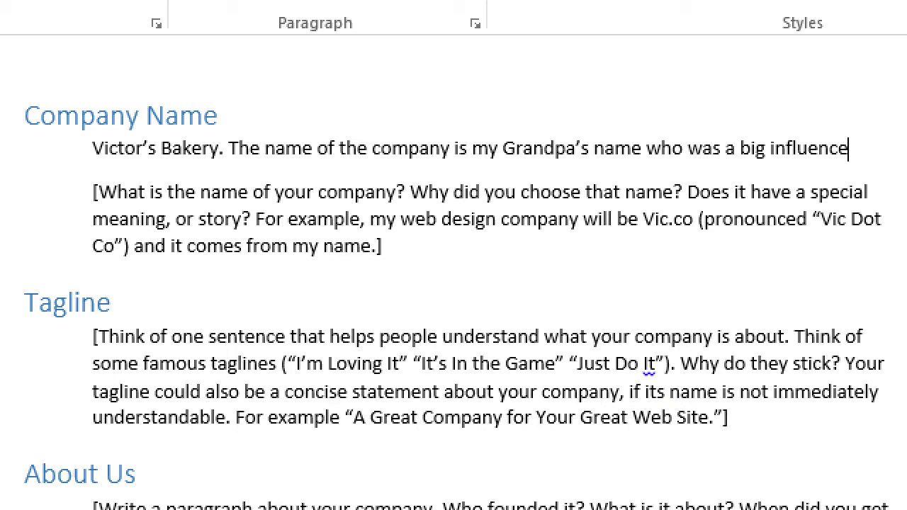
text( on me in the kitchen )
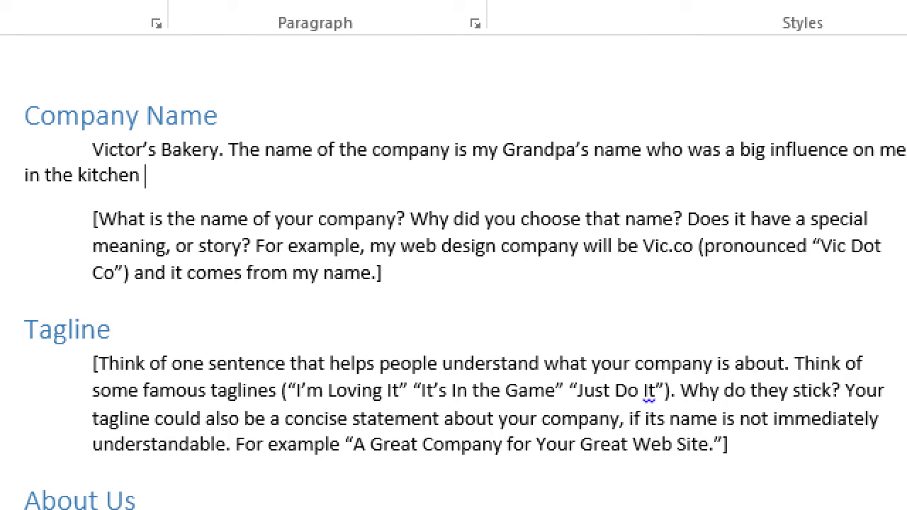
text(because he taught me kjasdklfj lksdjklfdsj)
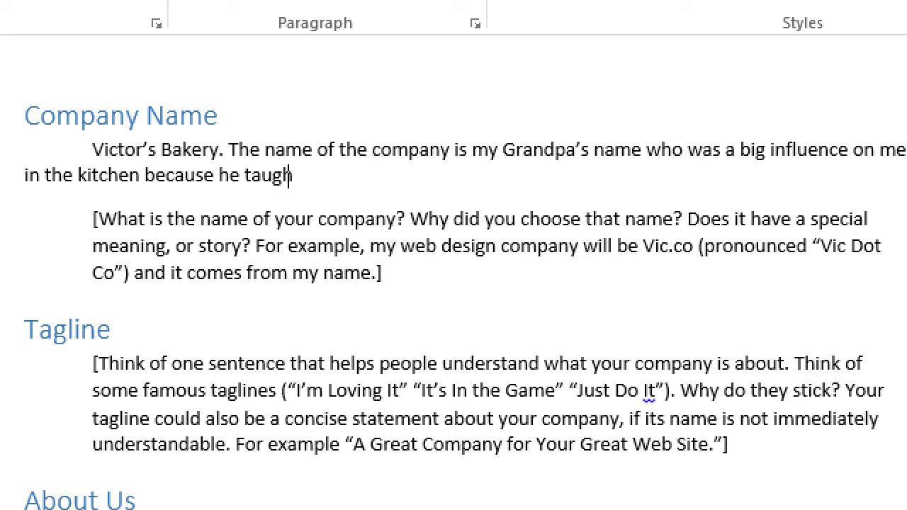
text( asdkldasfj kldfsaj fadskl)
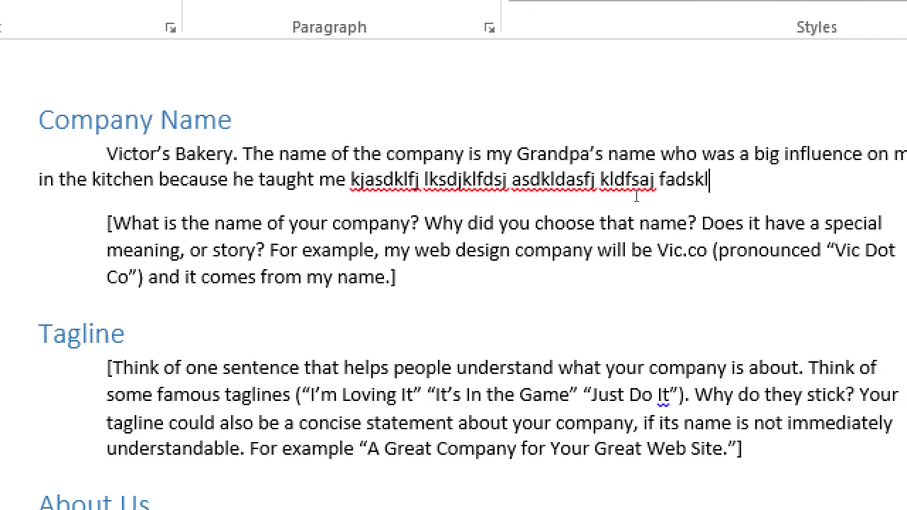
Step: Replace the filler letters after 'taught me' with 'how to bake.'
shift+click(388, 181)
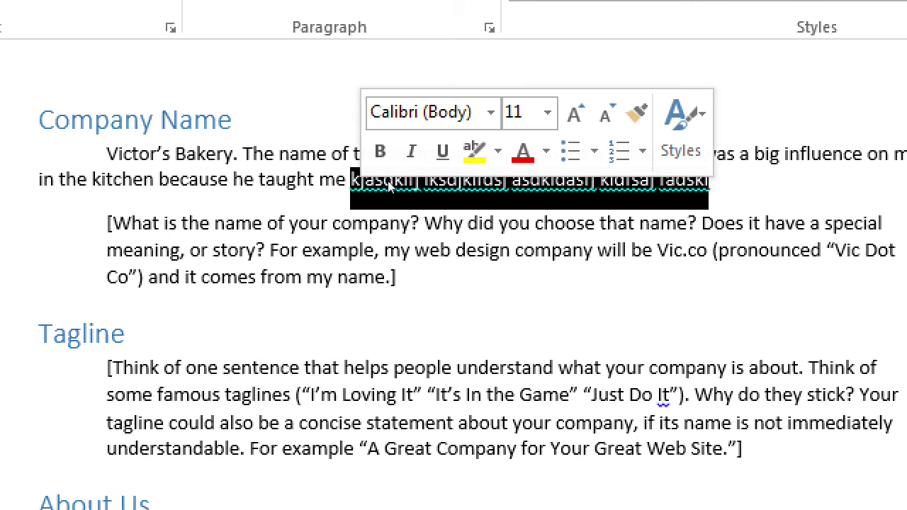
text(how to bake.)
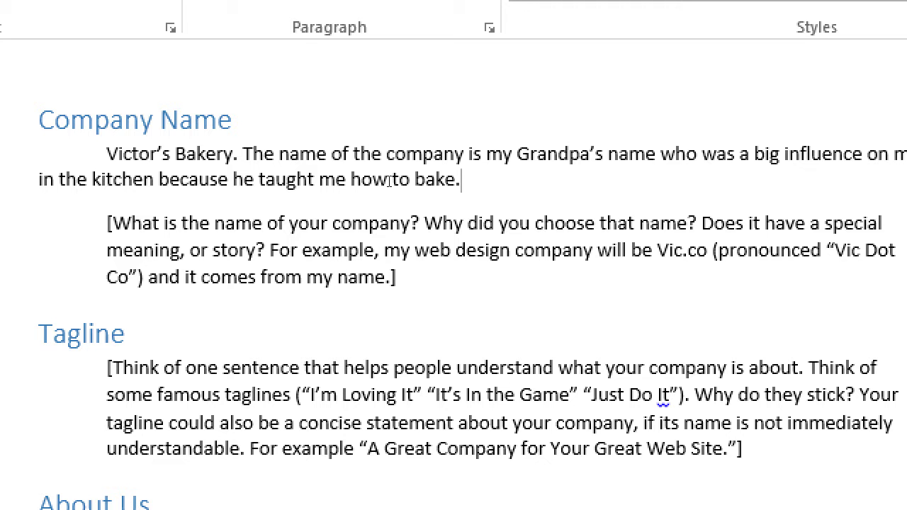
key(Down)
key(Down)
key(Down)
key(shift+Home)
key(shift+Up)
key(shift+Up)
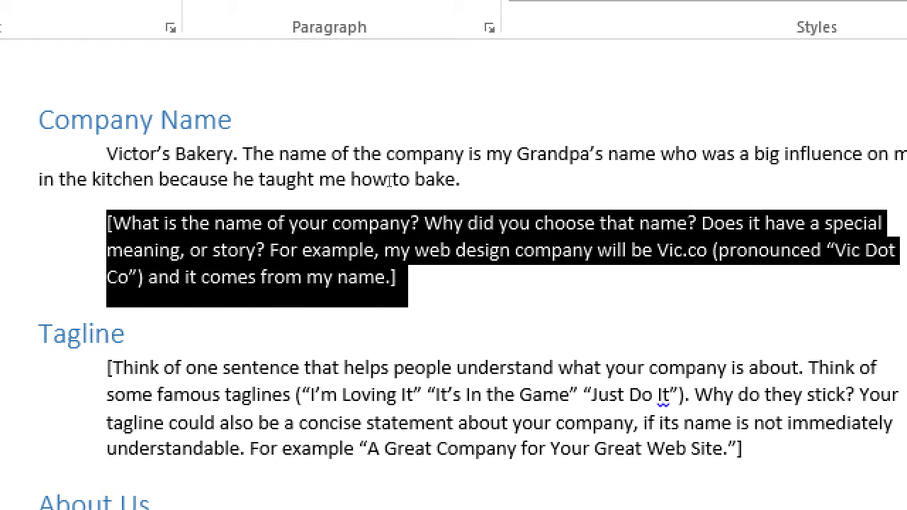
key(Delete)
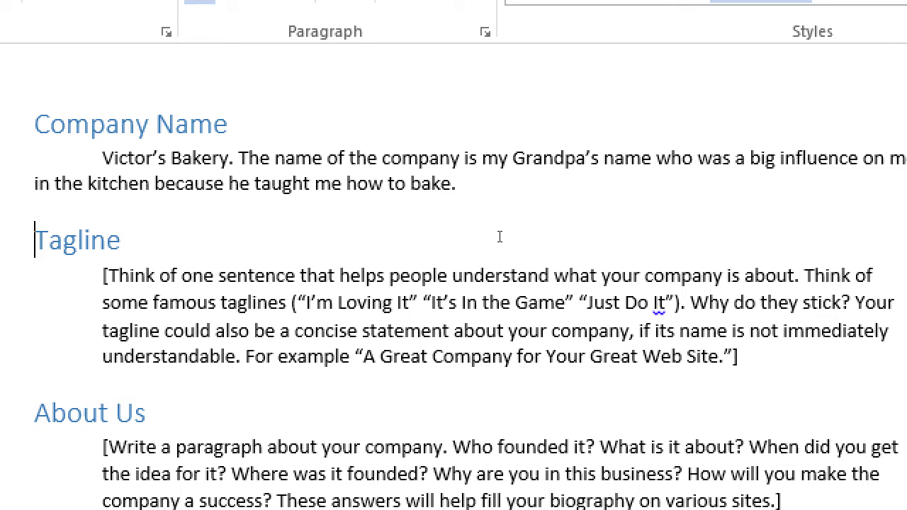
drag(587, 302, 665, 303)
key(Right)
key(Right)
key(Right)
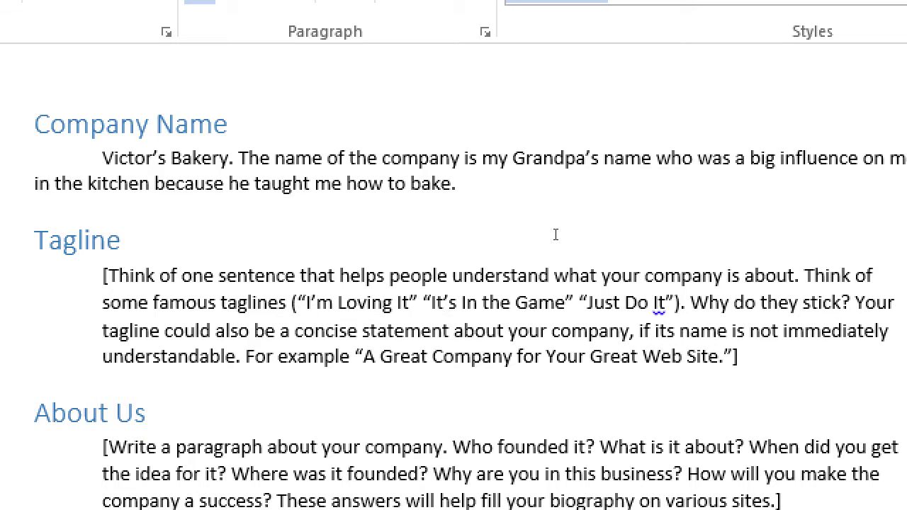
Step: Add an indented tagline line: 'Family-Owned Bakery in the Heart of Eastlake, California.'
key(Up)
key(Up)
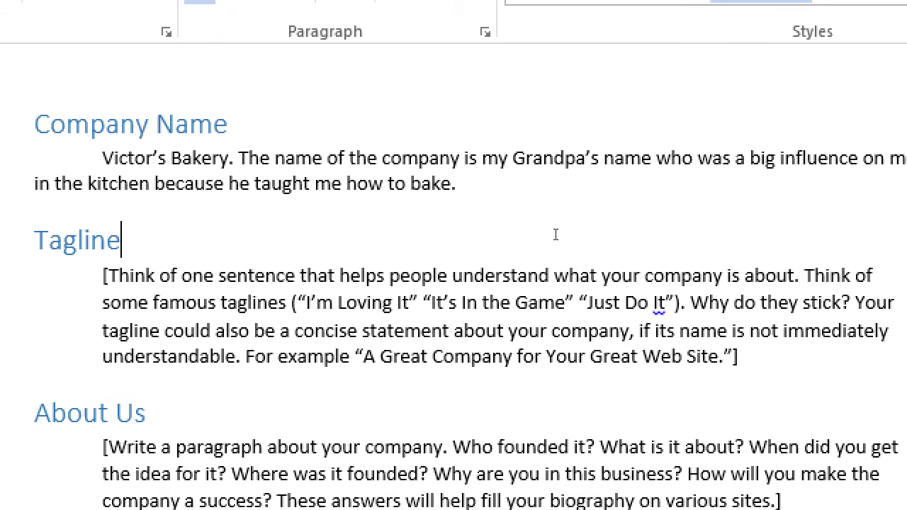
key(Return)
key(Tab)
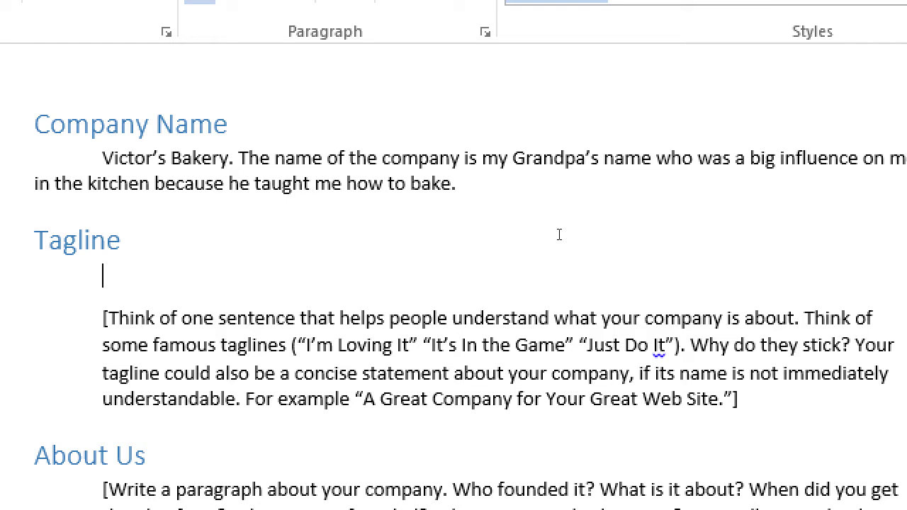
text(Family-Owned BAker)
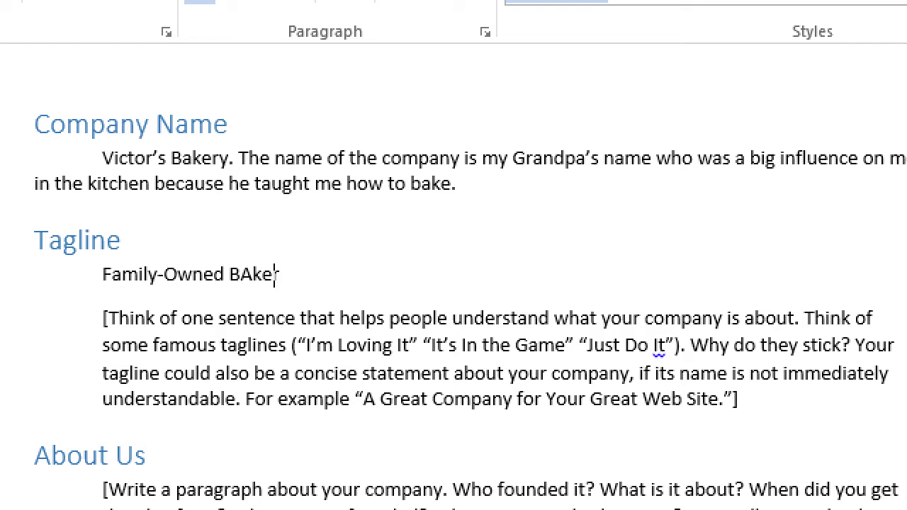
key(BackSpace)
key(BackSpace)
key(BackSpace)
key(BackSpace)
text(akery in the Heart of t)
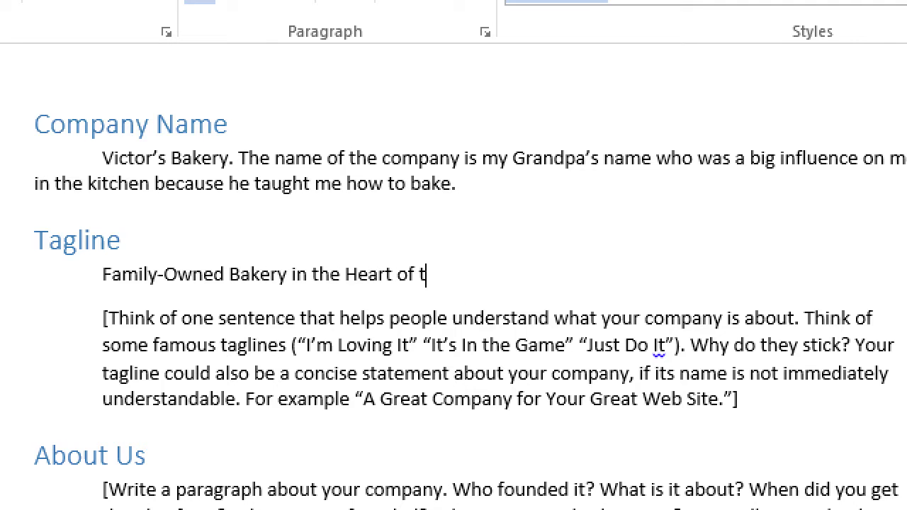
key(BackSpace)
text(Bastlake, Ca)
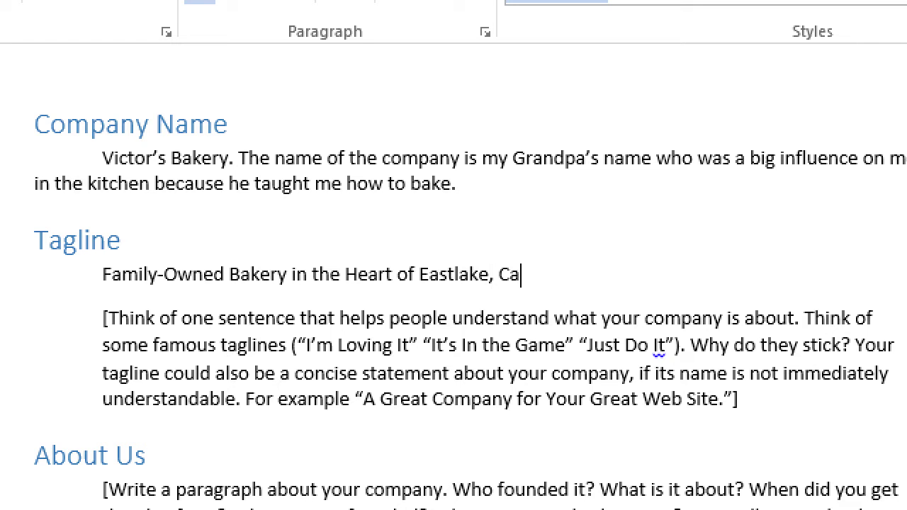
text(lifornia.)
Step: Add the indented tagline 'Organic Bakery Specializing in New Twists on Old Recipes.'
key(Return)
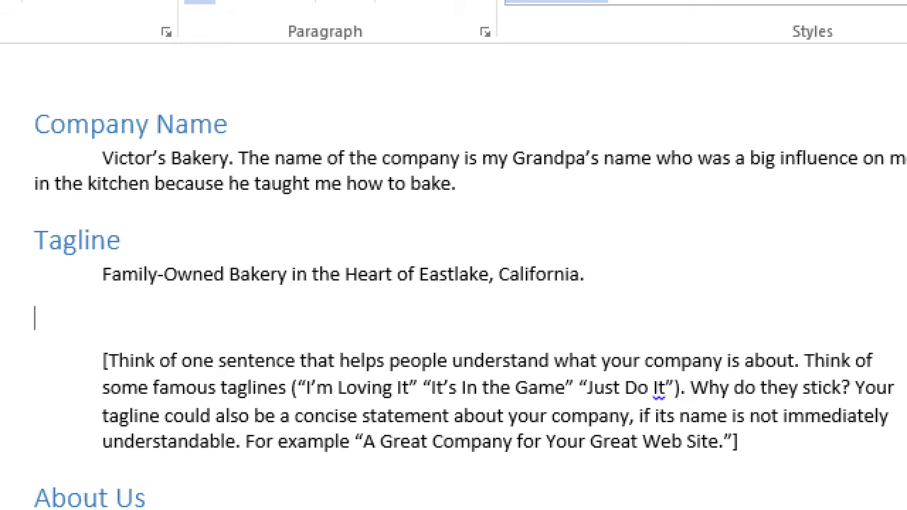
key(Tab)
text(Organic Bakery sp)
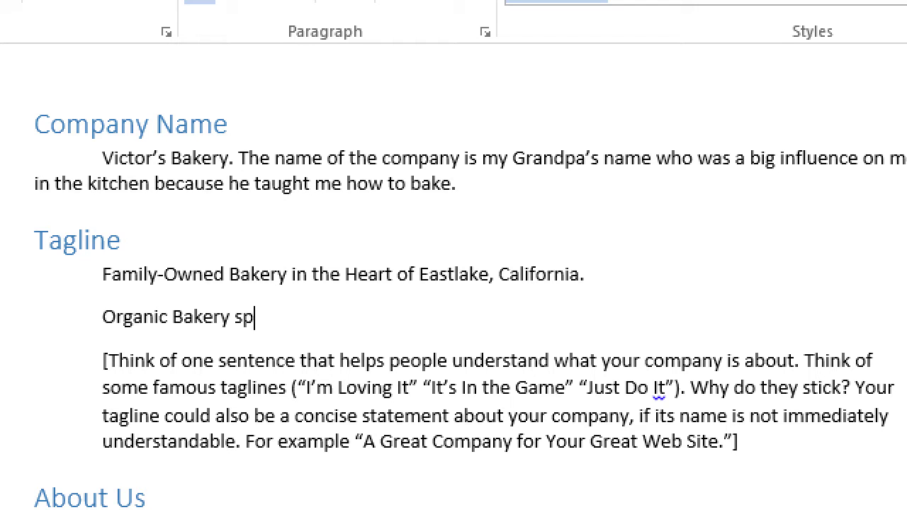
key(BackSpace)
key(BackSpace)
text(Specializin)
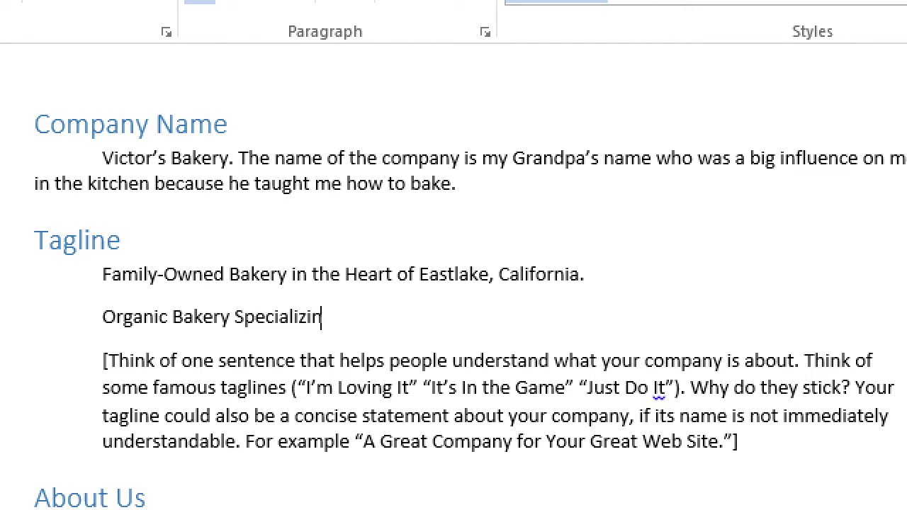
text(g in New Twists on)
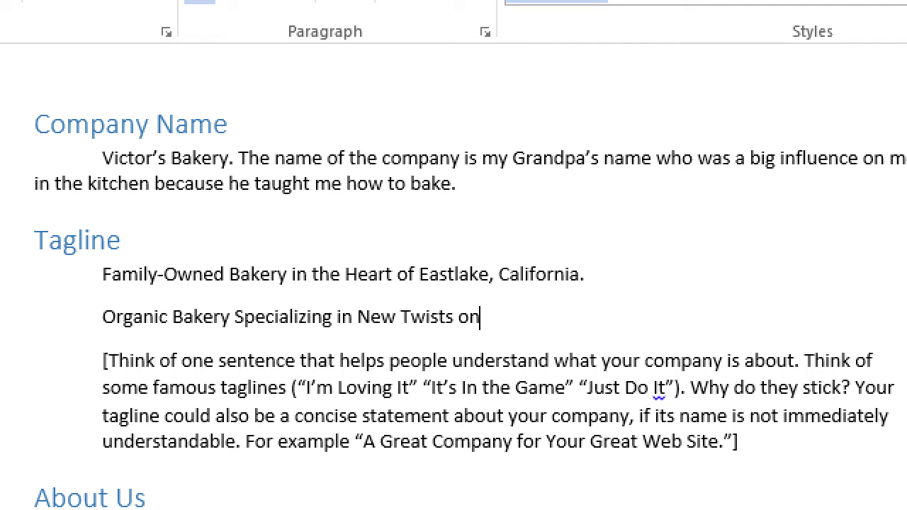
text( Old REcip)
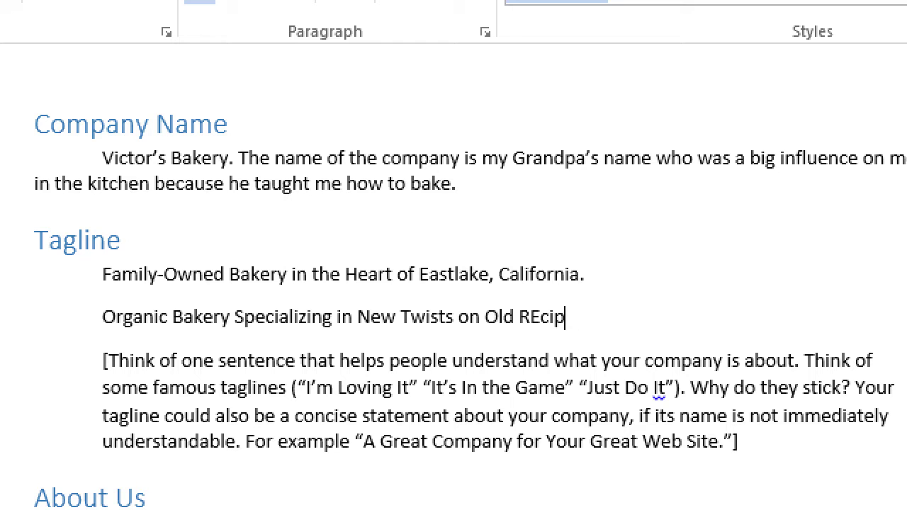
key(BackSpace)
key(BackSpace)
key(BackSpace)
key(BackSpace)
text(ecipes)
Step: Add a third indented tagline, 'Yum in your Tum.'
key(Return)
key(Tab)
text(Yumm)
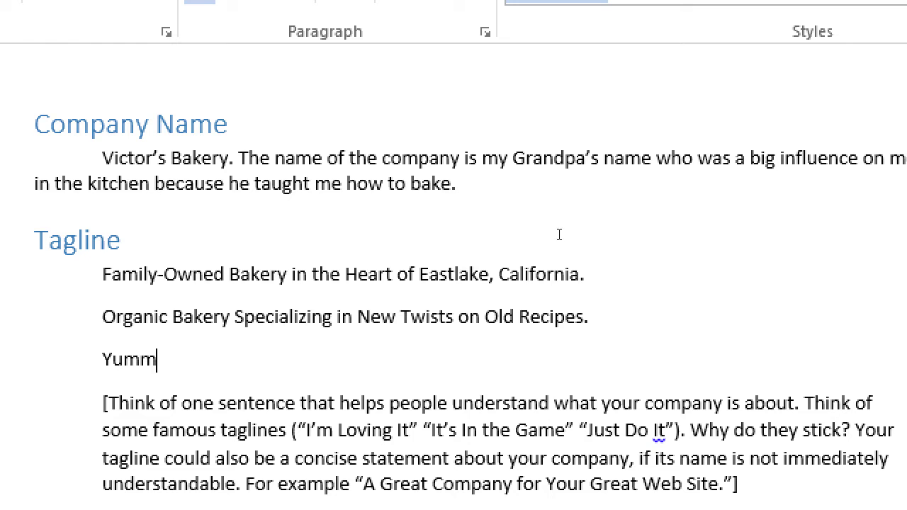
key(BackSpace)
text(in your Tum.)
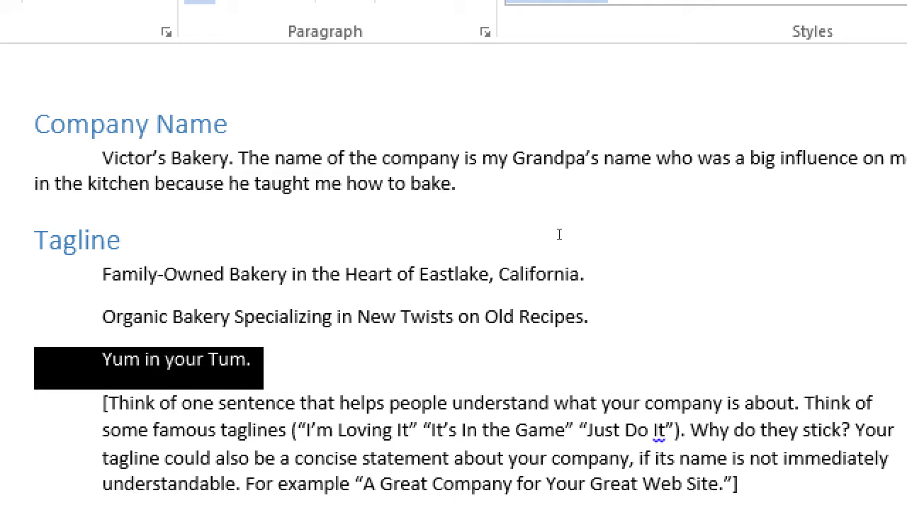
key(Up)
key(Home)
key(Right)
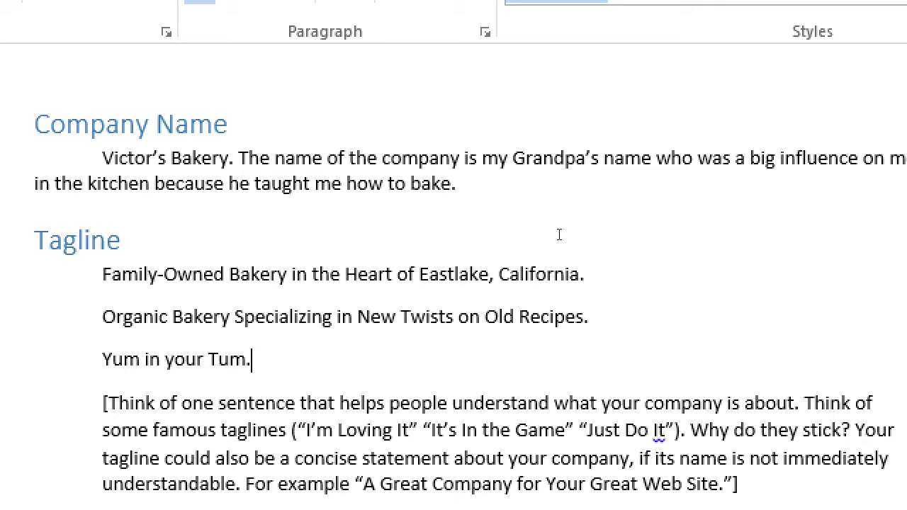
Step: Label the first tagline 'For the first 5 years:'
key(Home)
key(Tab)
text(For)
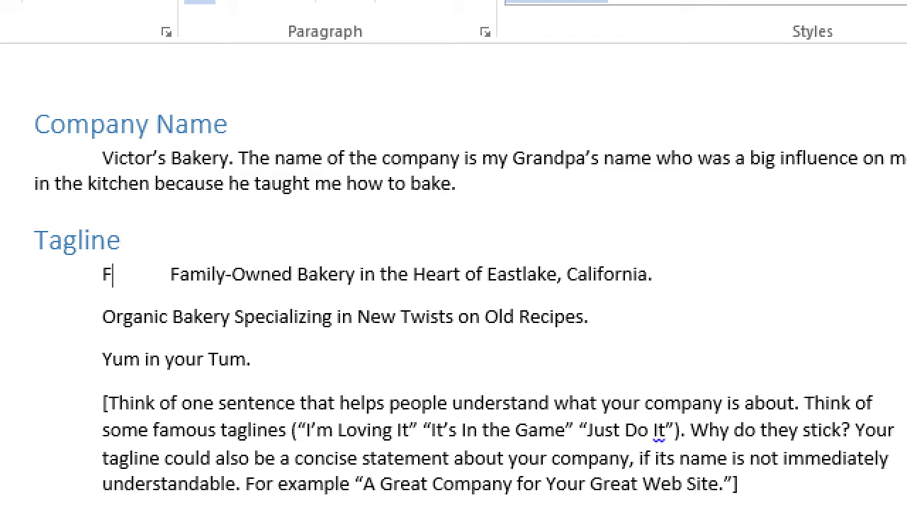
text( the first 5)
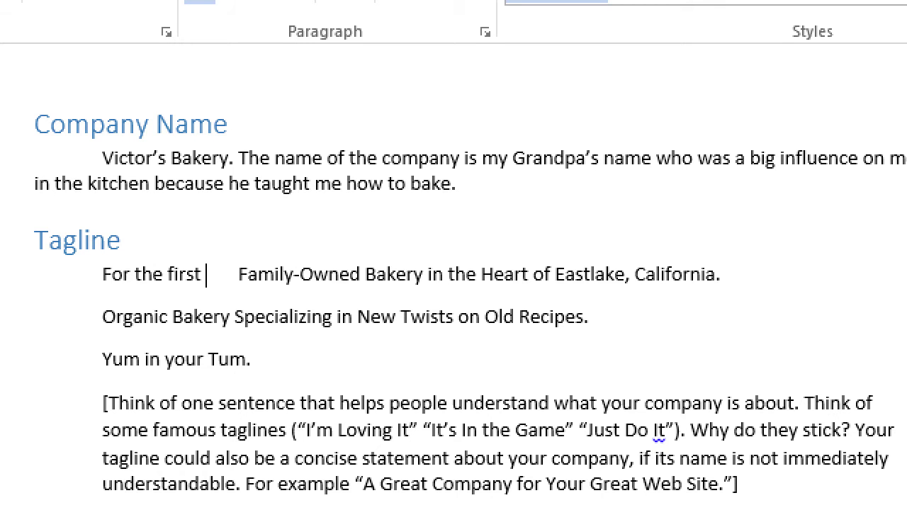
text( years:)
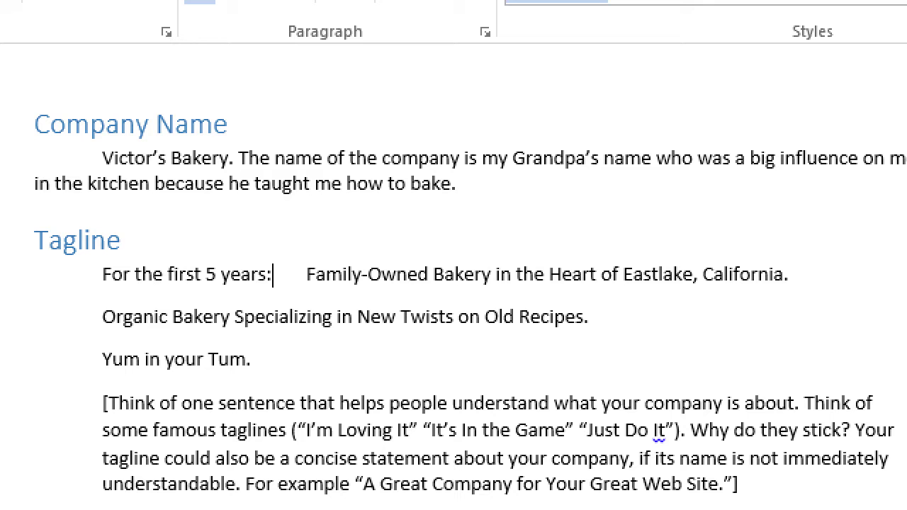
Step: Align the second tagline beneath the first and label the third 'After 10 years (fame):'
key(Down)
key(Home)
key(Tab)
key(Tab)
key(Tab)
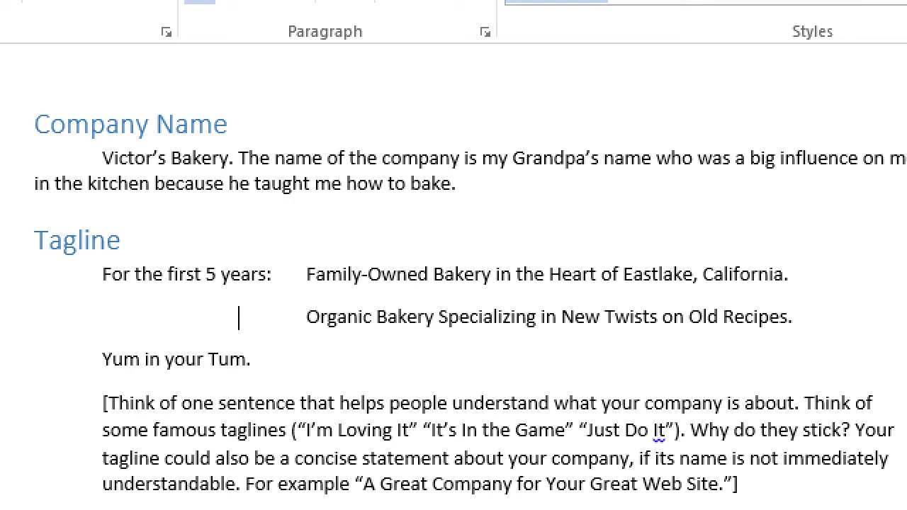
key(Down)
key(Home)
key(Tab)
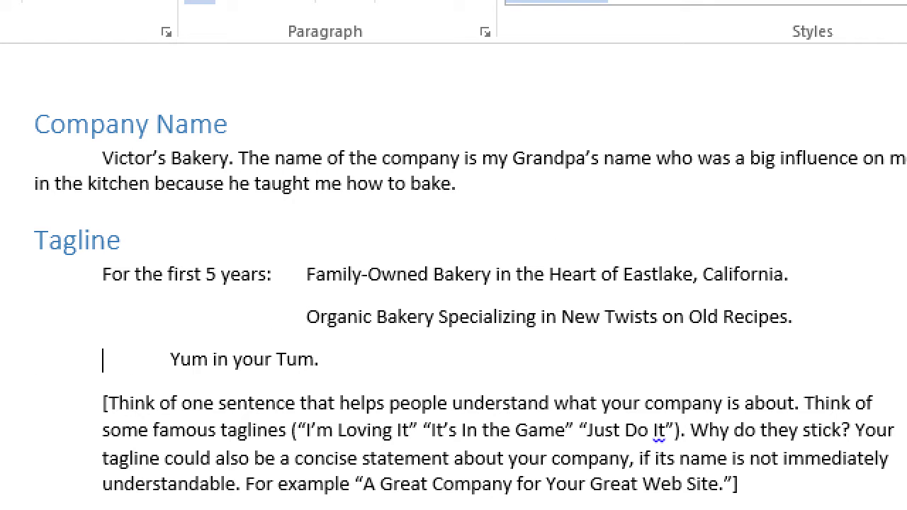
text(After 10 years)
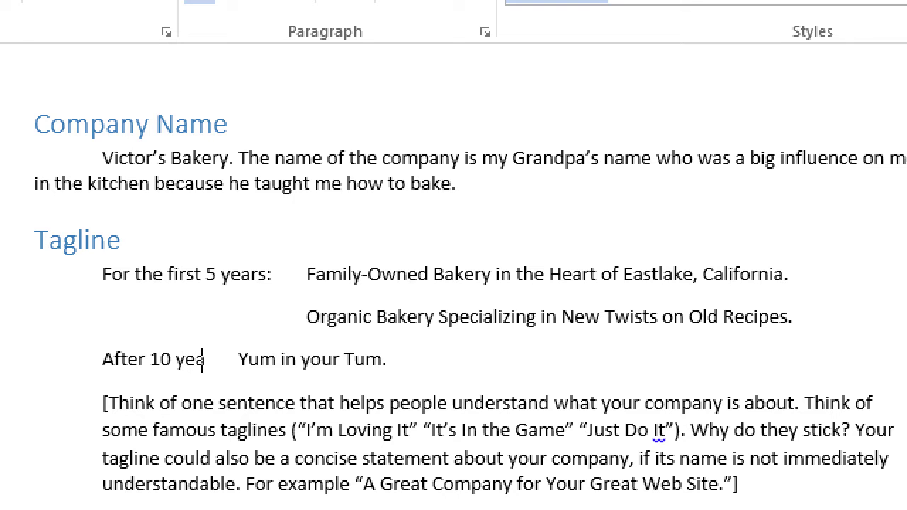
text( (fame))
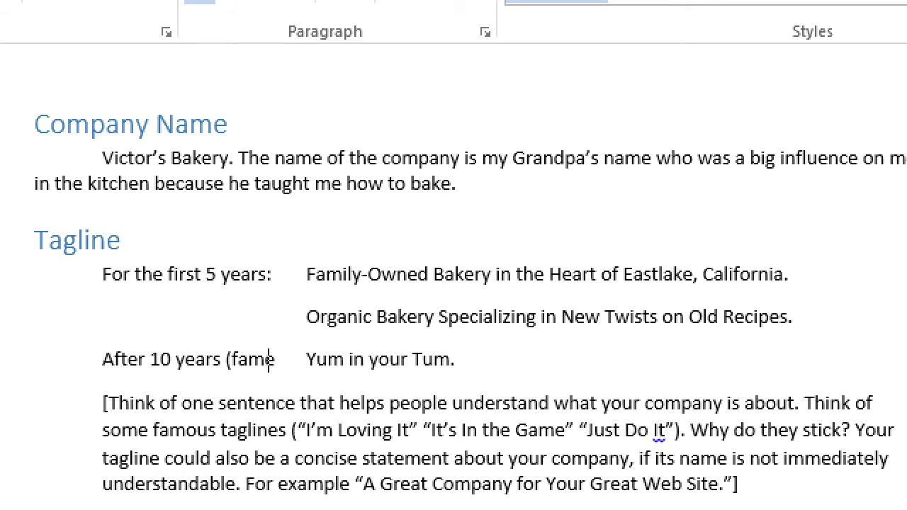
text(:)
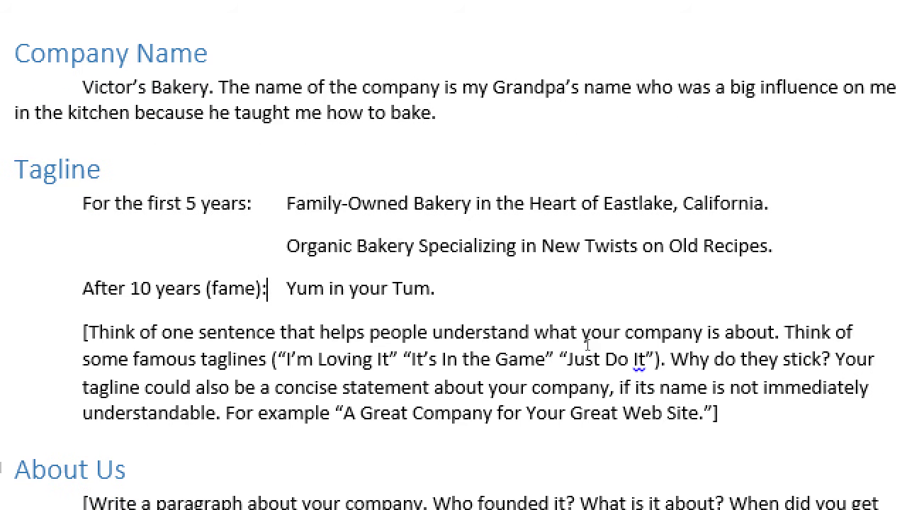
Step: Delete the bracketed tagline instructions paragraph
key(Down)
key(Down)
key(Down)
key(Down)
key(End)
key(ctrl+shift+Up)
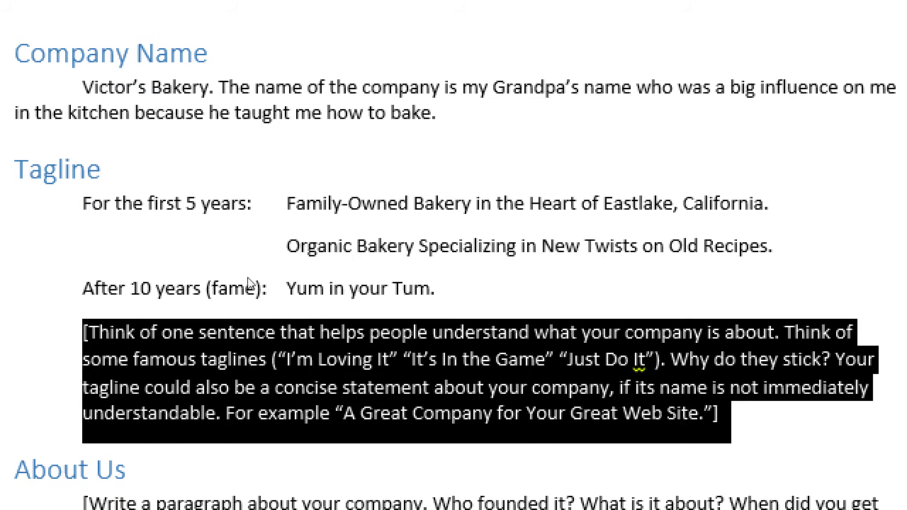
key(Delete)
key(Delete)
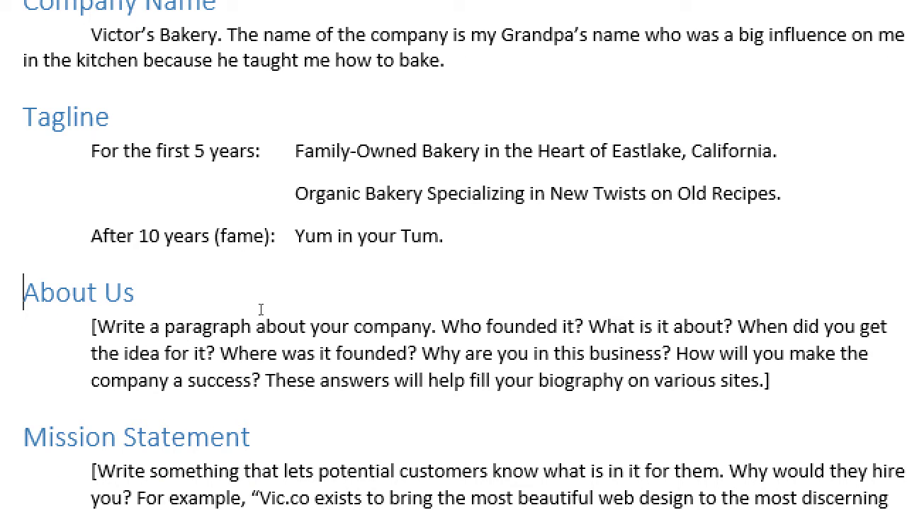
Step: Insert a blank line under the About Us heading
key(Down)
key(Return)
key(Up)
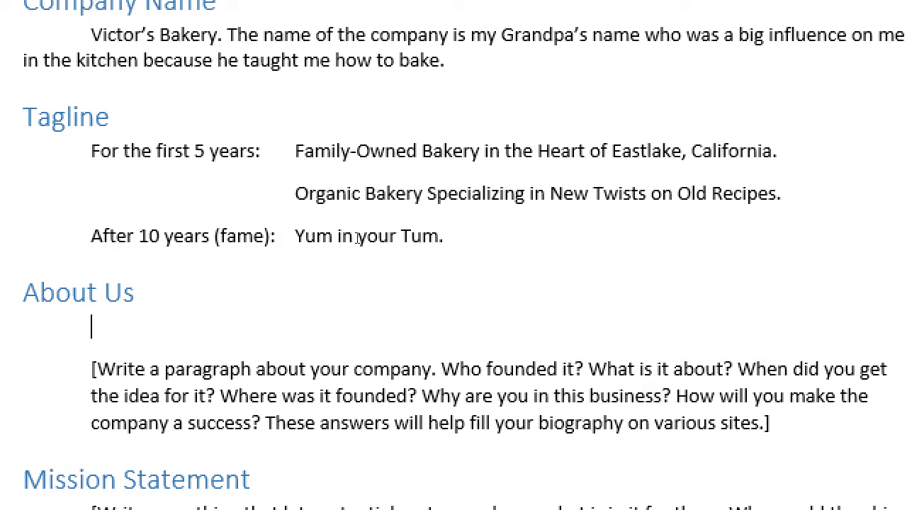
Step: Remove the empty line under the About Us heading
key(BackSpace)
key(BackSpace)
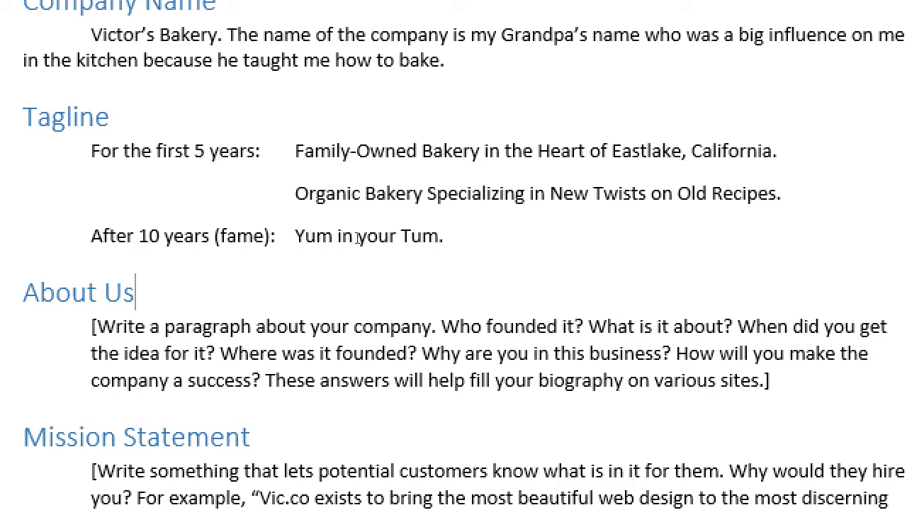
Step: Switch to Notepad and add the heading 'Recommendations for Pages on your site'
key(alt+Tab)
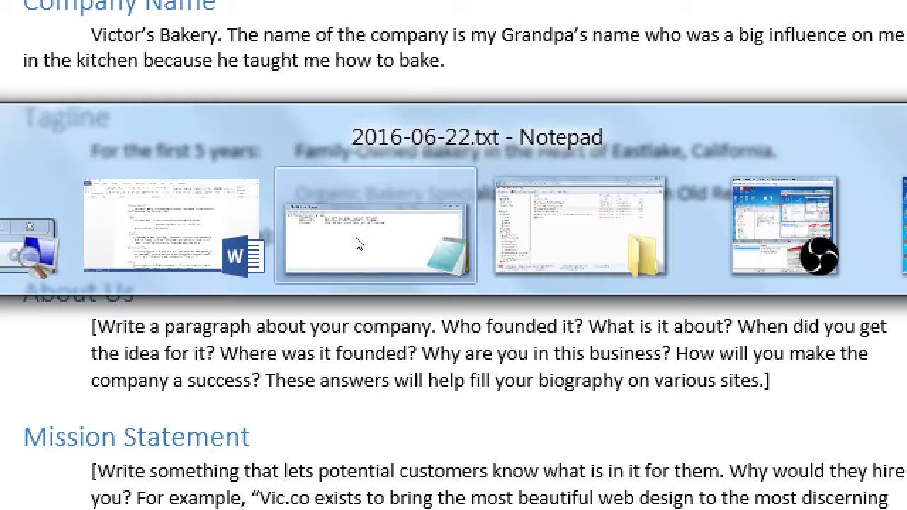
key(Return)
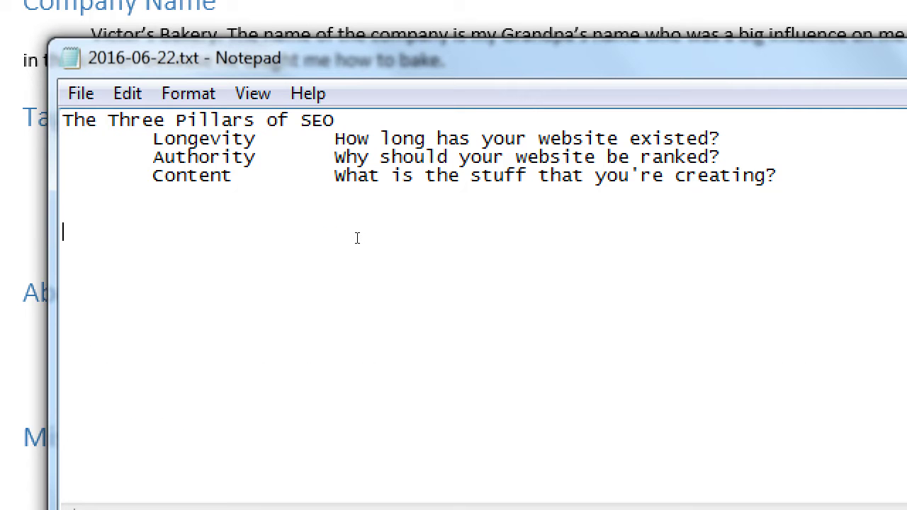
text(Recommendations of)
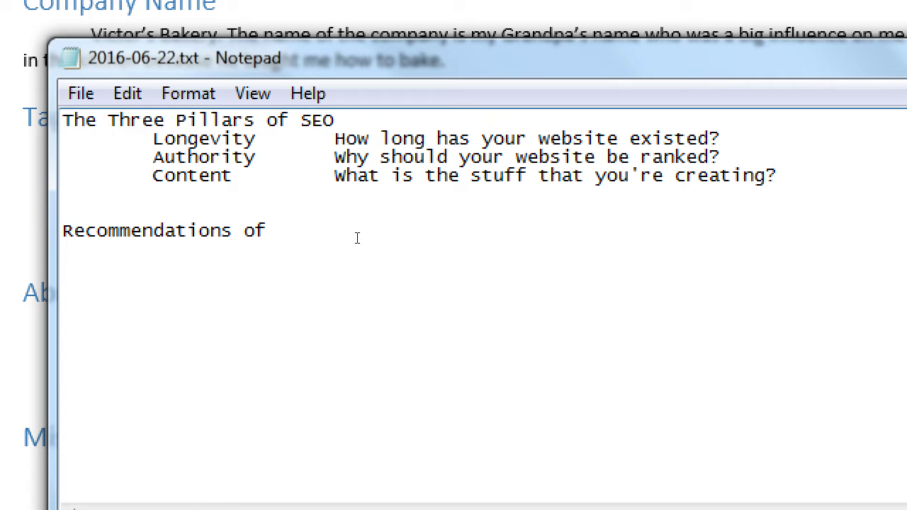
key(BackSpace)
key(BackSpace)
key(BackSpace)
text(for Pages)
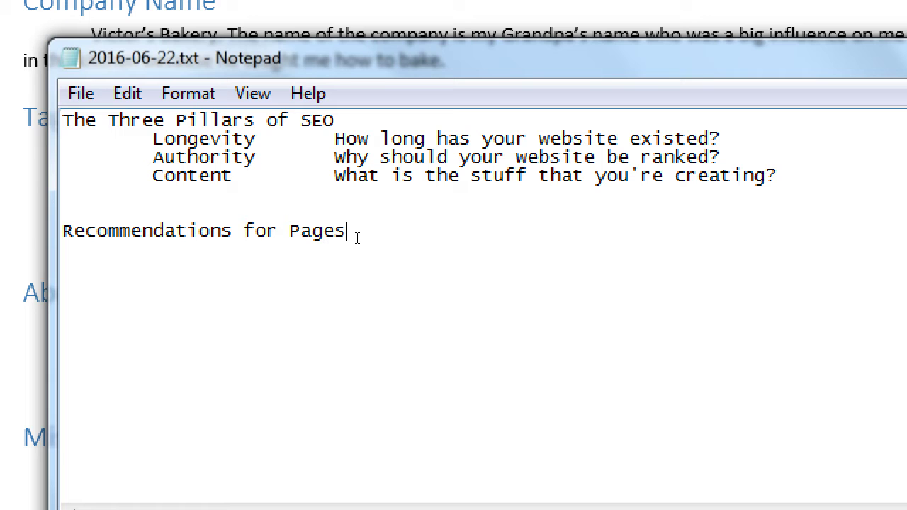
text( on your site)
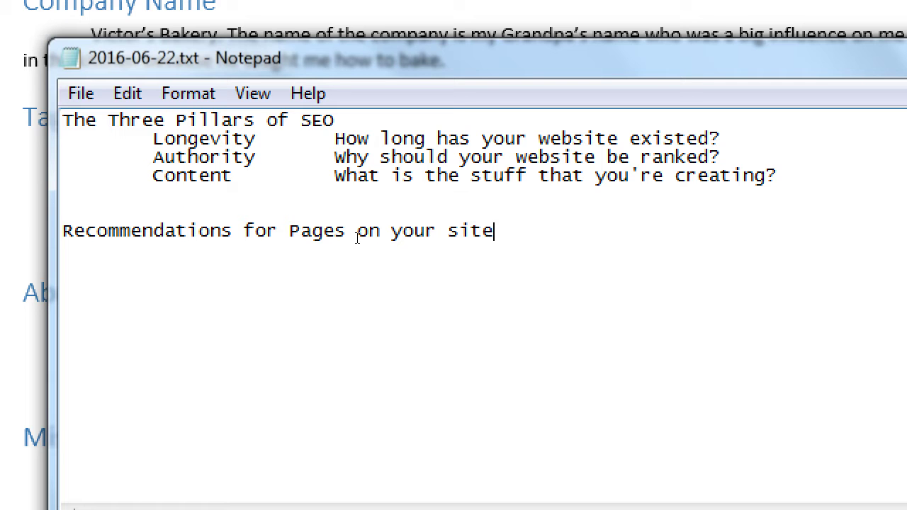
Step: List the indented page entries Home, About and Contact under the heading
key(Return)
key(Tab)
text(Home)
key(Return)
key(Tab)
text(About)
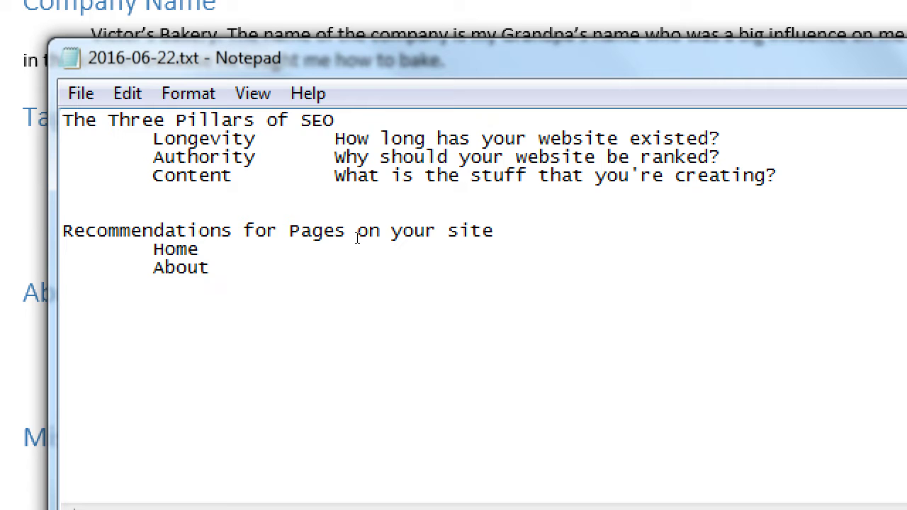
key(Return)
key(Tab)
text(Contact)
key(Up)
key(Up)
key(Tab)
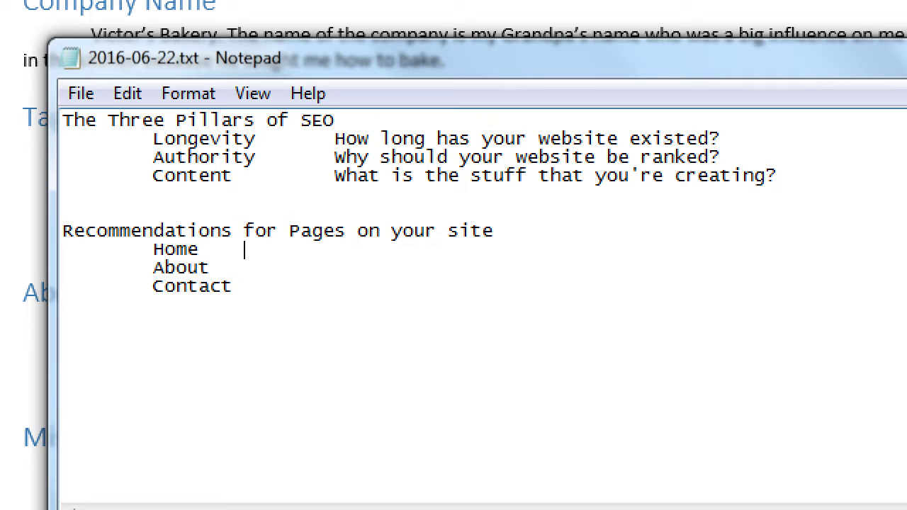
key(Tab)
Step: Describe Home as 'Your start page - It's the first thing the Search Engines see.'
text(Your start page)
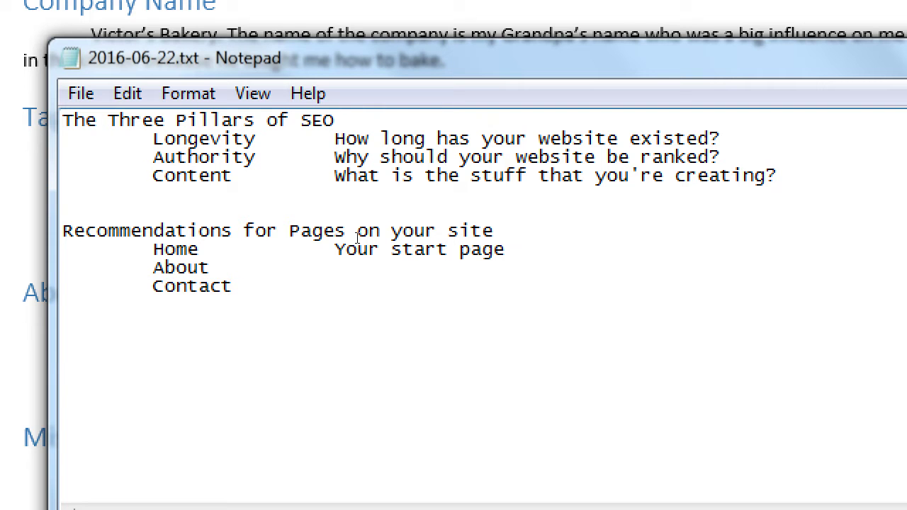
text( - It's the first thing the)
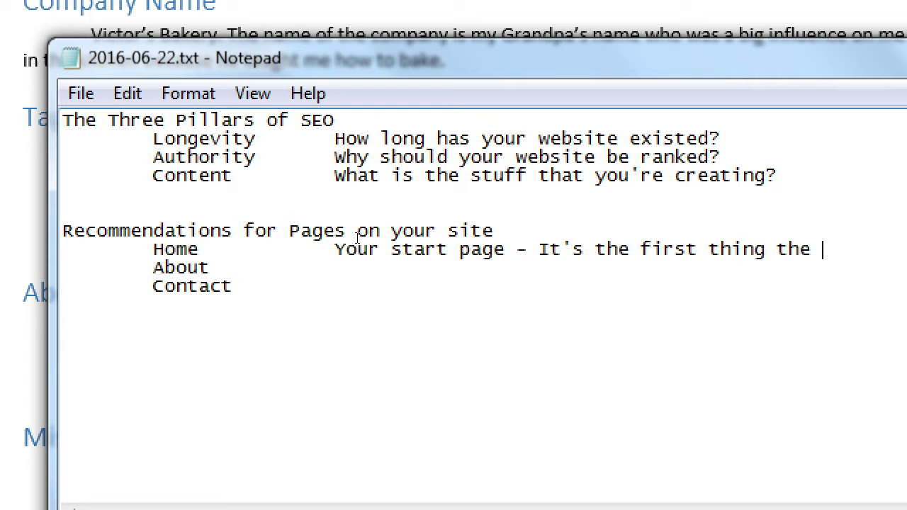
key(ctrl+Left)
key(ctrl+Left)
key(ctrl+Left)
key(ctrl+Left)
key(ctrl+Left)
key(ctrl+Left)
key(ctrl+Left)
key(ctrl+Left)
key(ctrl+Left)
key(BackSpace)
key(End)
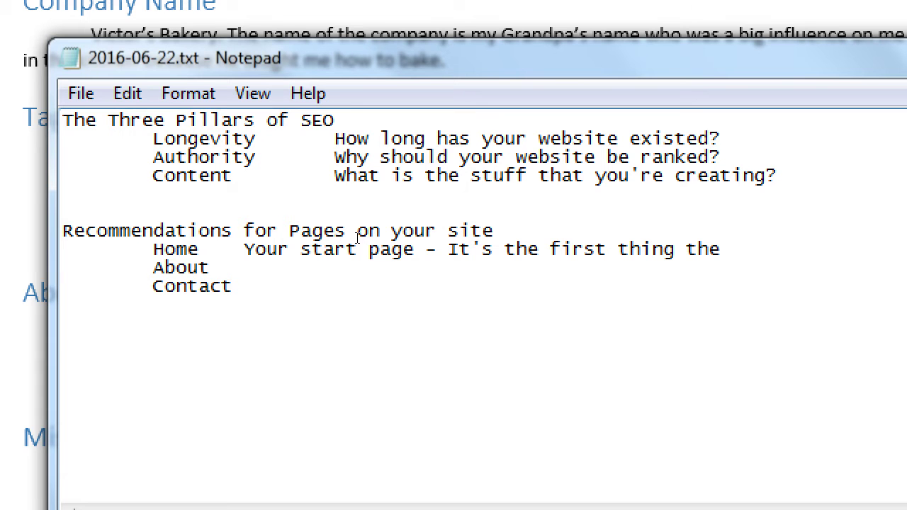
text(Search Eng)
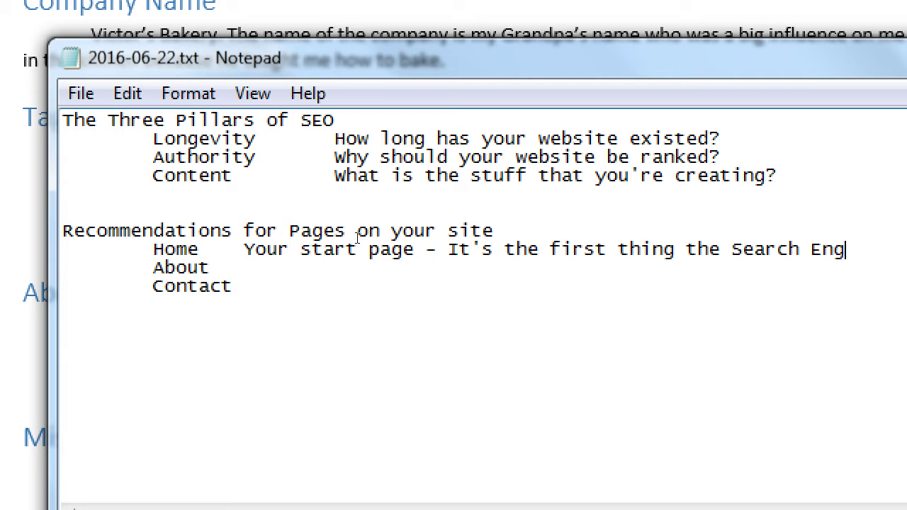
text(ines s)
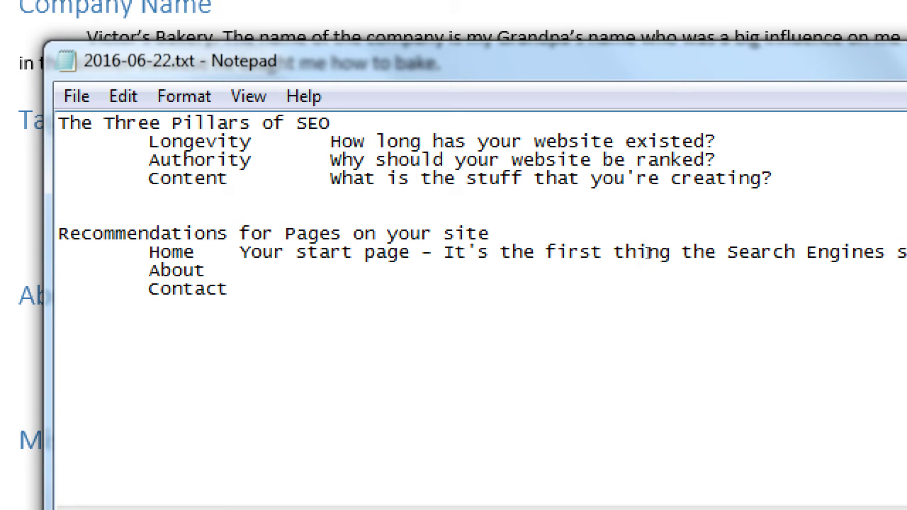
text(ee)
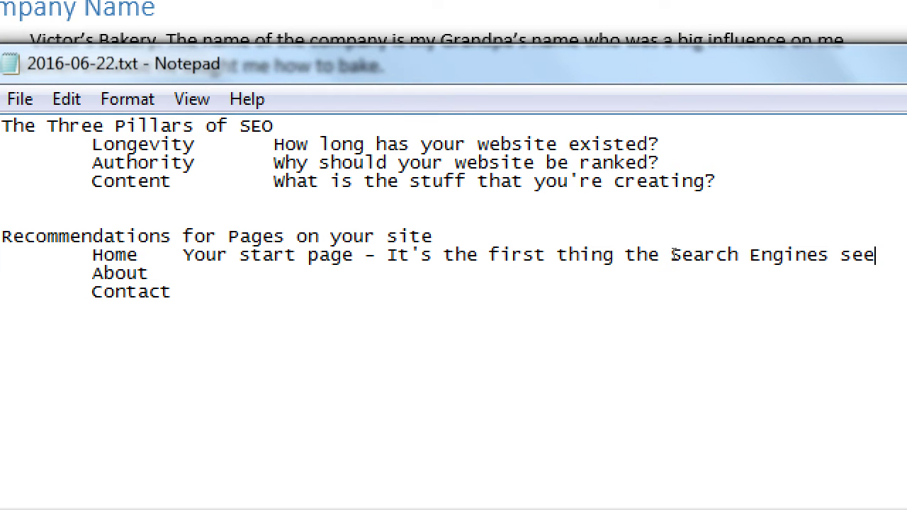
text(.)
Step: Describe About as 'Used to fill in your Bio info; to build Authority. Spammers don't have it'
key(Down)
key(Tab)
text(Used to fill in )
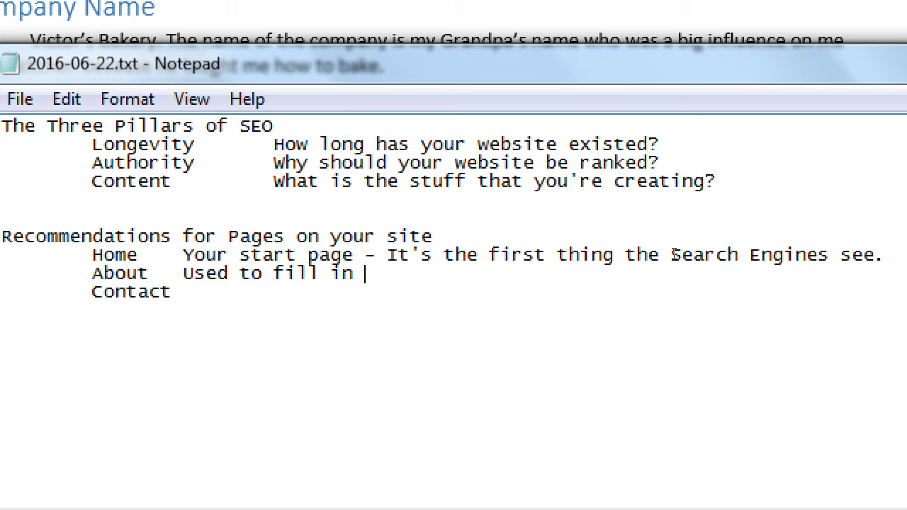
text(your Bio info; to build a)
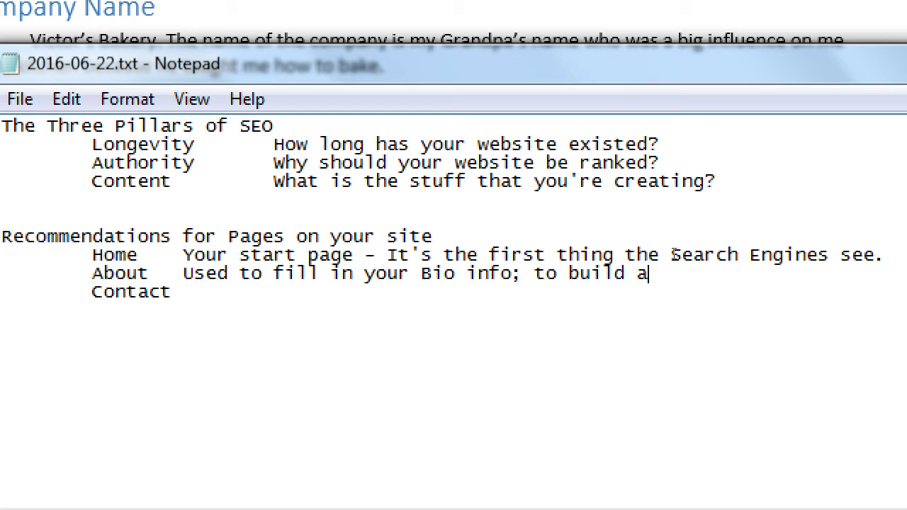
key(BackSpace)
text(Authority)
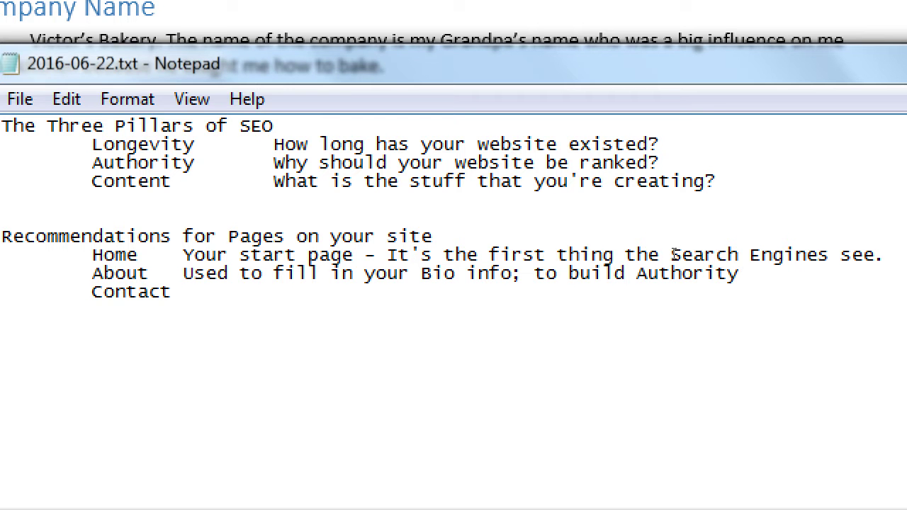
text(. Spammers don')
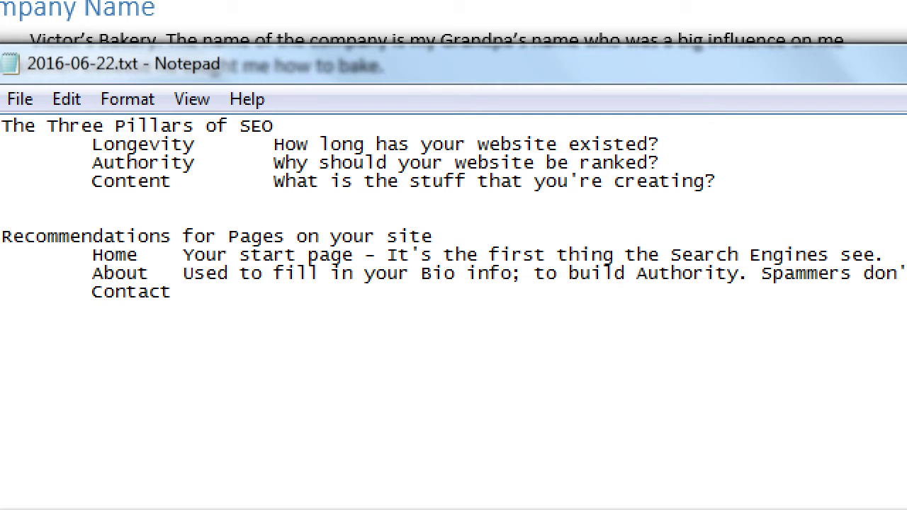
text(t have)
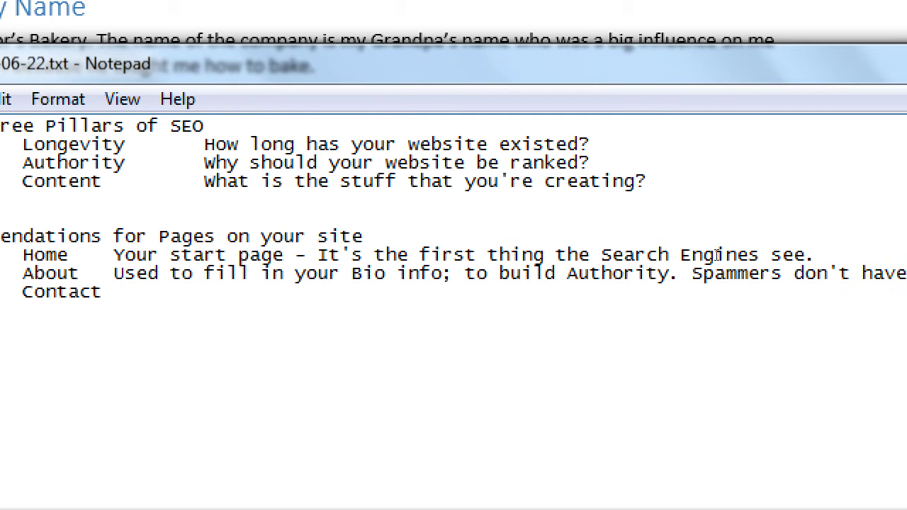
text( it)
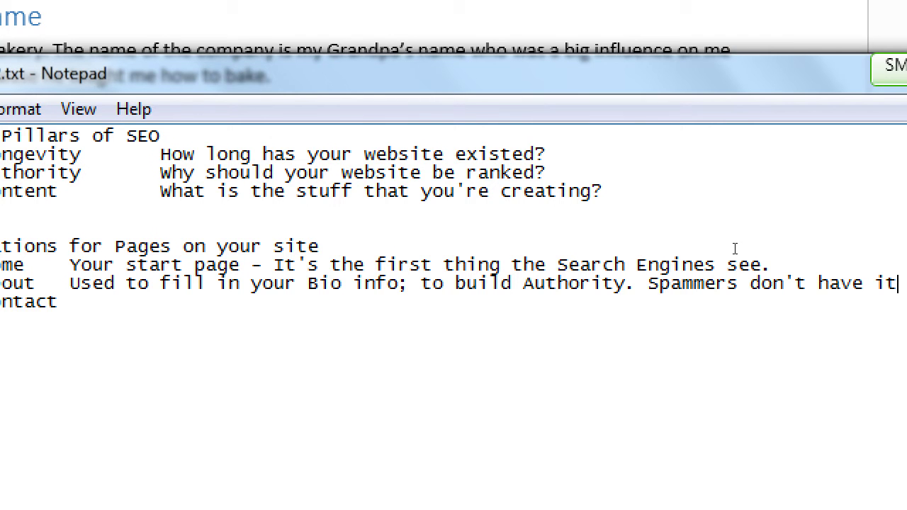
click(80, 285)
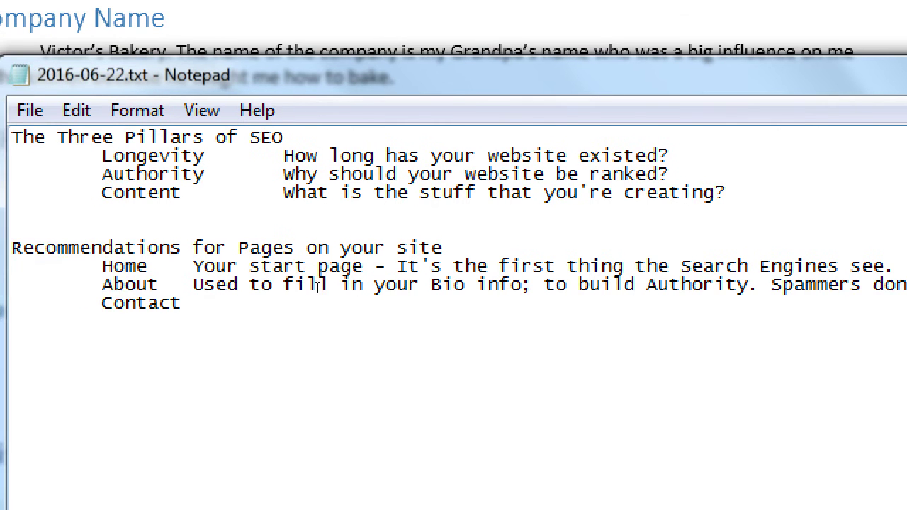
Step: After the Contact entry, add 'A way for people (CUSTOMERS) to get a hold of you.'
click(381, 306)
text(j)
key(BackSpace)
text(A way for peop)
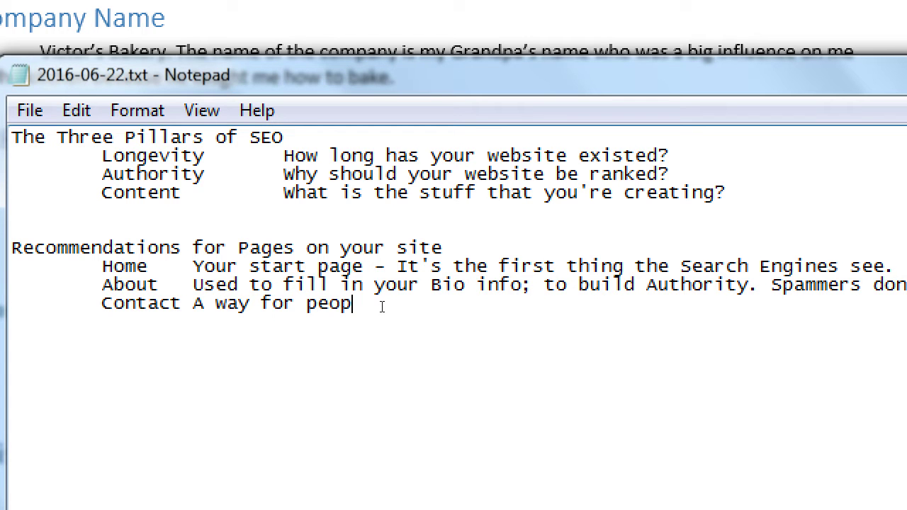
text(le (CUSTOMERS) to get a )
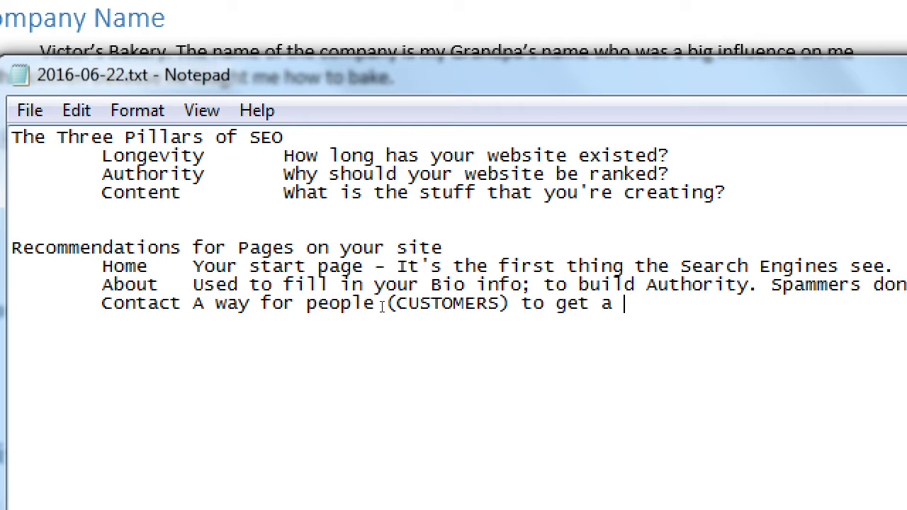
text(hold of )
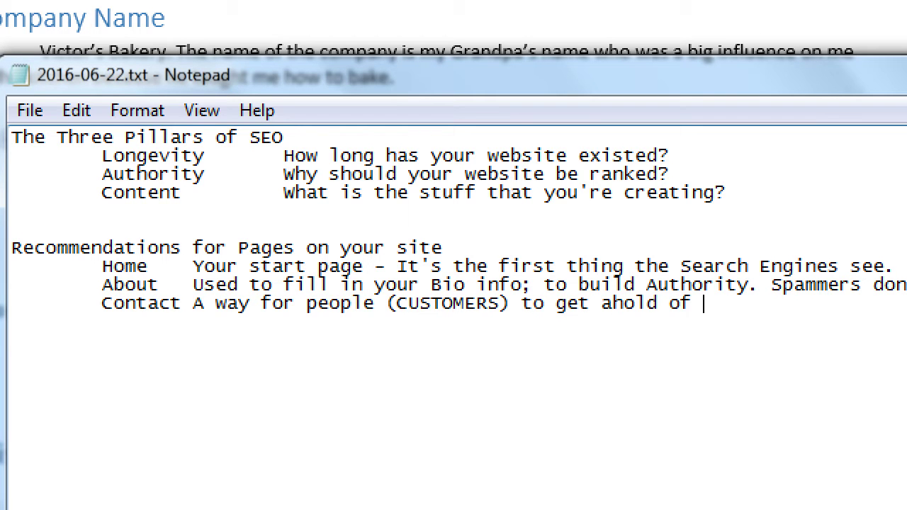
text(you.)
key(Return)
Step: Add the indented tip '-- Choose "About" address instead of "About Us" or "About the Company"'
key(Tab)
text(-- Choose)
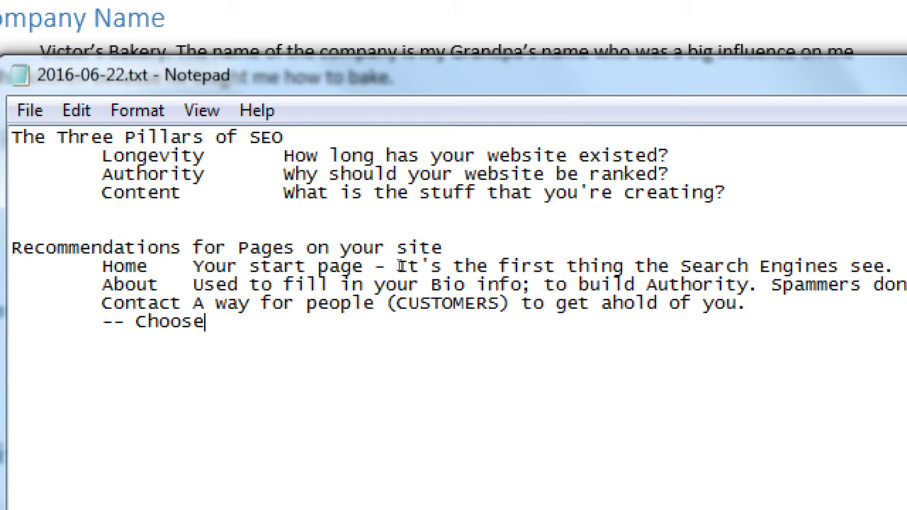
text( "About" address )
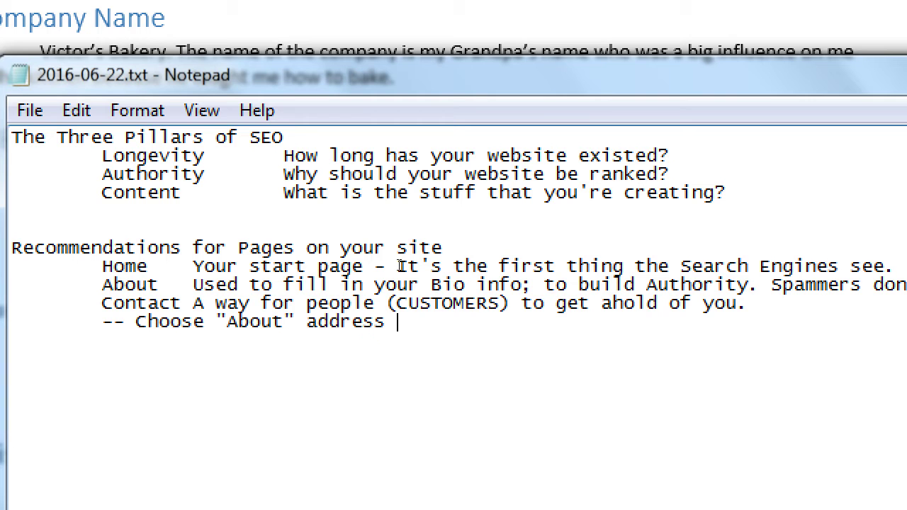
text(instead o)
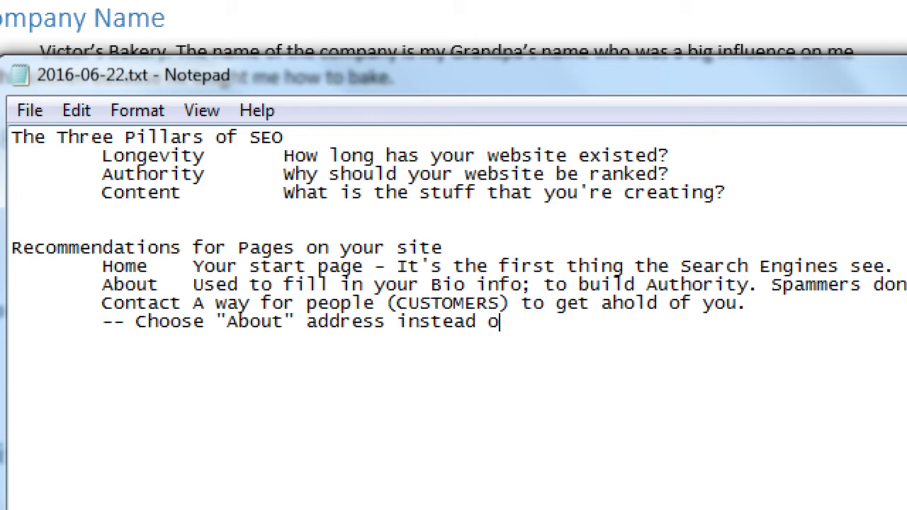
text(f "About Us)
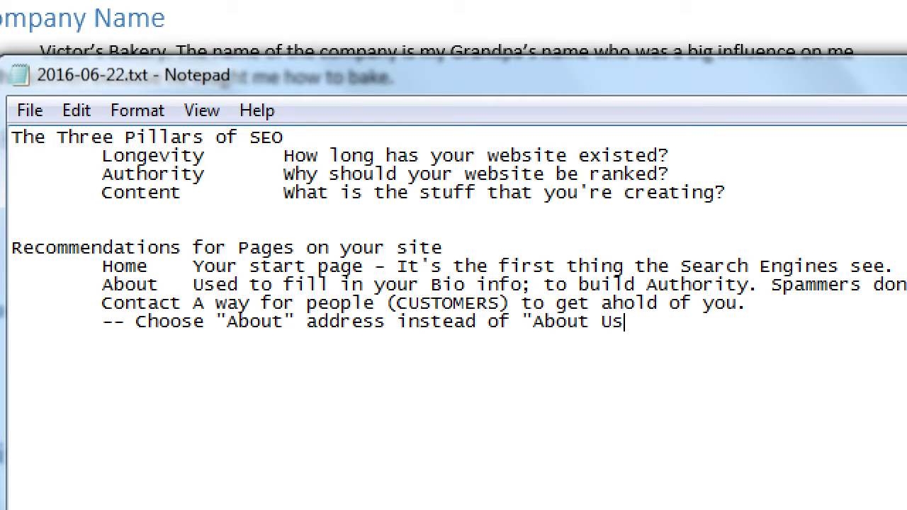
text(" or "About the Compan)
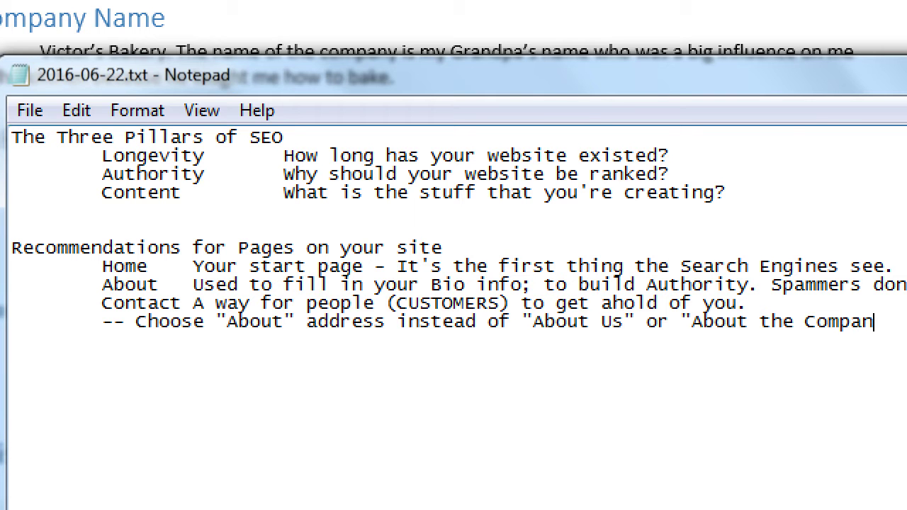
text(y")
key(Return)
key(Tab)
key(Tab)
text(http://victorsbakery.com)
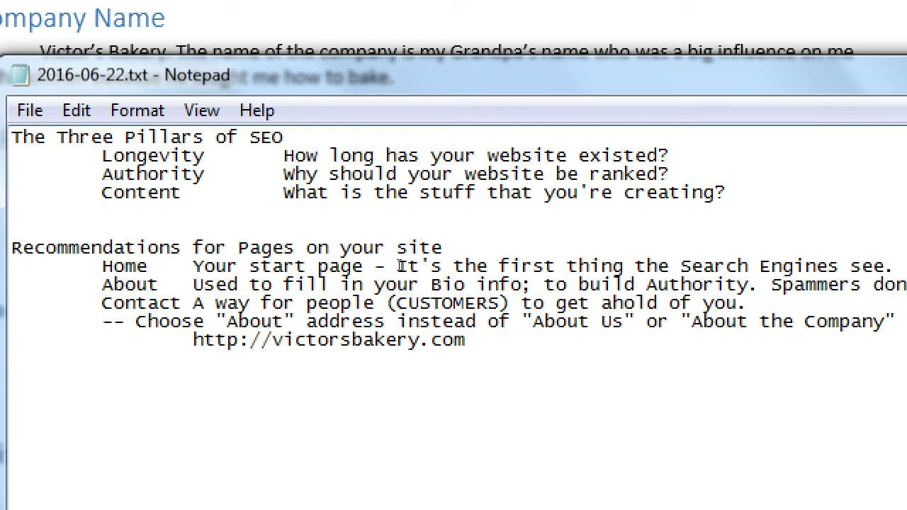
text(/about  <-)
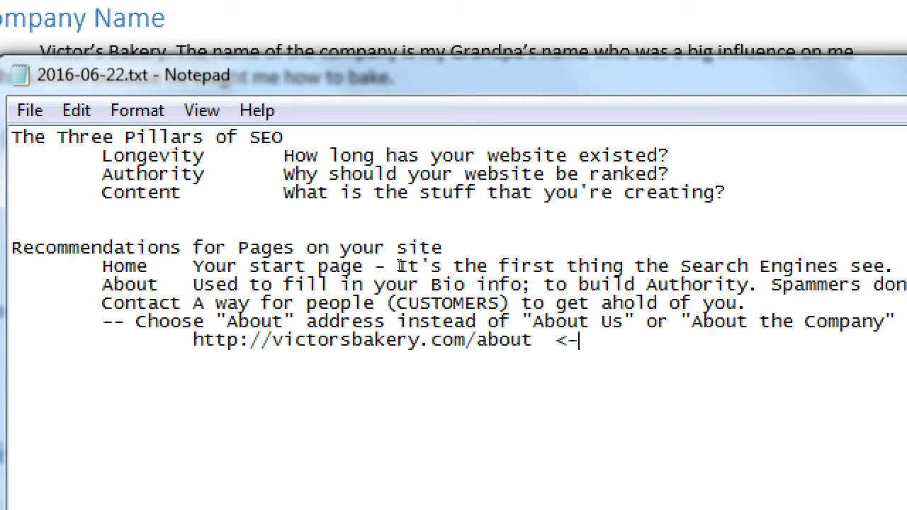
text( Prefer)
Step: Mark the /about URL '<- Prefer' and list the /about-us variant below it
key(Return)
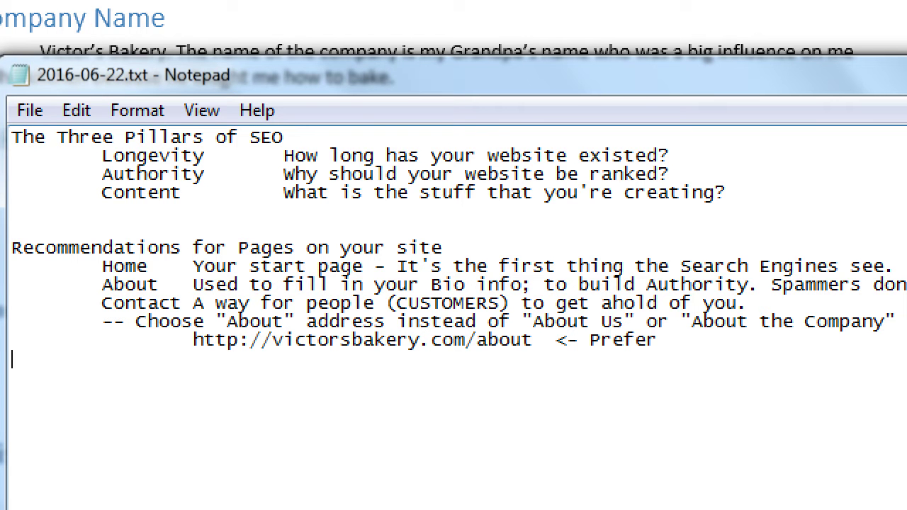
key(Tab)
key(Tab)
key(Up)
key(ctrl+shift+Right)
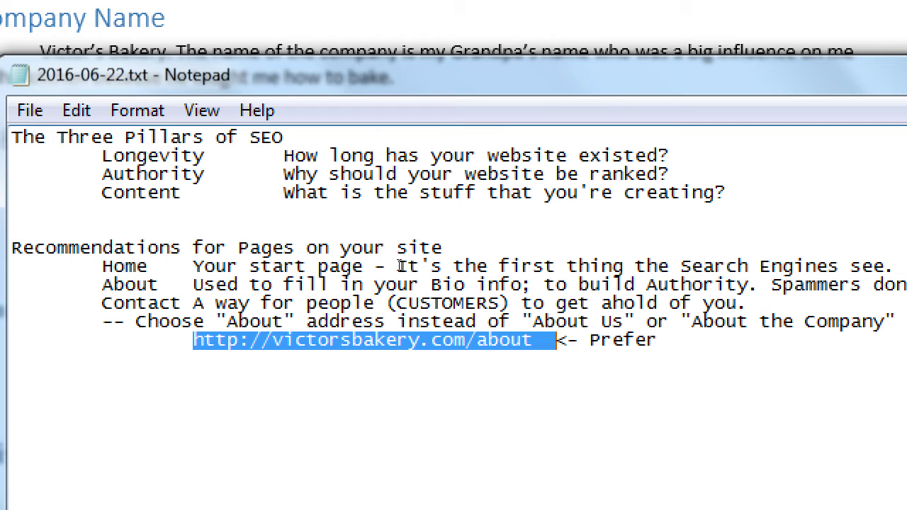
key(ctrl+x)
key(ctrl+z)
key(Down)
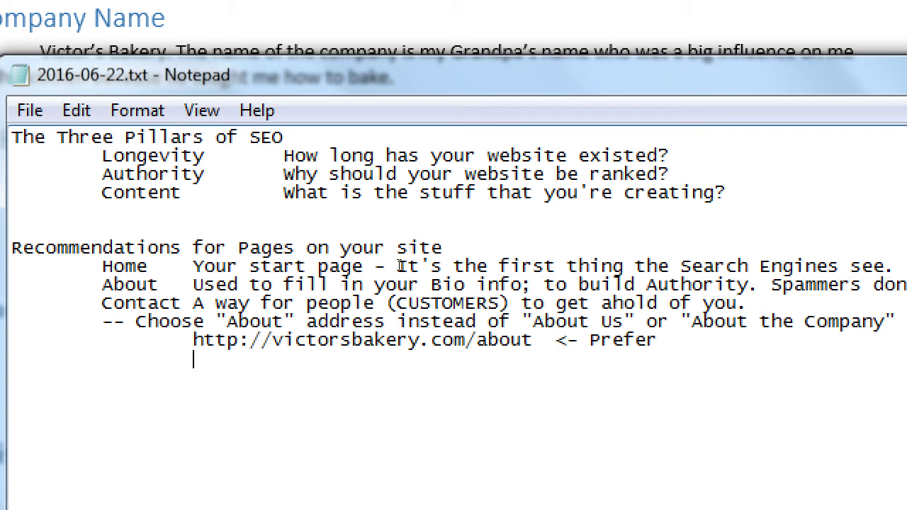
key(ctrl+v)
text(-us)
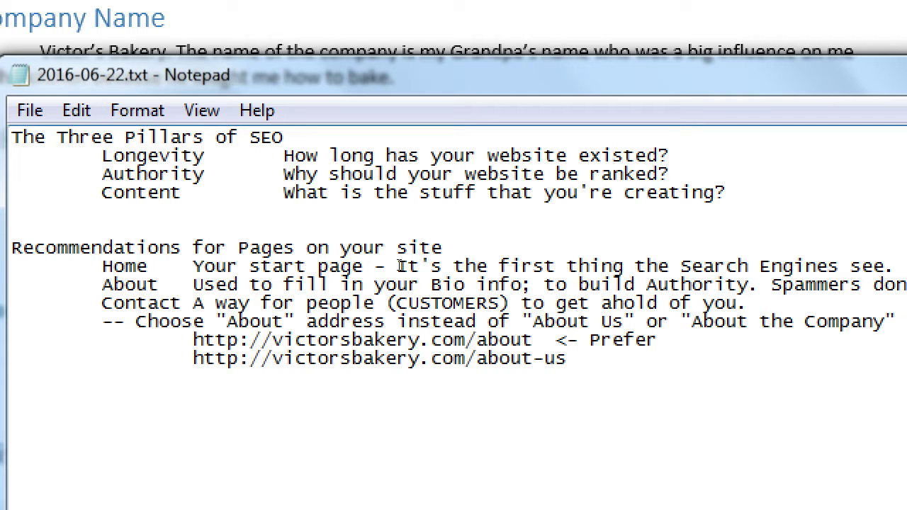
key(Return)
key(Tab)
key(Tab)
key(ctrl+v)
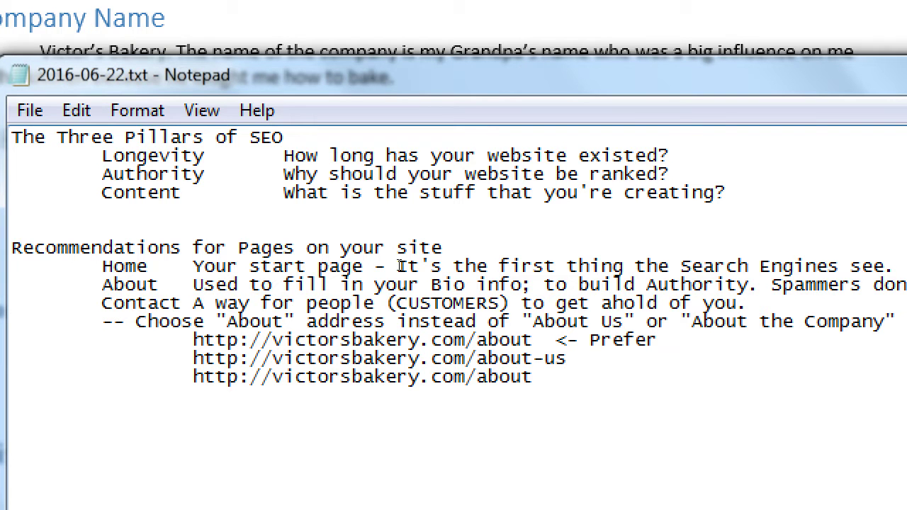
text(thecompany)
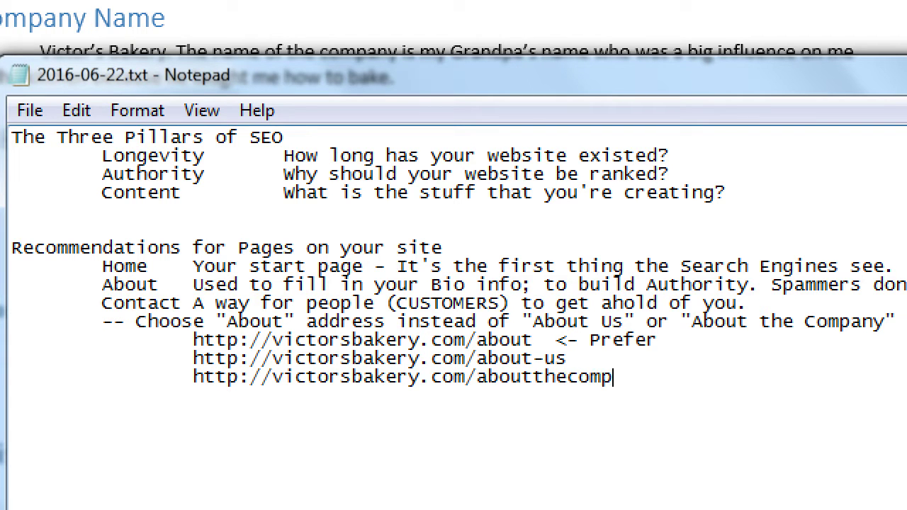
Step: Add the /about-the-company variant and tidy the spacing before 'Prefer'
key(Return)
key(Tab)
key(Tab)
key(ctrl+v)
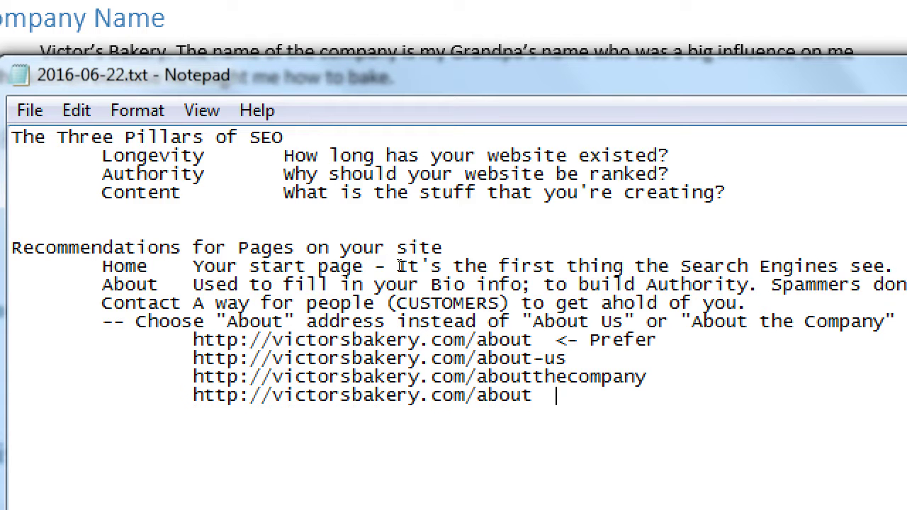
key(BackSpace)
key(BackSpace)
text(-the-c)
text(ompoany)
key(BackSpace)
key(BackSpace)
key(BackSpace)
key(BackSpace)
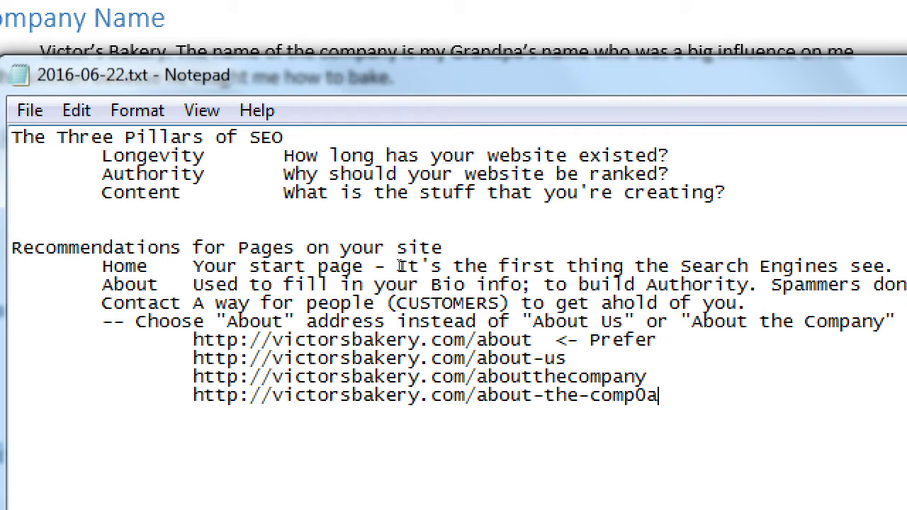
text(any)
key(Up)
key(Left)
key(Tab)
key(BackSpace)
key(Down)
key(shift+Right)
key(shift+Right)
key(shift+Right)
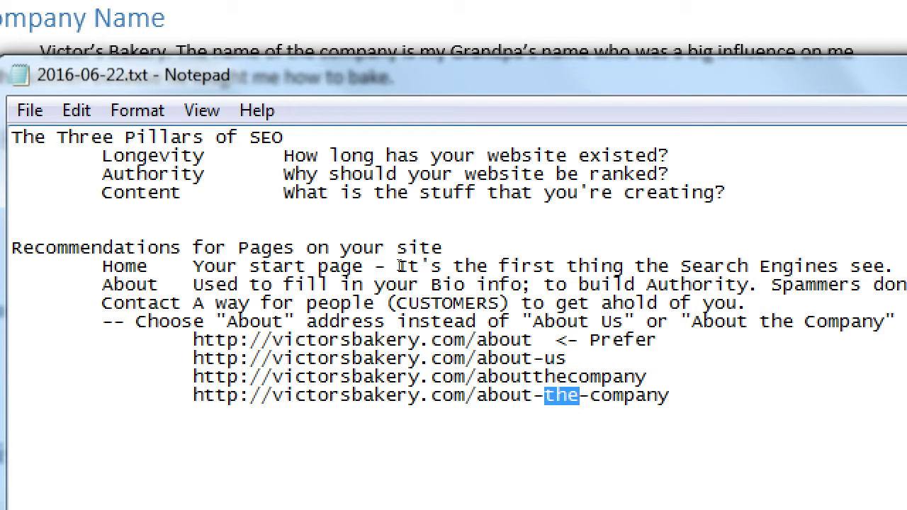
key(End)
key(Return)
key(Tab)
key(Tab)
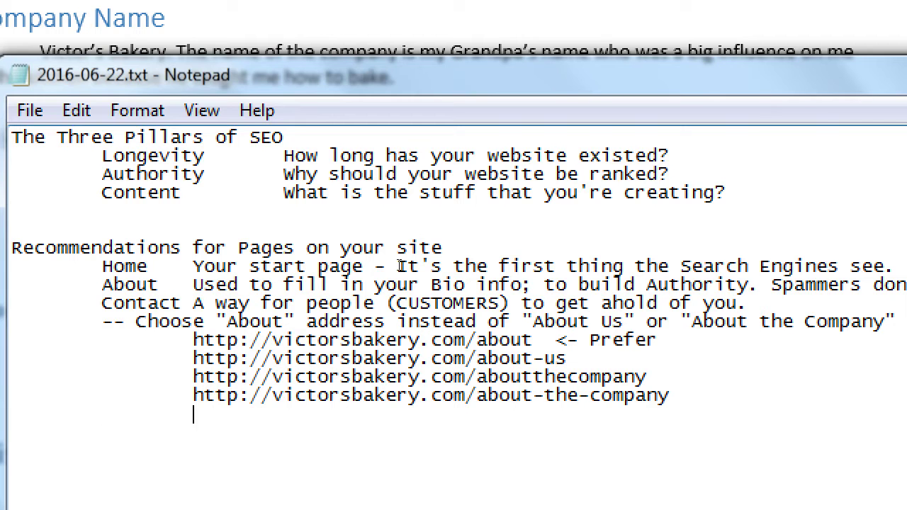
key(ctrl+v)
key(BackSpace)
key(BackSpace)
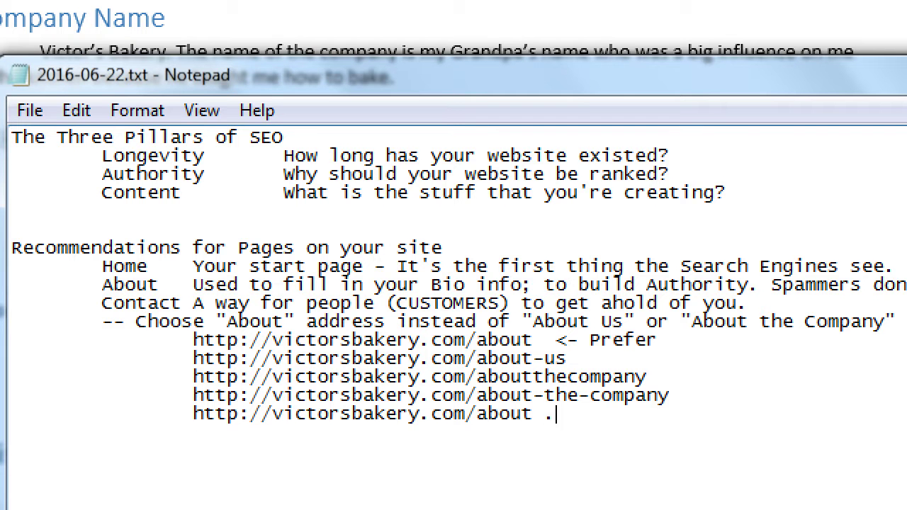
text(.html)
Step: Type the warning 'If you don't have the prefered address, DON'T change it, unless'
key(Return)
text(If you don't have the)
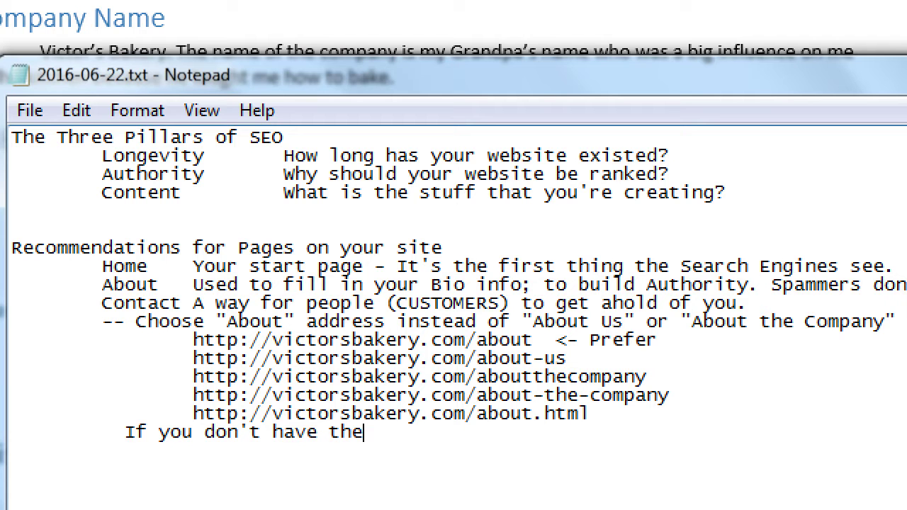
text( prefered add)
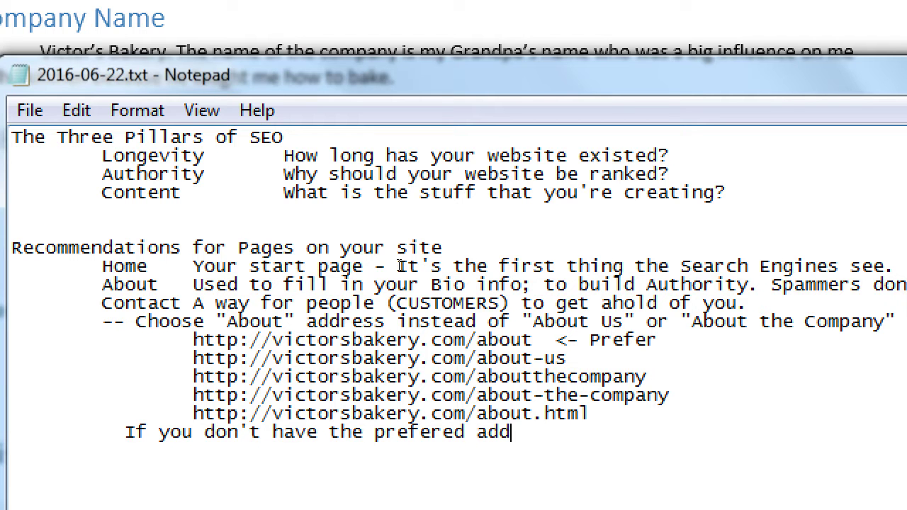
text(ress, don't change)
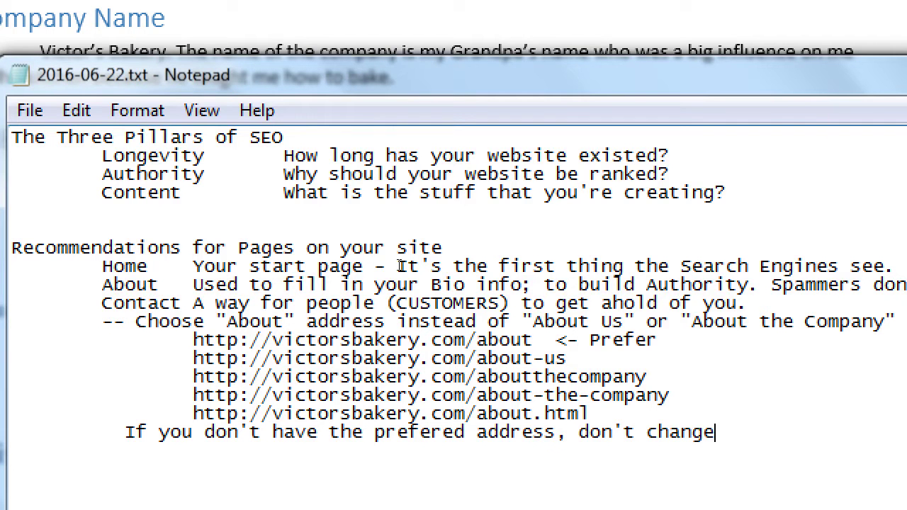
key(Left)
key(ctrl+shift+Left)
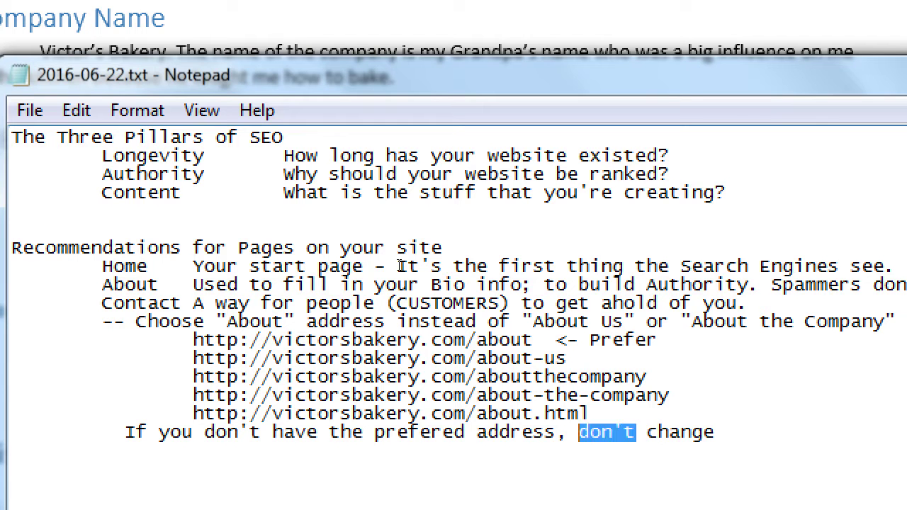
text(DON'T)
key(End)
text(it)
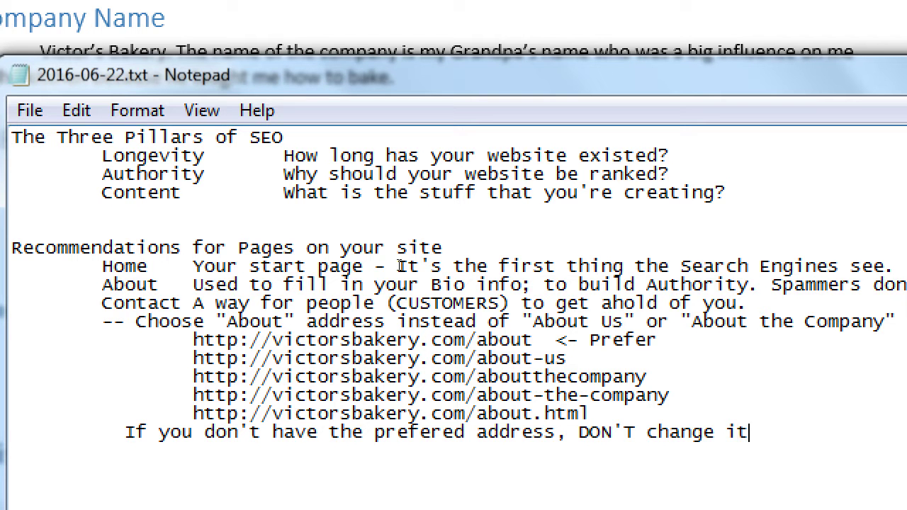
text(, unless)
Step: Finish the warning with 'you know what you're doing: Use a 301 Redirect.'
key(Return)
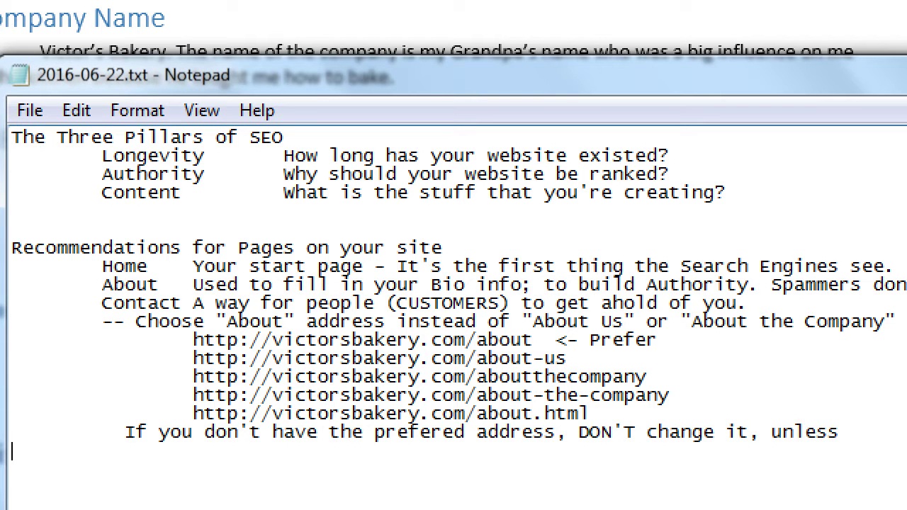
key(Tab)
key(Tab)
key(BackSpace)
text(you know what you're doing)
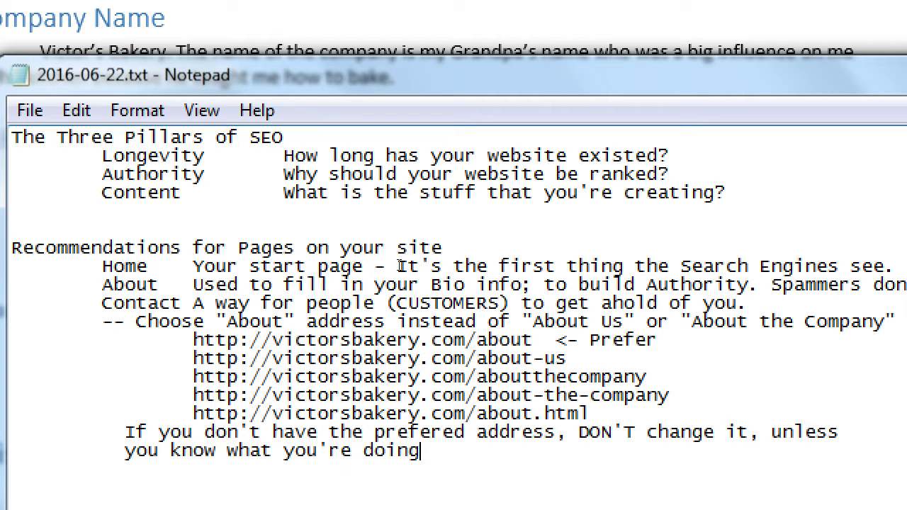
text(: Use a 301)
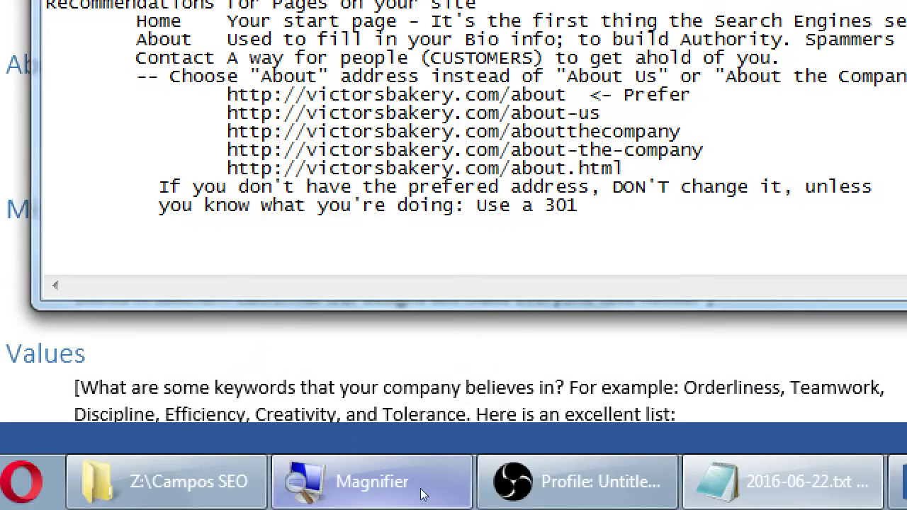
click(422, 493)
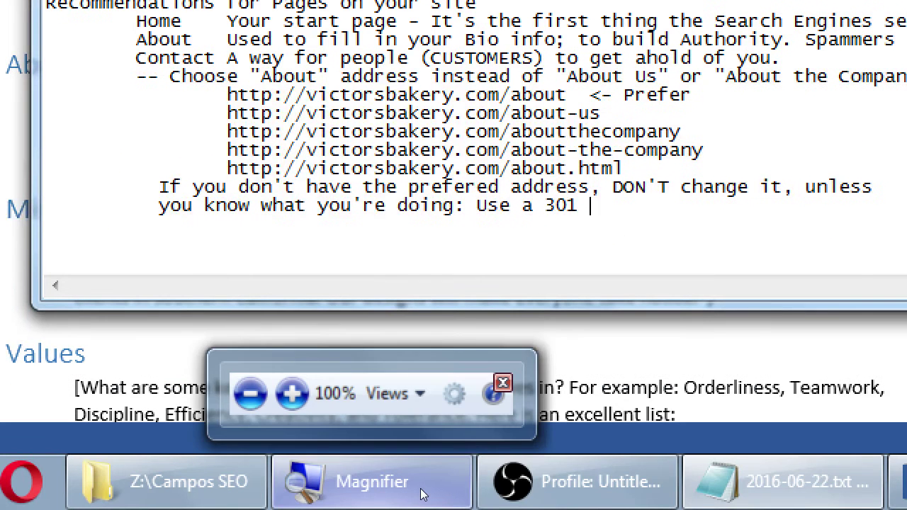
text(Redirect.)
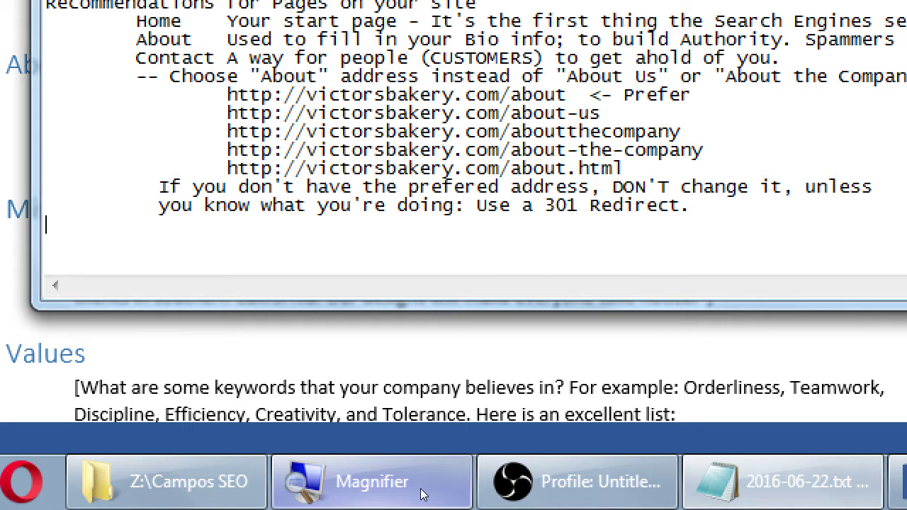
Step: List '-- Email', 'Phone' and 'Street Address' as indented contact items, tabbing after Email for a side note
text(--)
text(Email)
key(Tab)
text(Phone)
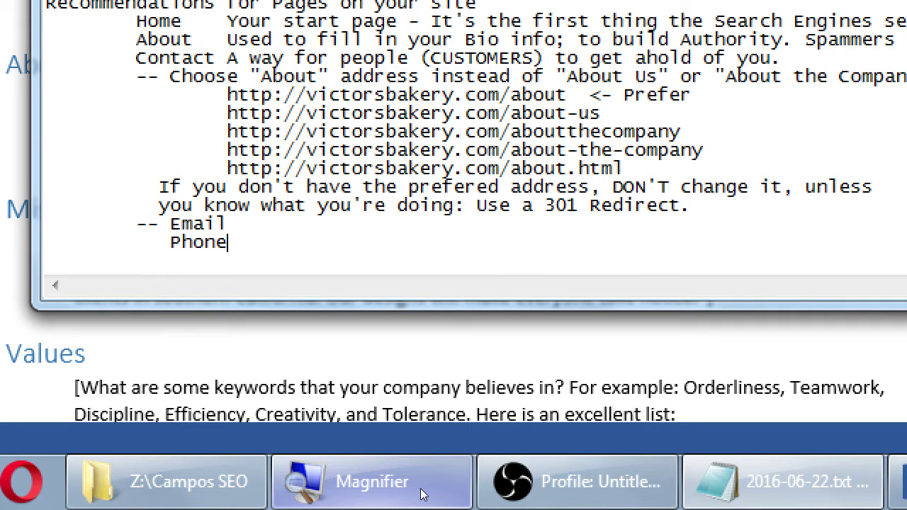
key(Return)
text(Street Address)
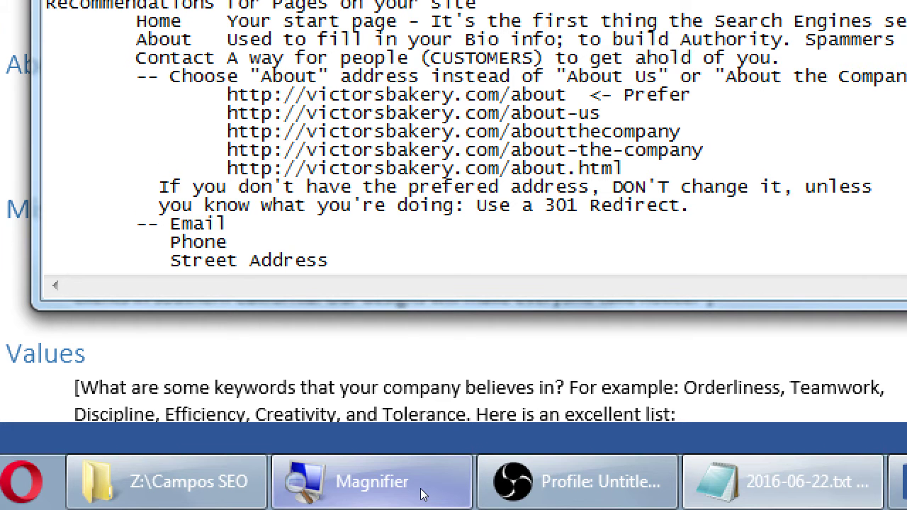
key(Return)
key(Up)
key(Up)
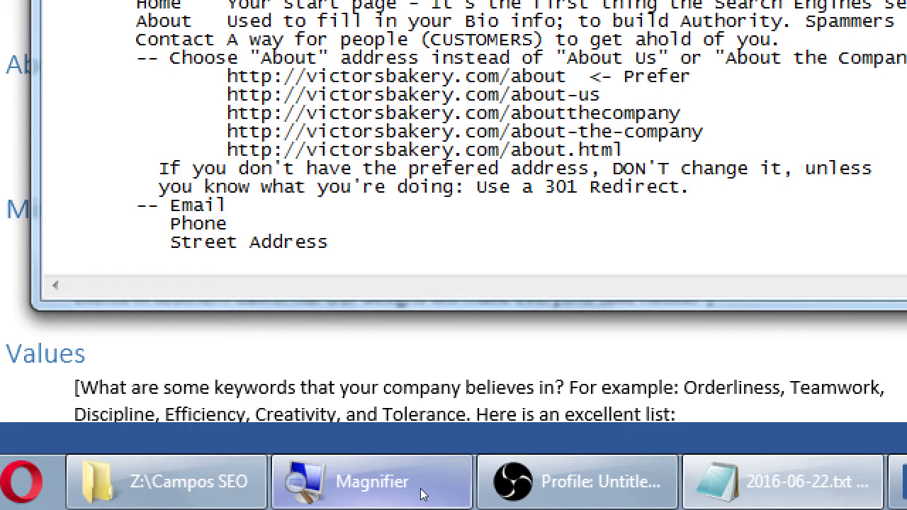
key(Up)
key(Tab)
key(Tab)
Step: Note 'Don't put your email 'naked' on the page' beside Email, with an indented sample address below, selected
text(Don't put your email )
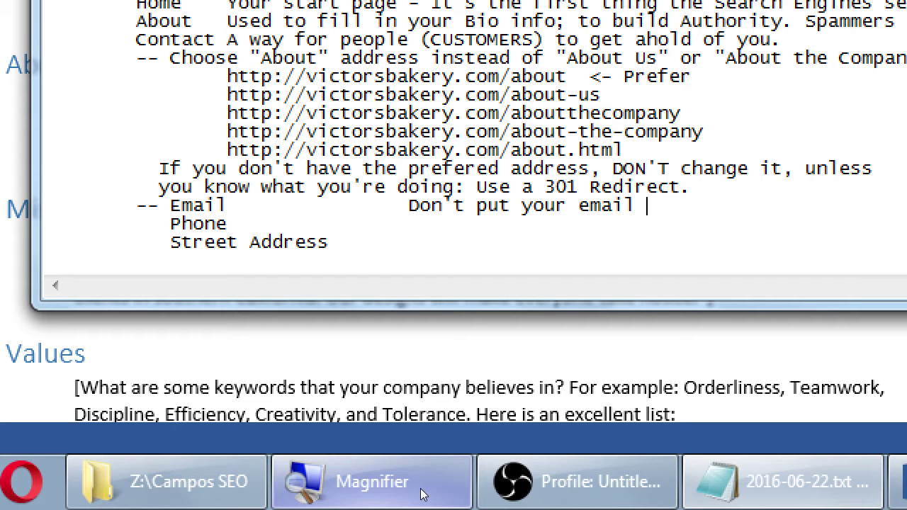
text('naked' on the page)
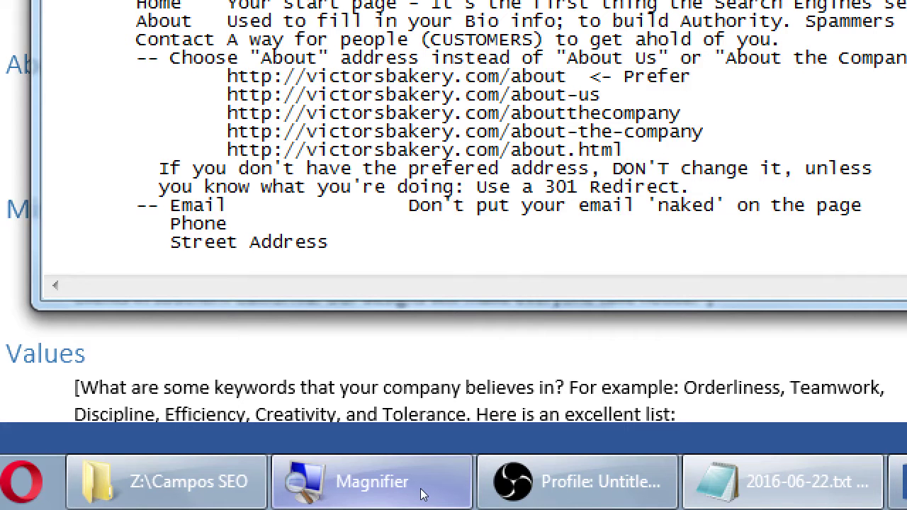
key(Return)
key(Tab)
key(Tab)
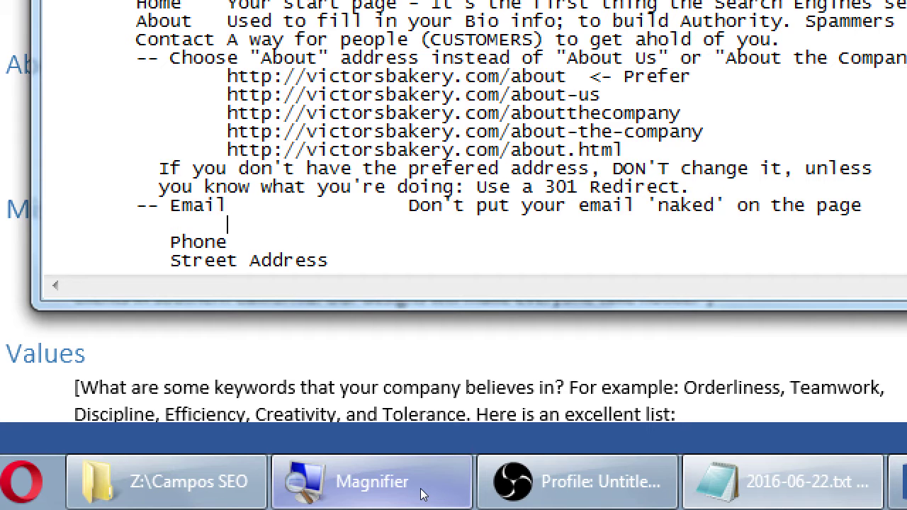
text(adsfafds@)
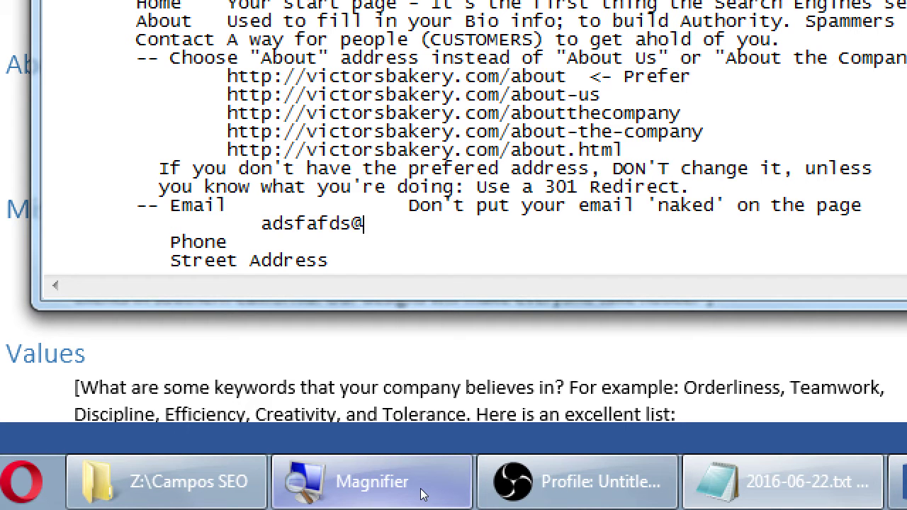
text(asddafs.adf)
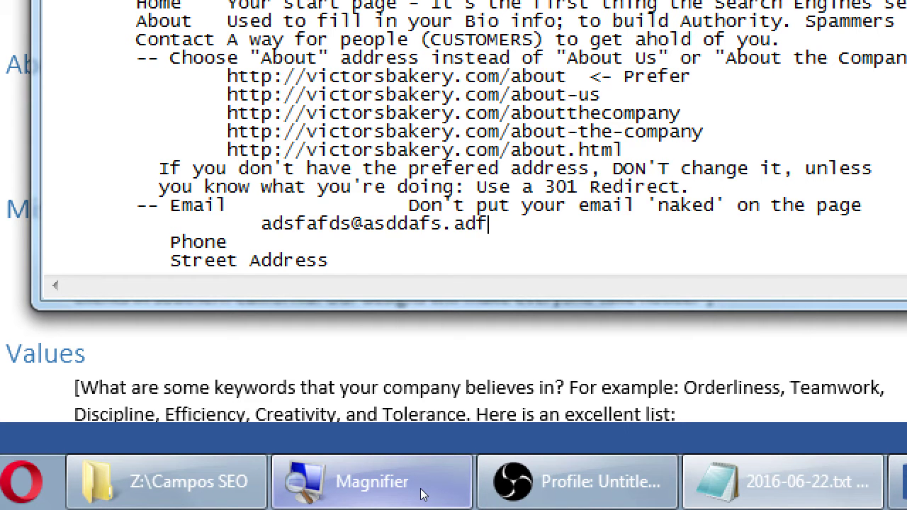
key(shift+Home)
key(shift+Home)
key(shift+Home)
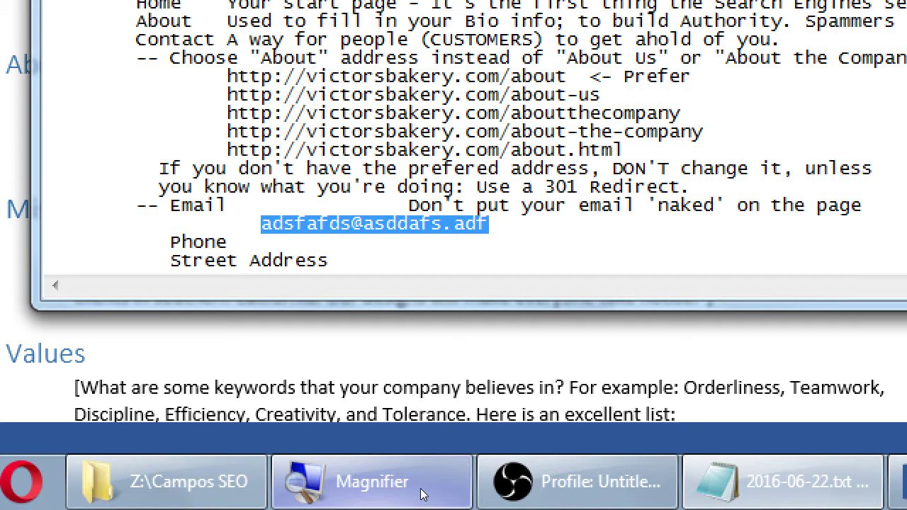
Step: Replace the sample address with 'Instead use a Contact Form' and add 'With a CAPTCHA (those weird letters)' below
key(Tab)
key(Tab)
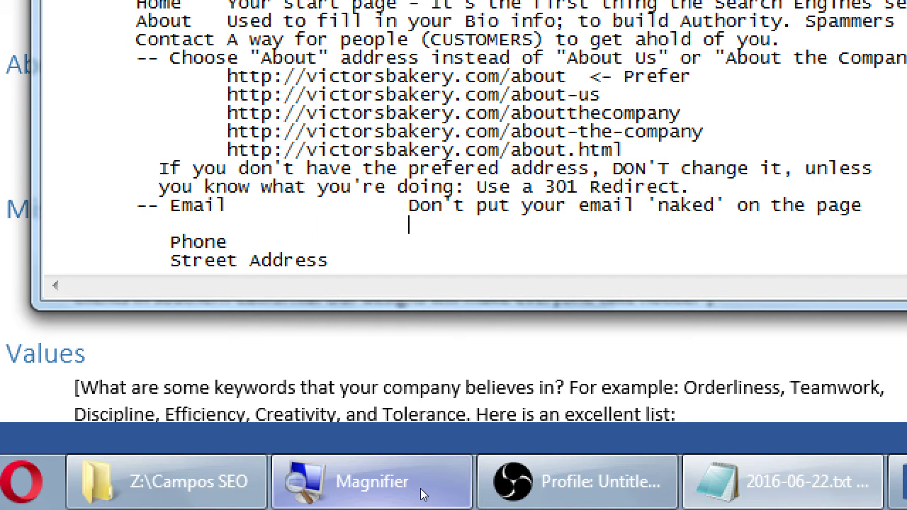
text(Instead use a )
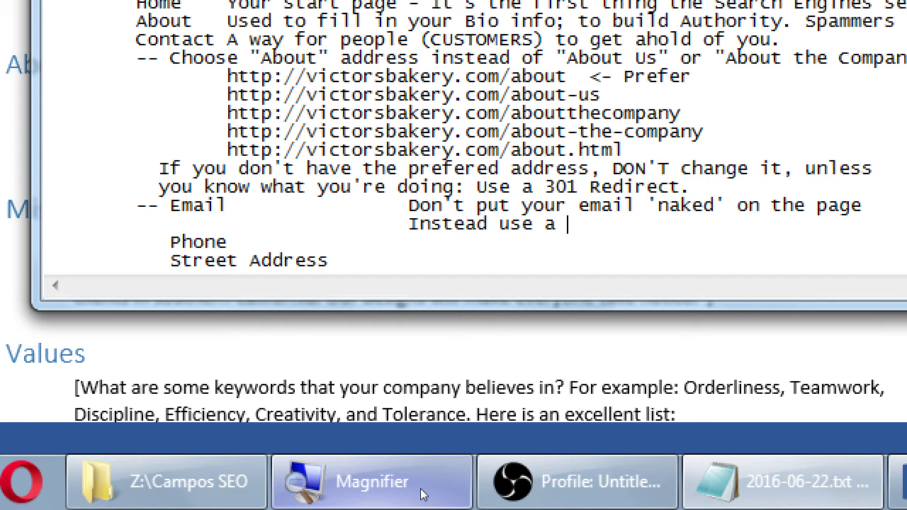
text(Contact Form)
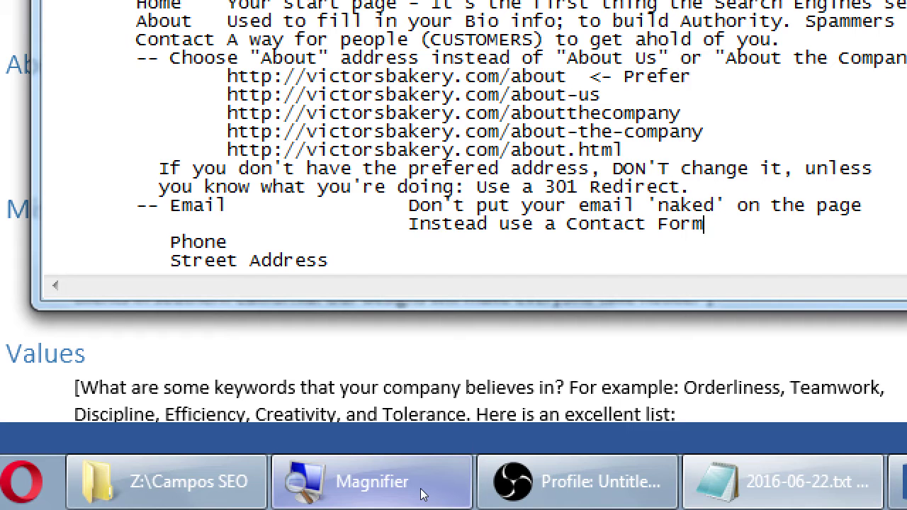
key(Return)
key(Tab)
key(Tab)
key(Tab)
key(Tab)
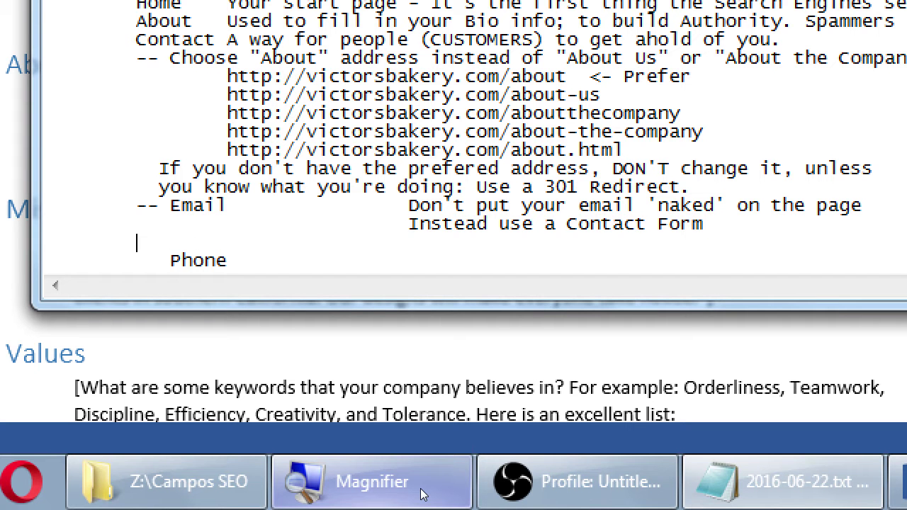
text(With a CAPTCHA)
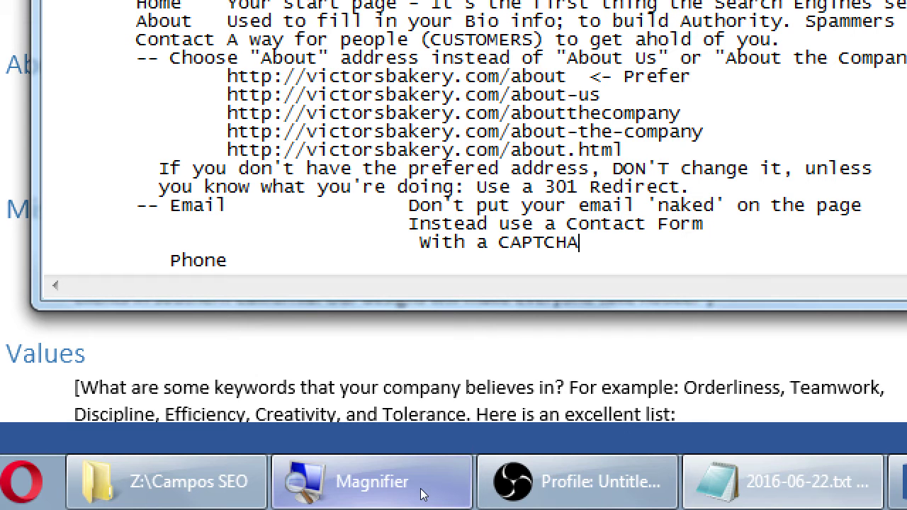
key(Down)
key(Down)
key(Down)
key(Up)
key(Up)
key(Up)
key(End)
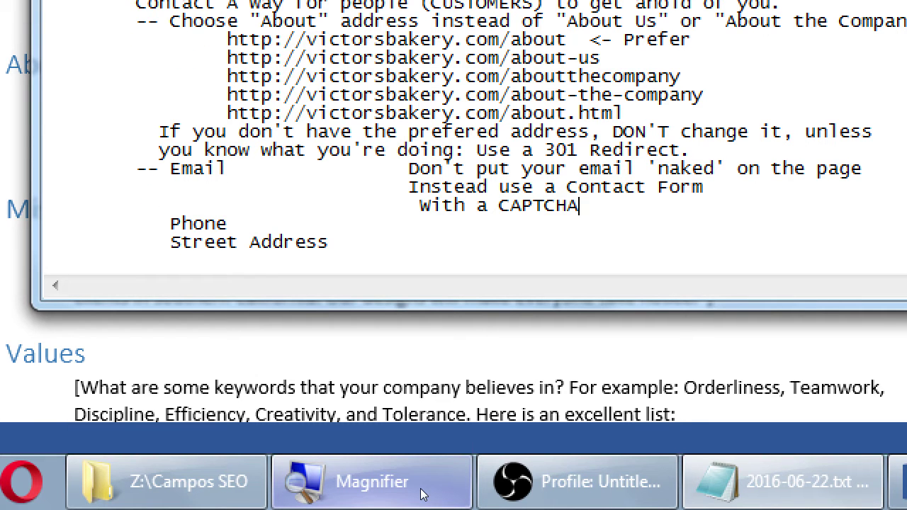
text((those weird letters))
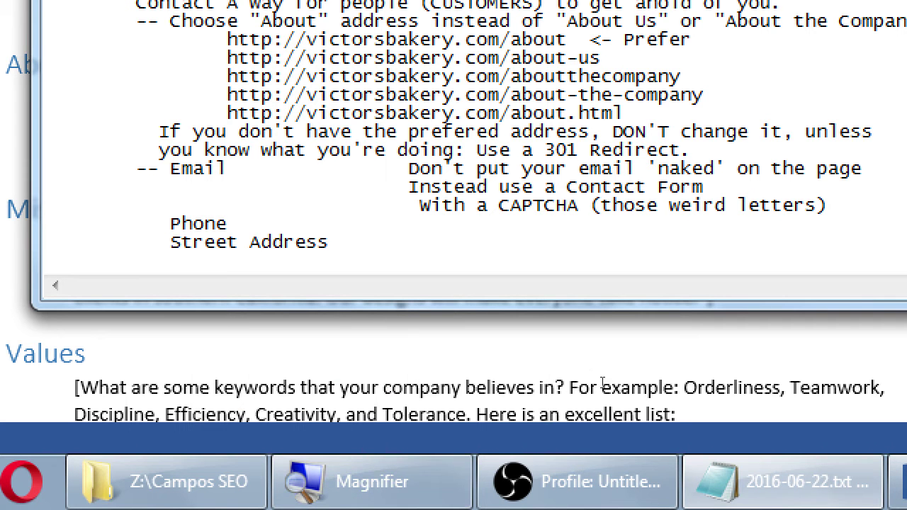
Step: Add a bracket-obscured sample email address on a new indented line under the CAPTCHA note
double_click(182, 168)
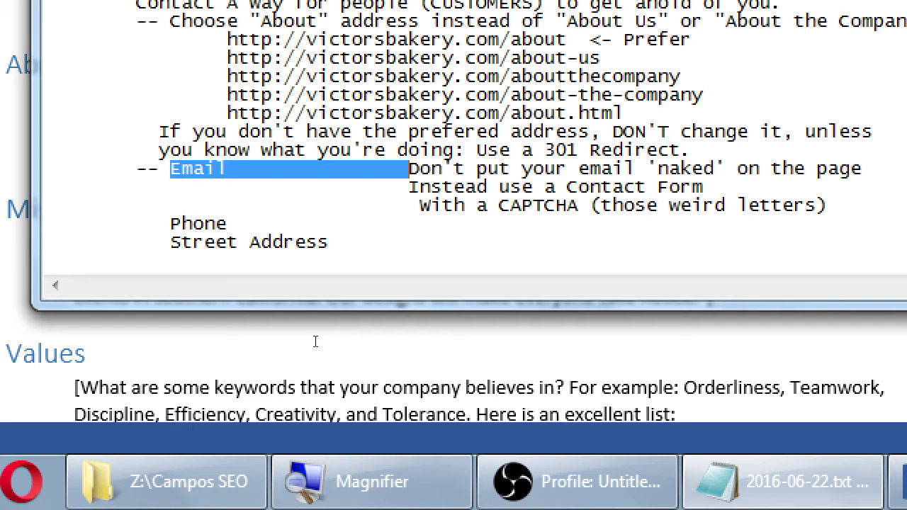
double_click(565, 337)
click(657, 359)
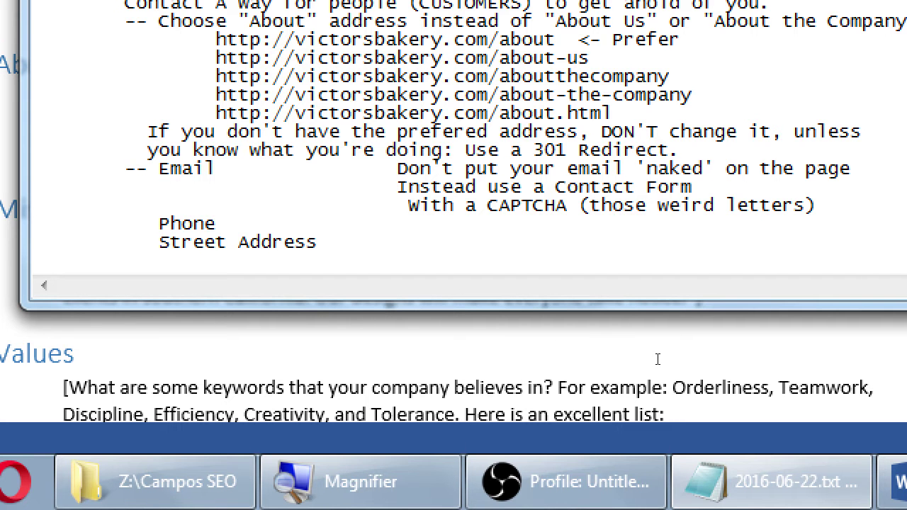
key(Return)
key(Tab)
key(Tab)
key(Tab)
key(Tab)
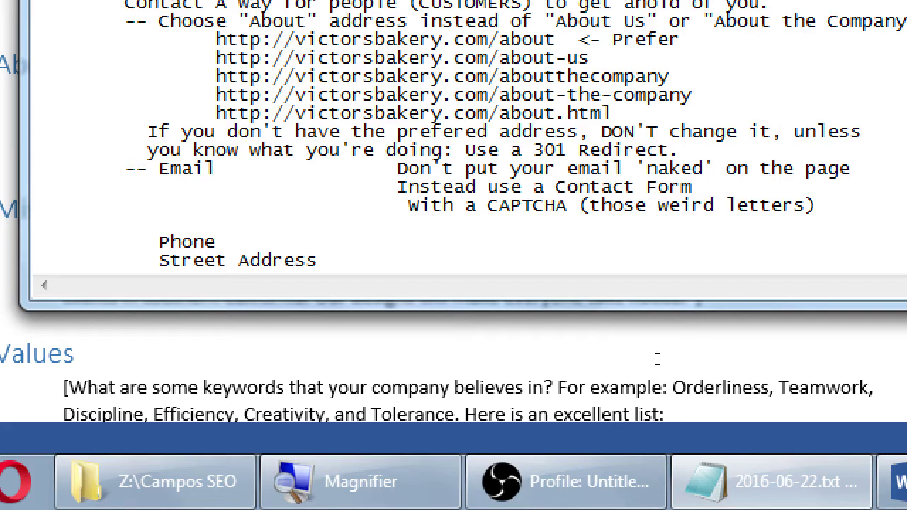
text(victor[a)
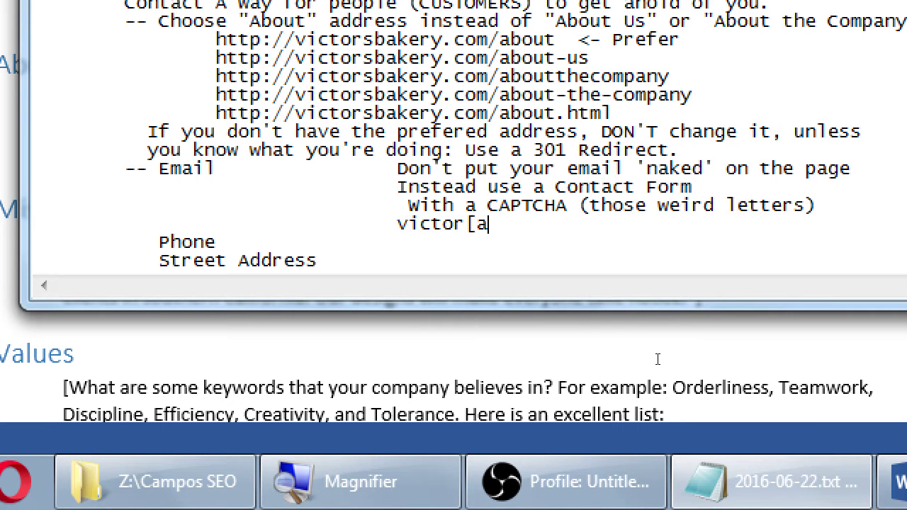
text(t]victor)
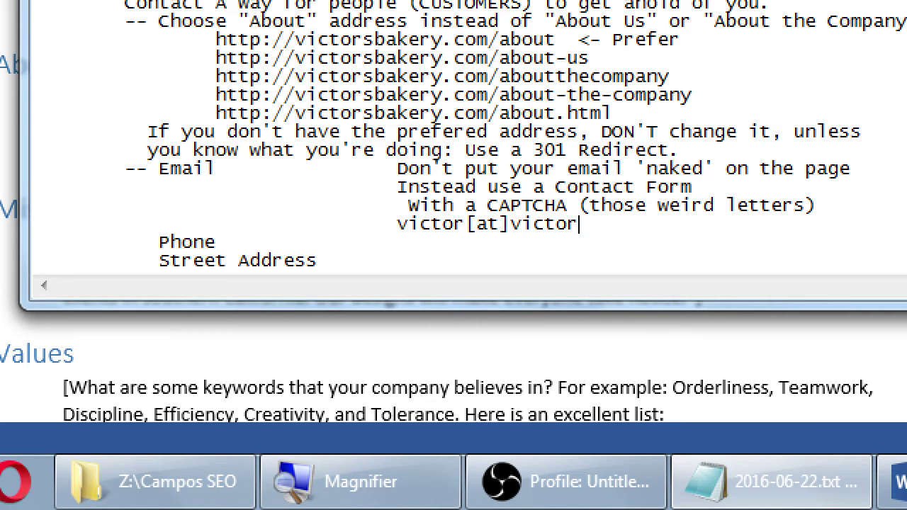
text([dot]c)
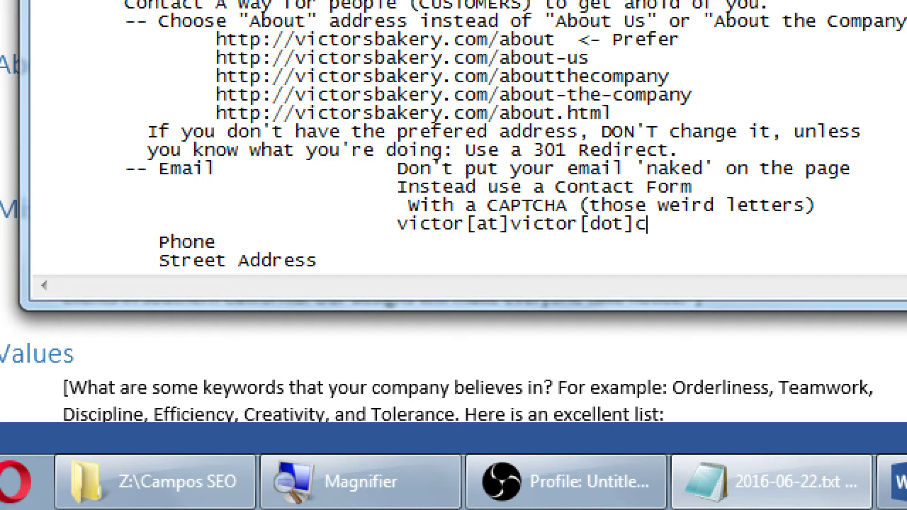
text(om)
Step: Mask the bracketed words in the sample address with x's
key(Left)
key(Left)
key(Left)
key(Left)
key(Left)
key(Left)
key(Left)
key(Left)
key(Left)
key(Left)
key(Left)
key(Left)
key(Left)
key(Left)
key(BackSpace)
key(BackSpace)
text(xxx)
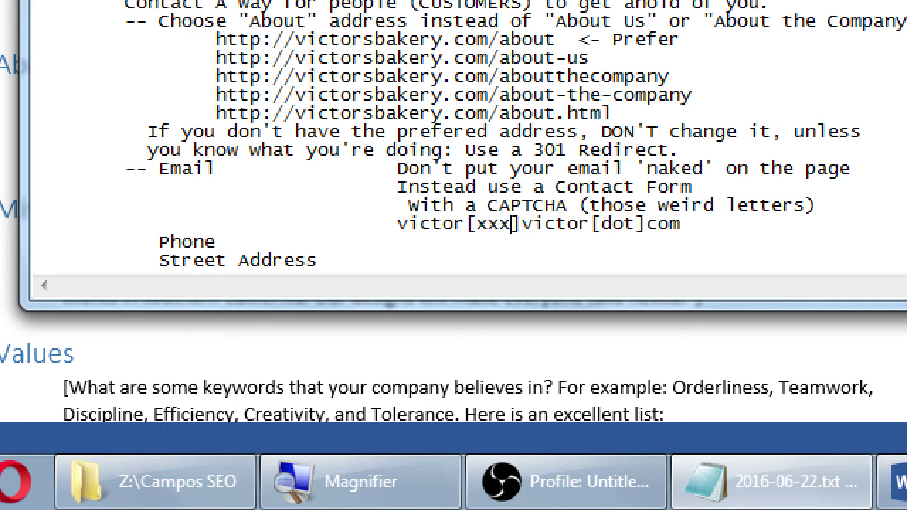
key(Right)
key(Right)
key(Right)
key(Right)
key(Right)
key(Right)
key(Right)
key(shift+Right)
key(shift+Right)
key(shift+Right)
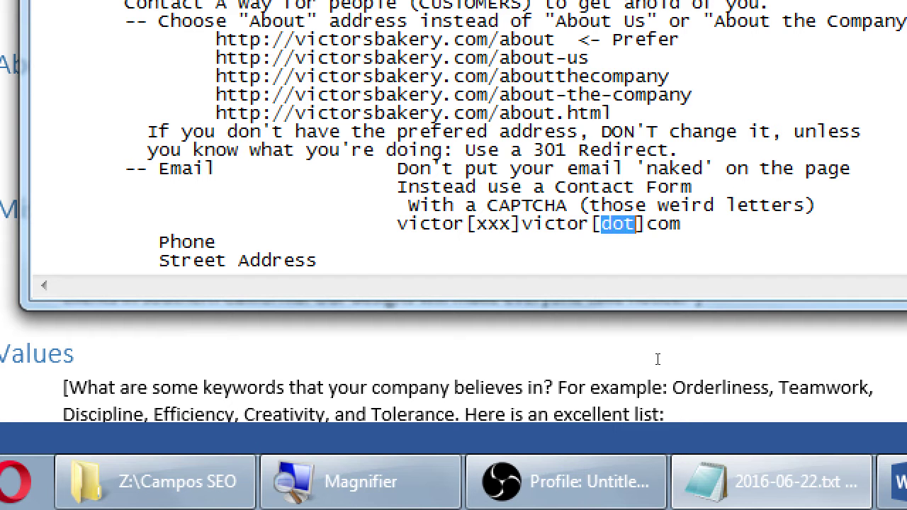
text(xxxx)
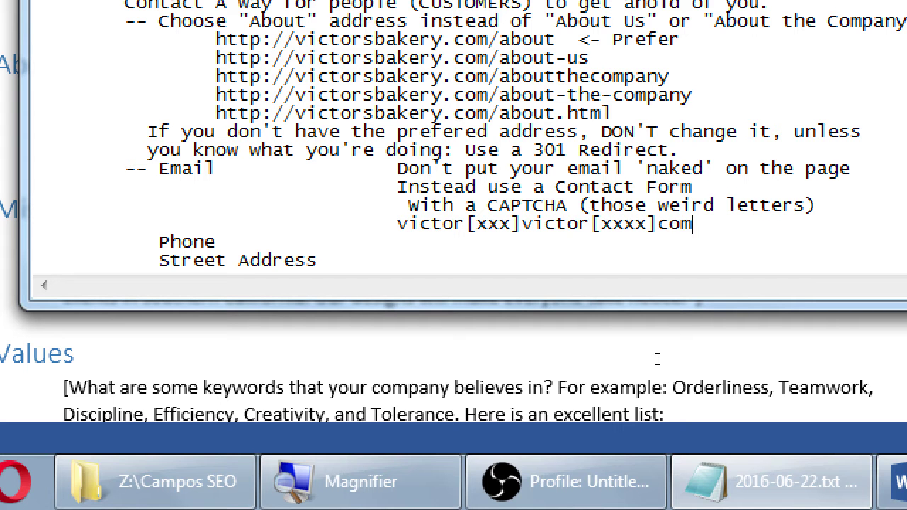
Step: Delete the sample address line and add the note 'Look into Skype' beside Phone
key(shift+Home)
key(BackSpace)
key(BackSpace)
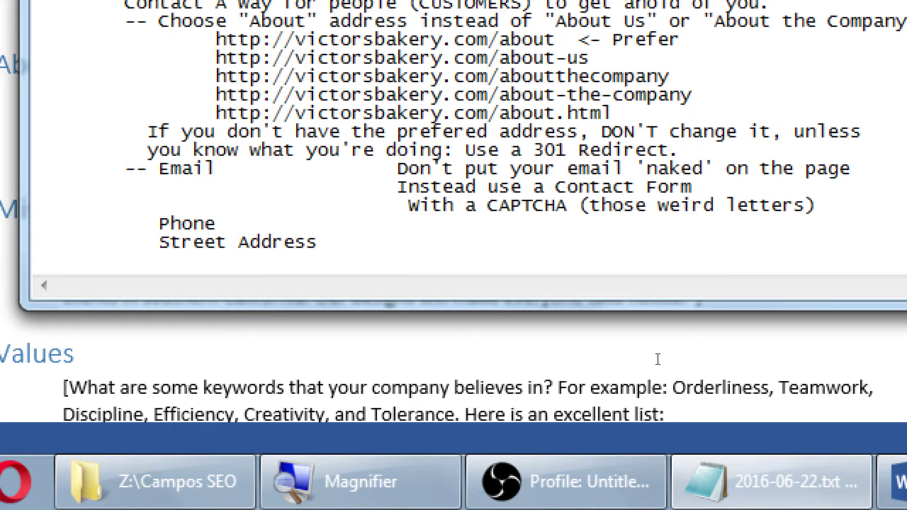
key(Tab)
text(Look into Skyp)
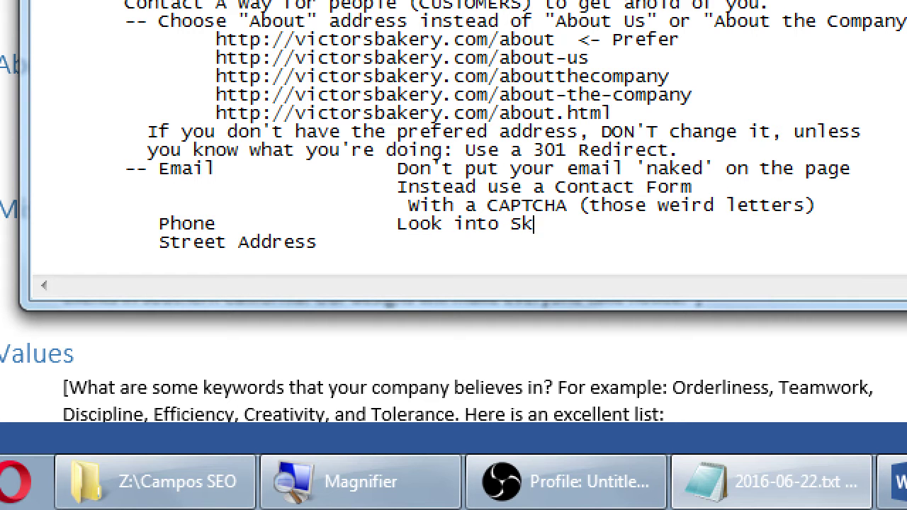
text(e)
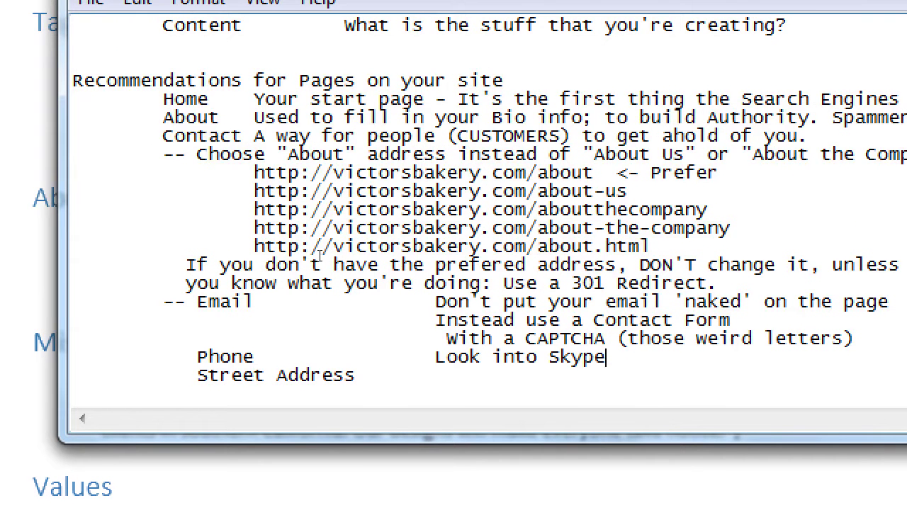
double_click(220, 136)
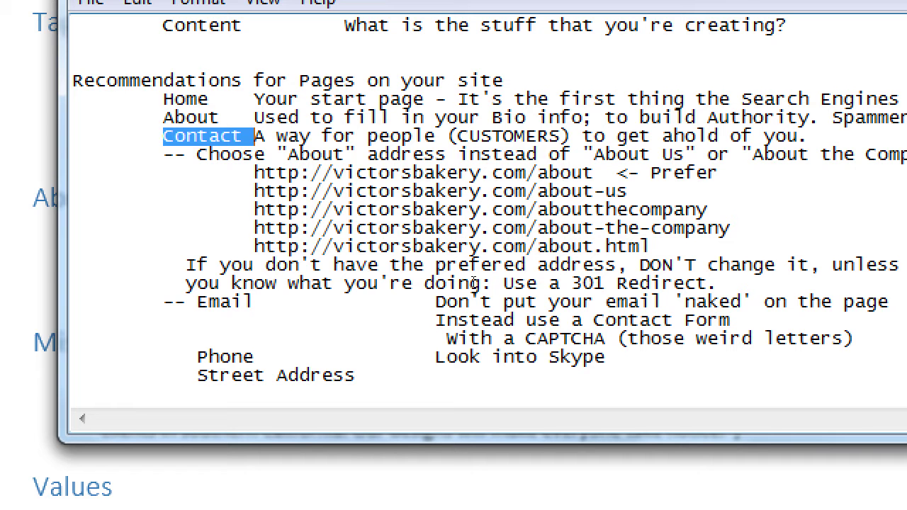
key(Down)
key(Down)
key(Down)
key(Down)
key(Down)
key(Down)
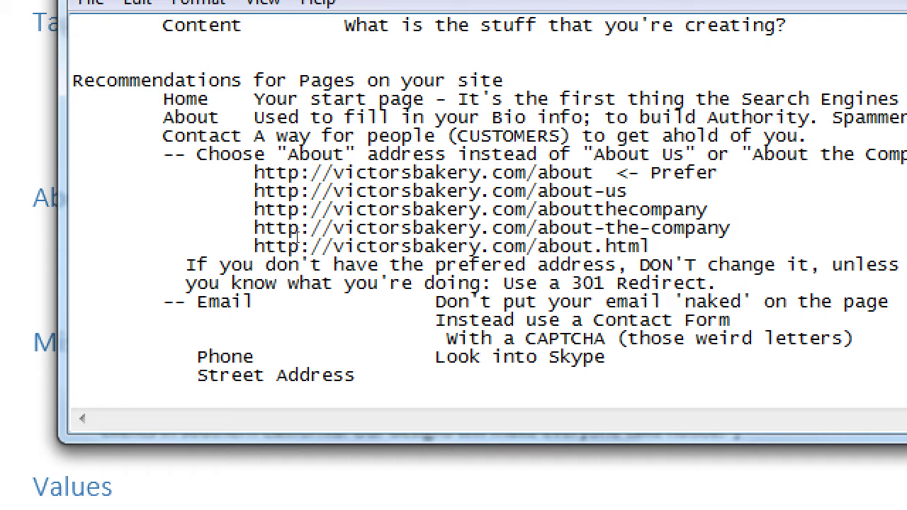
key(ctrl+shift+Right)
key(Down)
key(ctrl+shift+Left)
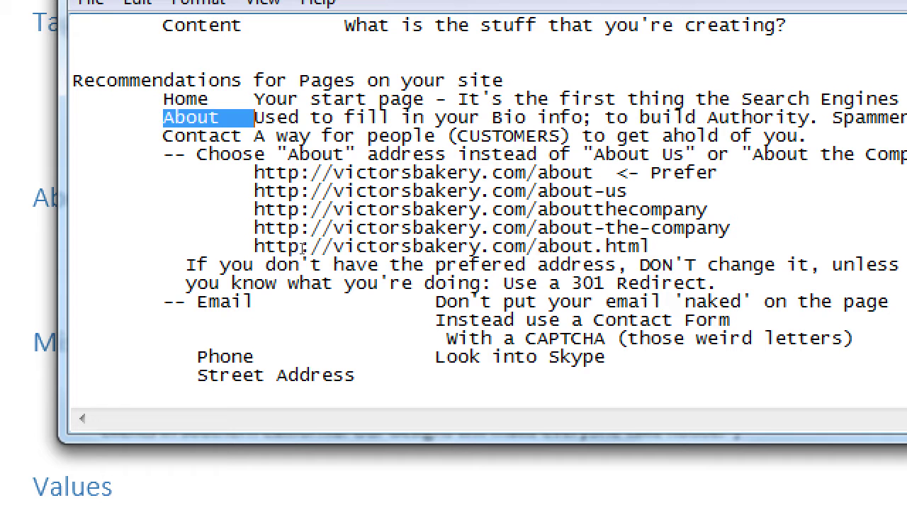
key(Down)
key(ctrl+shift+Left)
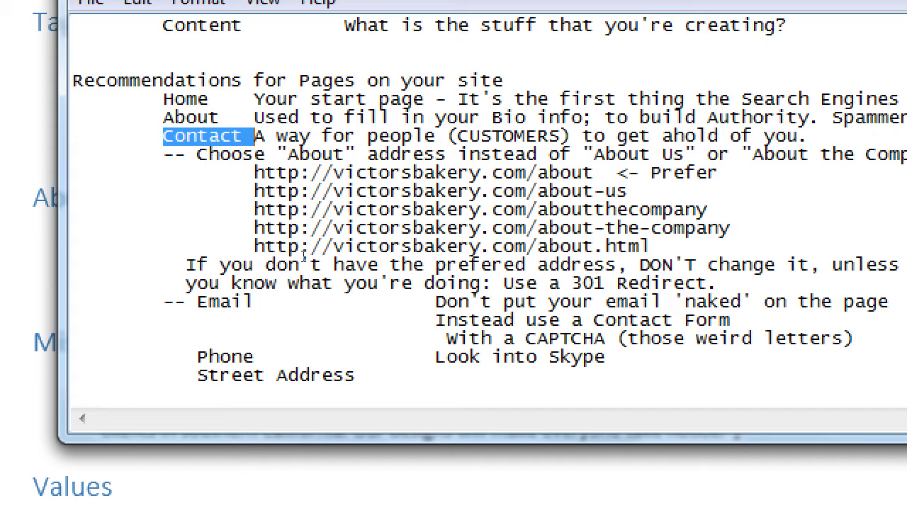
key(Down)
key(Down)
key(Down)
key(Down)
key(Down)
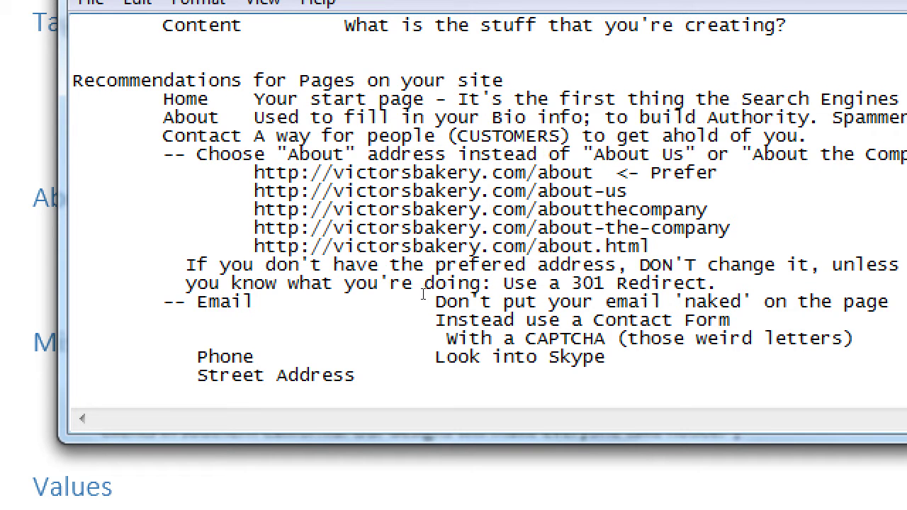
key(Down)
key(Down)
key(Down)
key(Down)
key(Down)
key(Down)
key(Down)
key(End)
Step: End the Skype note with a period and add an aligned 'or Google Voice' line beneath it
shift+click(431, 362)
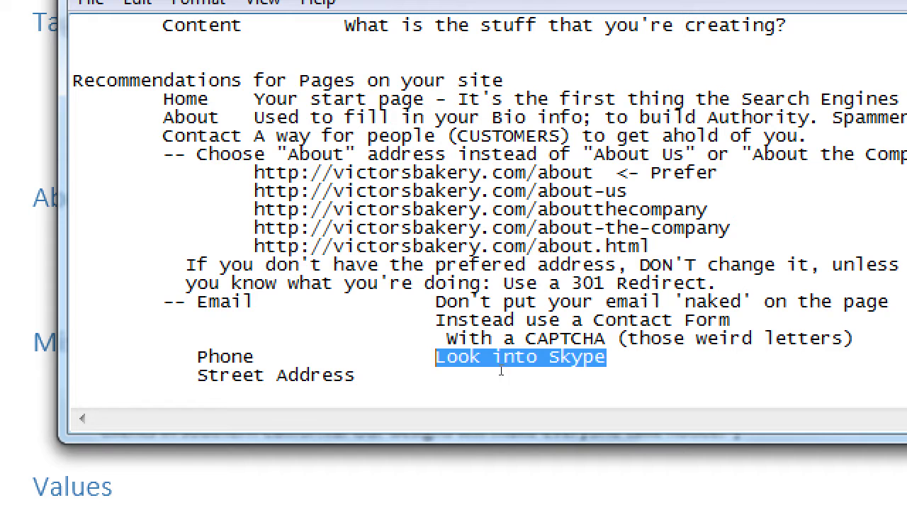
click(525, 366)
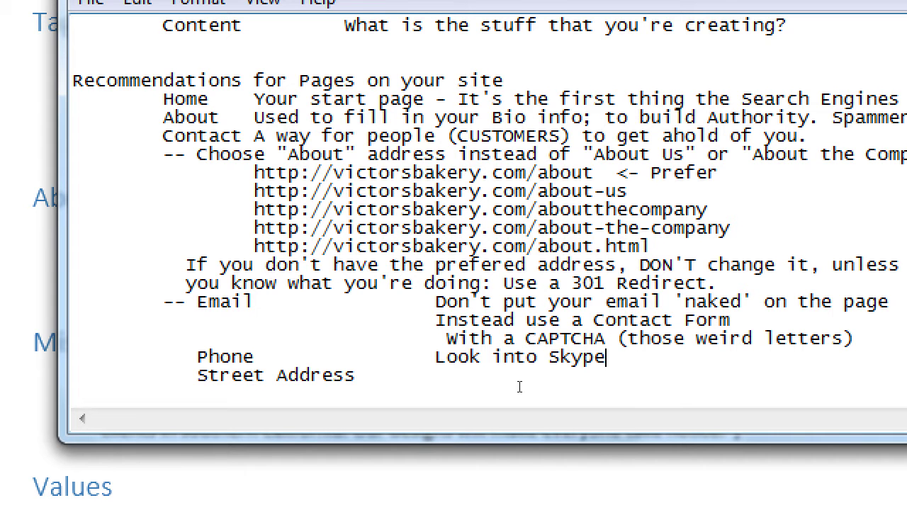
text(.)
key(Return)
key(Tab)
key(Tab)
key(Tab)
key(Tab)
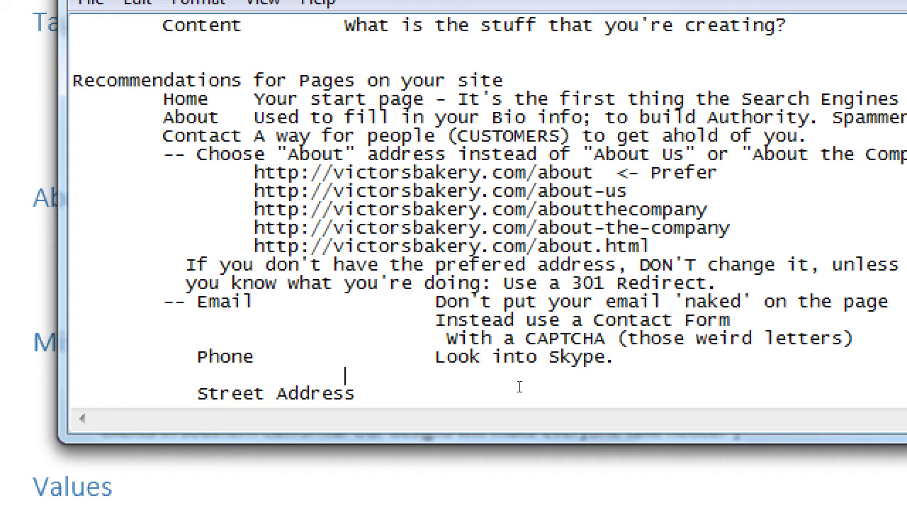
text(or Google Voice)
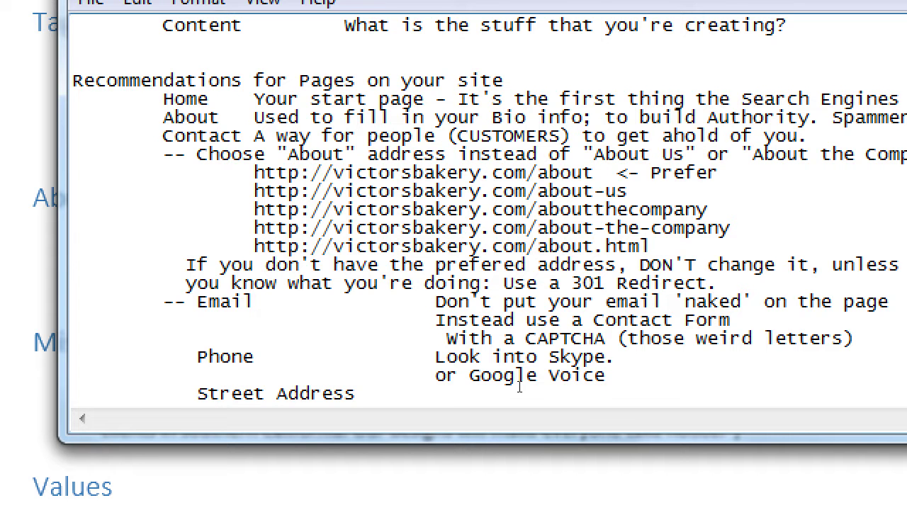
Step: Append a sample phone number ending in 'cake' to the Google Voice line, then select the line
text(619-123-ca)
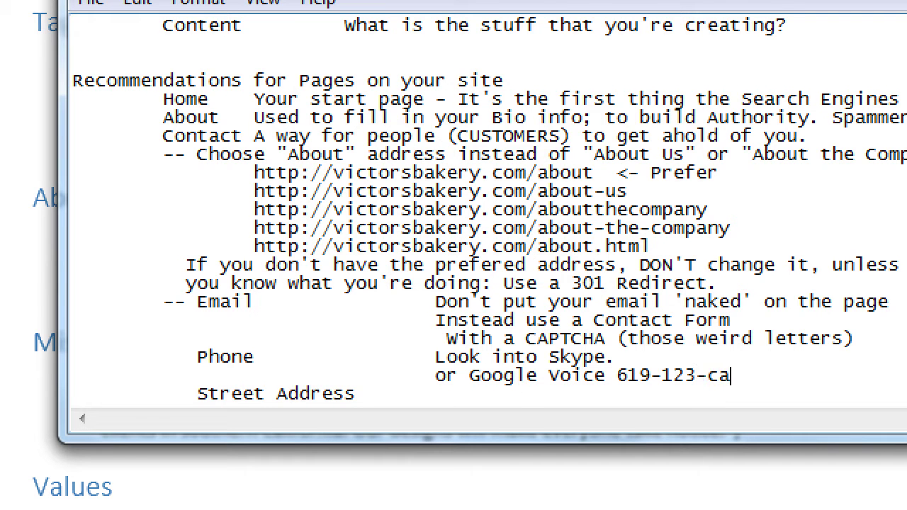
text(ke)
key(shift+Left)
key(shift+Left)
key(shift+Left)
key(shift+Left)
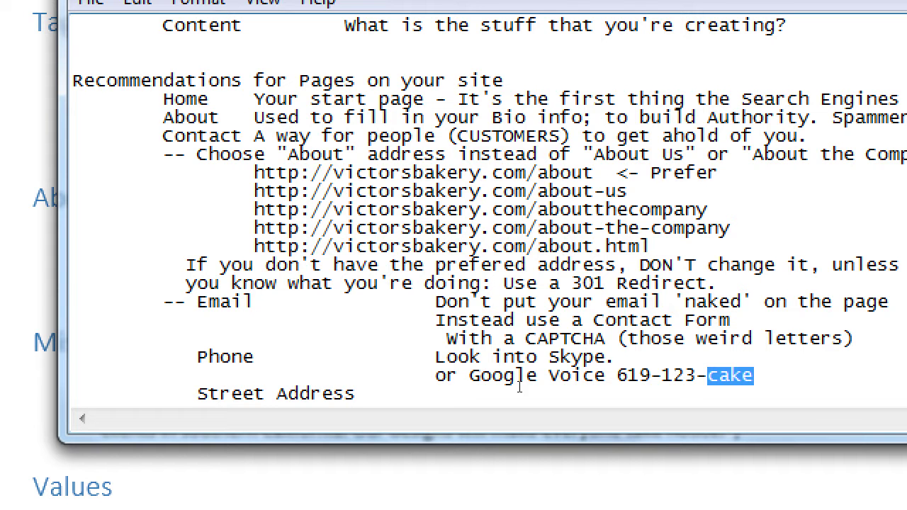
key(Left)
key(Right)
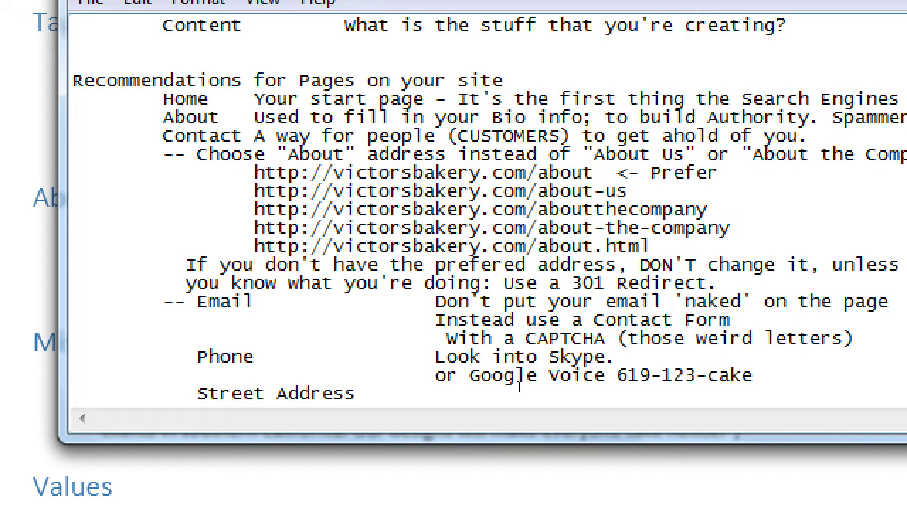
key(shift+Left)
key(shift+Left)
key(shift+Left)
key(shift+Left)
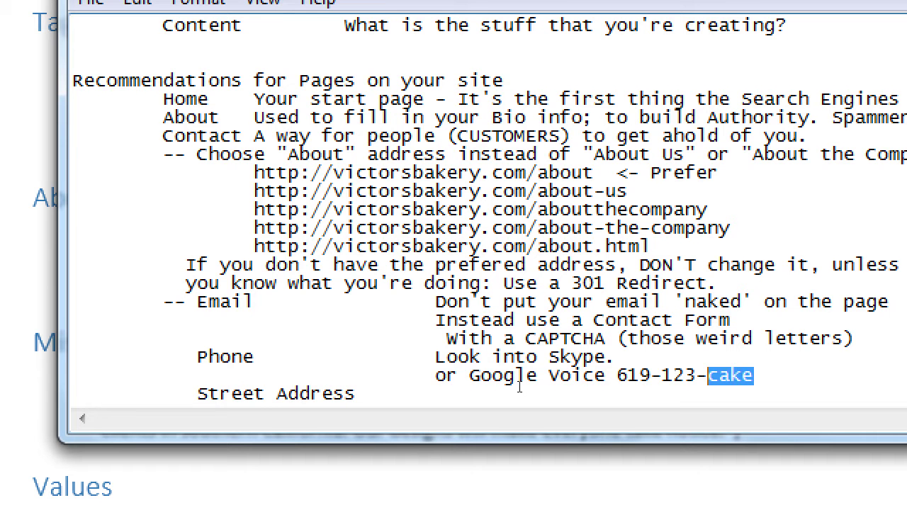
key(shift+Home)
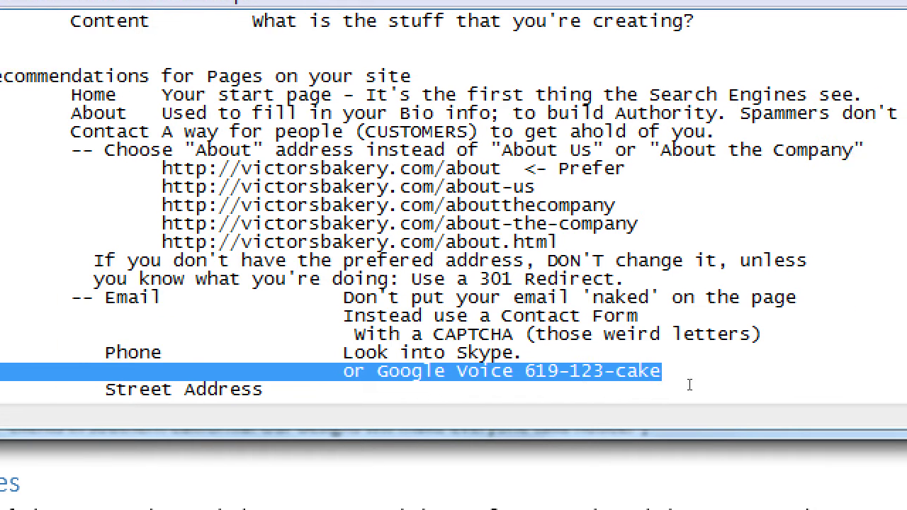
Step: Add the side note 'PO Box' in the notes column beside Street Address
key(Right)
click(466, 386)
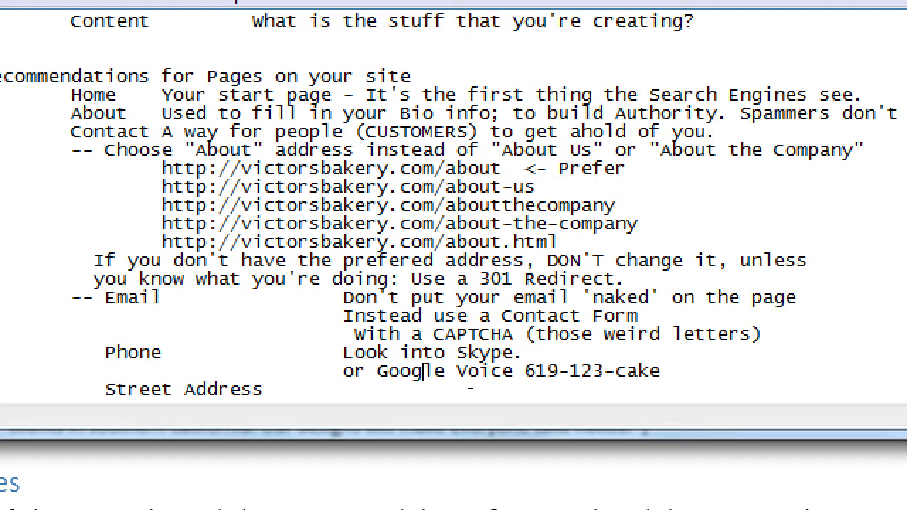
key(Tab)
text(PO Box)
Step: Scroll down to view the Phone and Street Address notes
scroll(504, 352, down, 1)
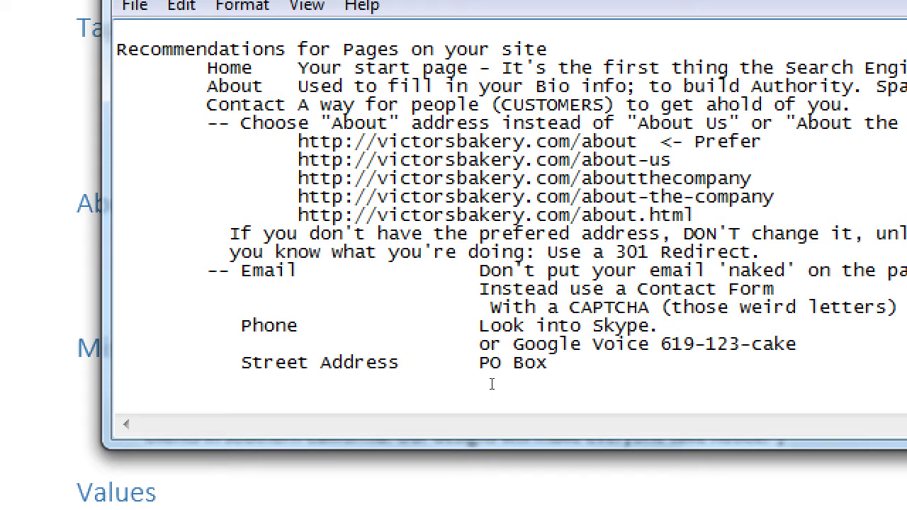
Step: Add a box number after 'PO Box' and an indented empty line beneath it
key(Return)
key(Tab)
key(Tab)
key(Tab)
key(Tab)
key(Up)
key(End)
text(1233)
Step: Type a sample street address and city on aligned lines, with a blank line above the street
click(492, 383)
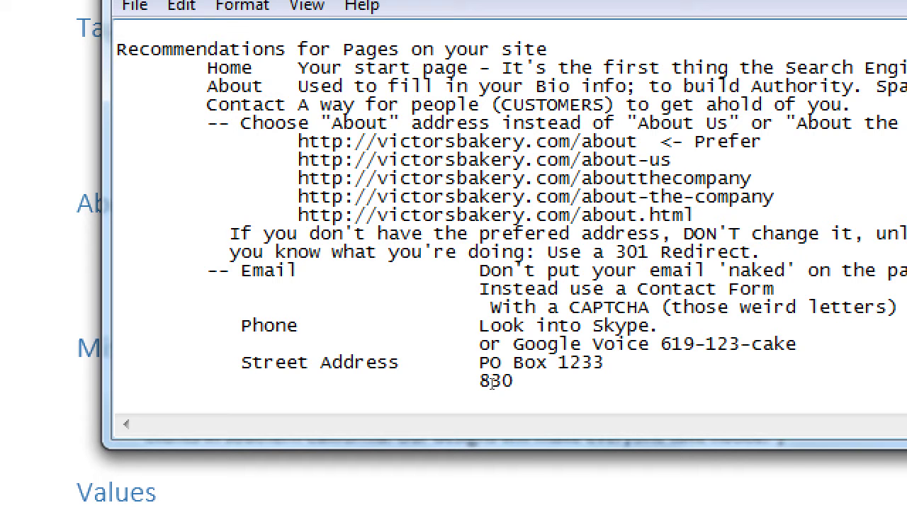
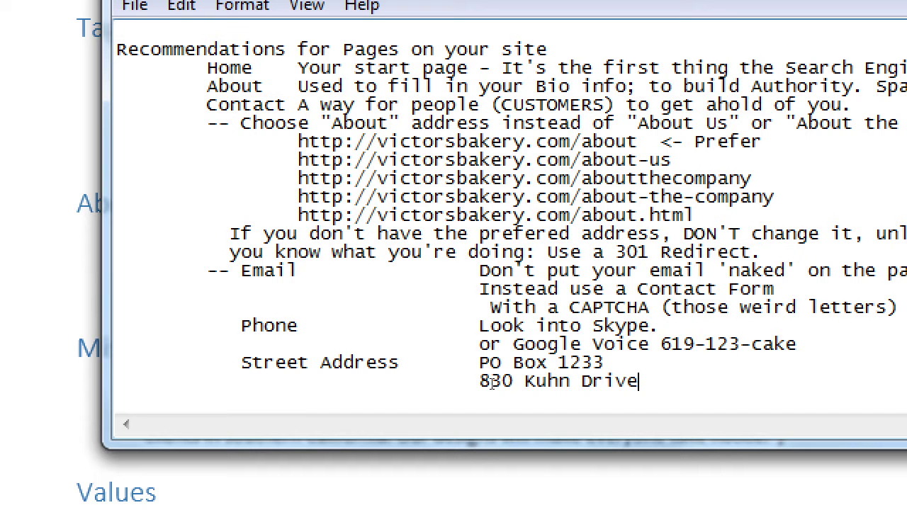
key(Return)
key(Tab)
key(Tab)
key(Tab)
key(Tab)
text(San Diego)
key(Up)
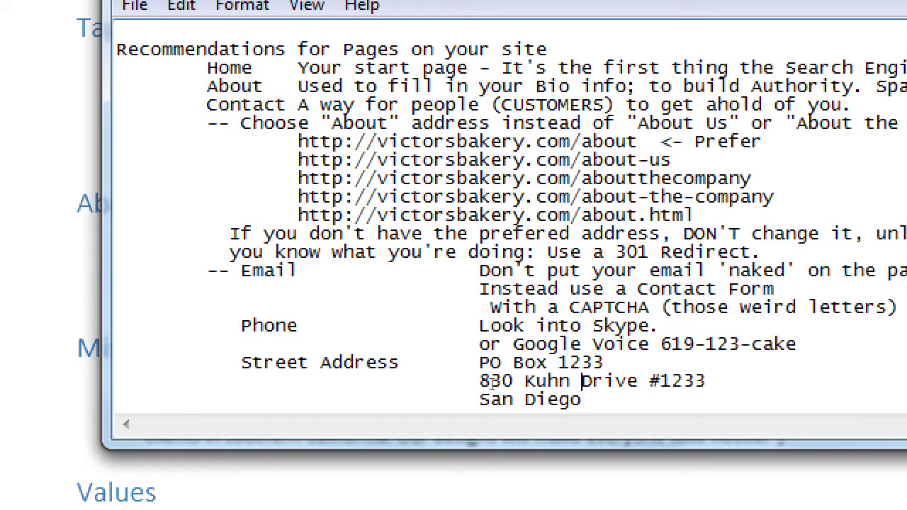
key(Return)
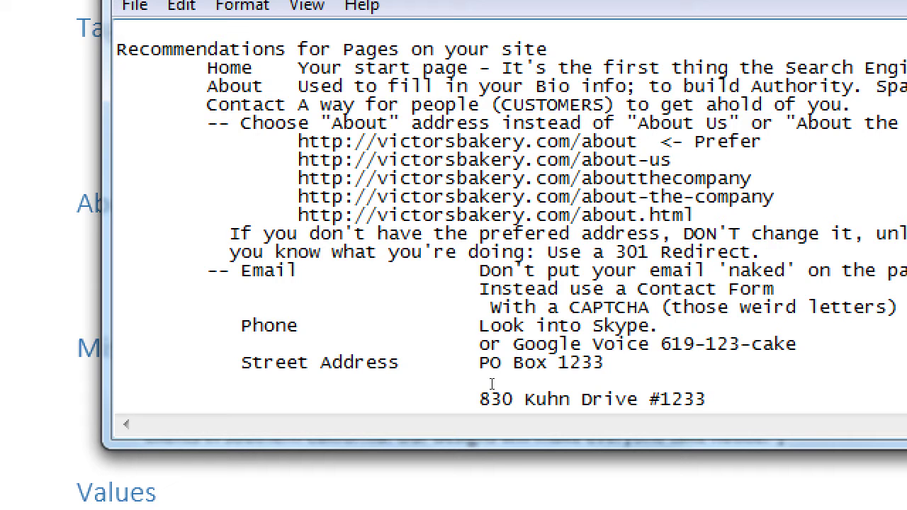
Step: Remove the PO box entry and blank line, aligning the street line with the city line
key(Down)
key(Down)
key(Down)
key(Down)
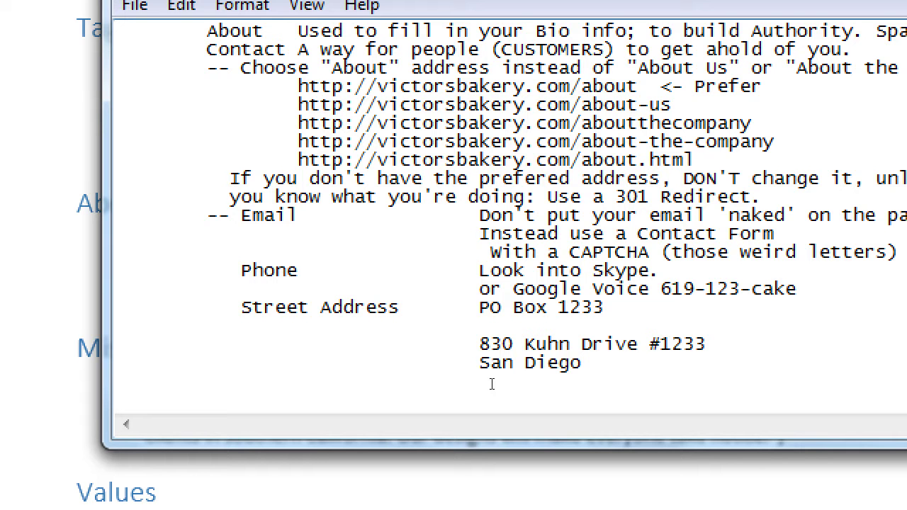
key(Up)
key(Up)
key(Up)
key(Up)
key(Up)
key(End)
key(Delete)
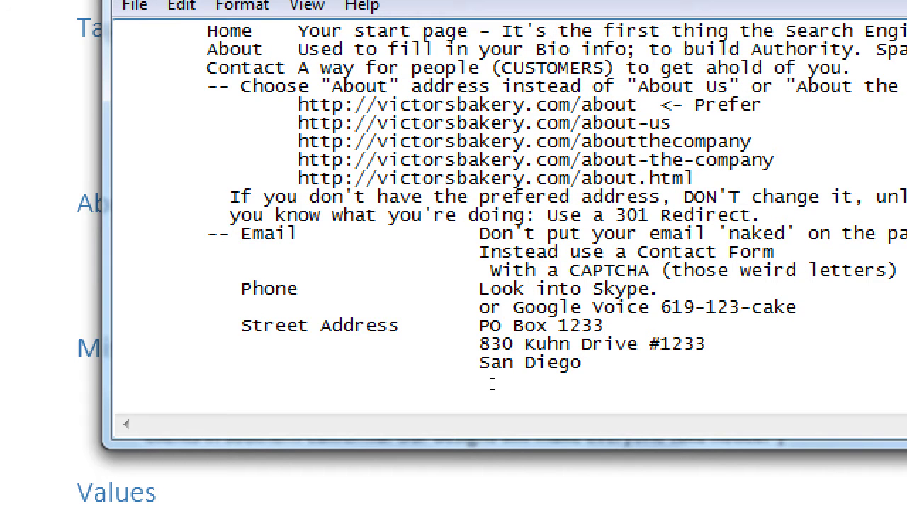
key(shift+Left)
key(shift+Left)
key(shift+Left)
key(shift+Left)
key(shift+Left)
key(shift+Left)
key(shift+Left)
key(shift+Left)
key(shift+Left)
key(shift+Left)
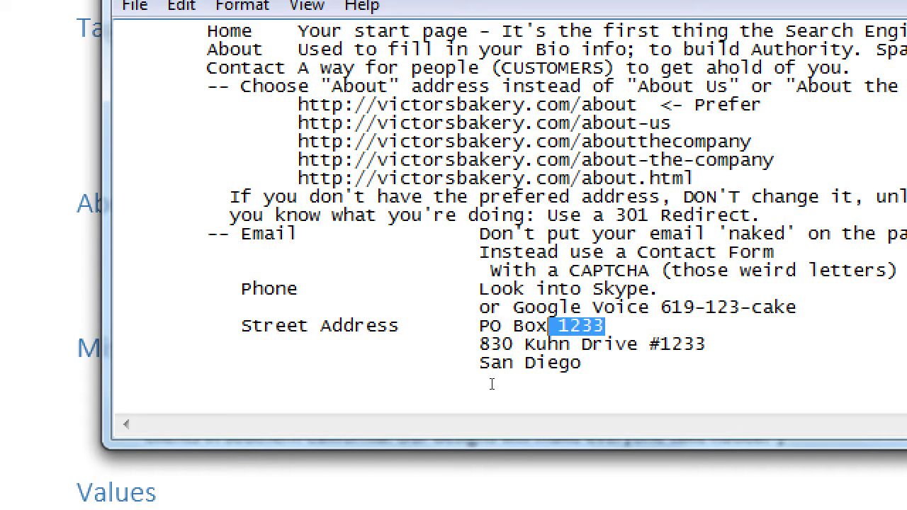
key(shift+Left)
key(Delete)
key(Delete)
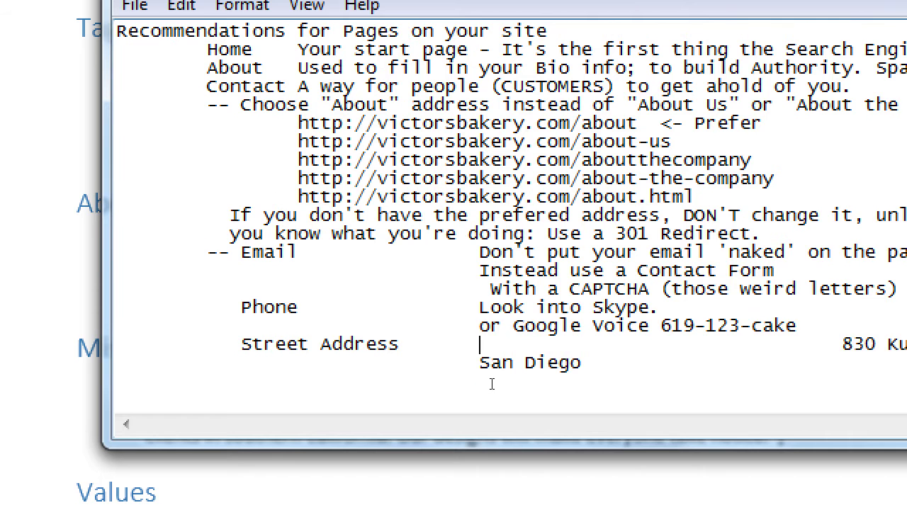
key(Delete)
key(Delete)
key(Delete)
key(Delete)
key(Delete)
key(Delete)
key(Tab)
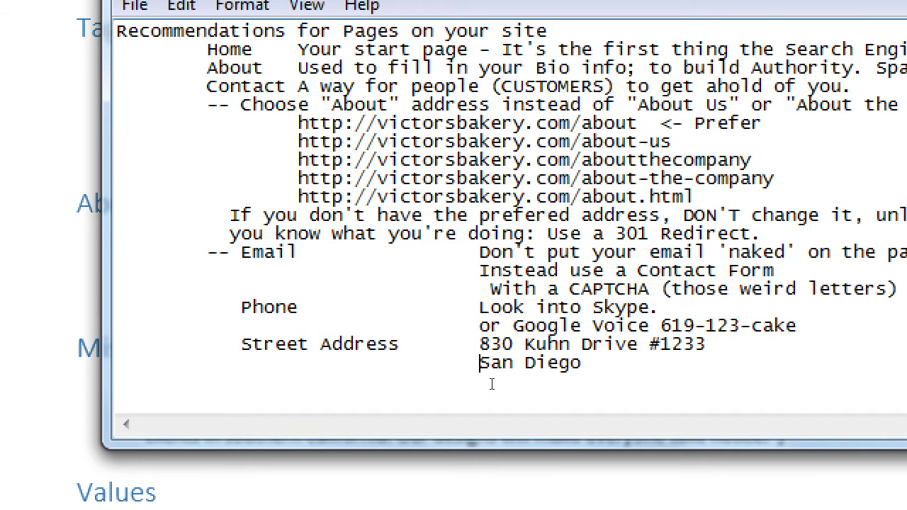
Step: Append the state ', CA' to the city line and start a new 'Social Media' item below
key(End)
text(, CA)
key(Return)
key(Tab)
text(Social M)
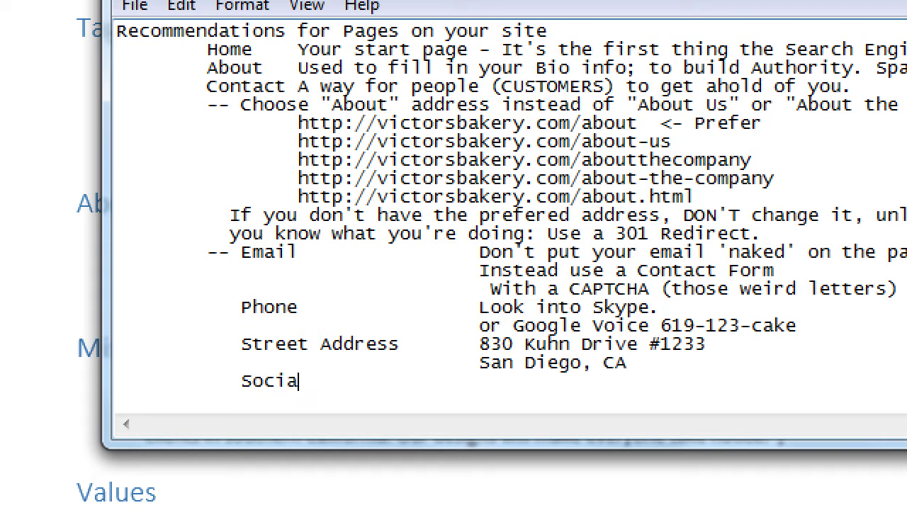
text(edia)
Step: Enter Tw, Fb, G+, Ig, Sn as the Social Media value and move Tw after Fb, Ig
key(Tab)
key(Tab)
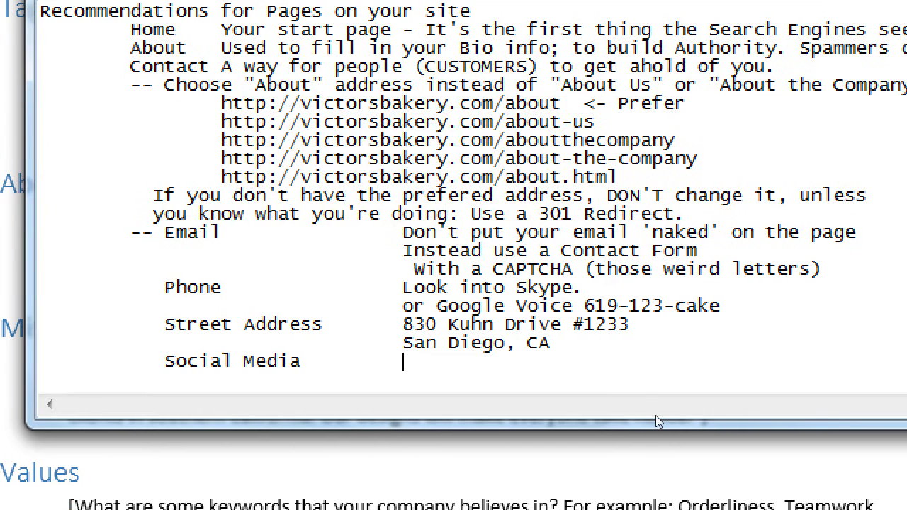
text(Tw, Fb, G+, Ig)
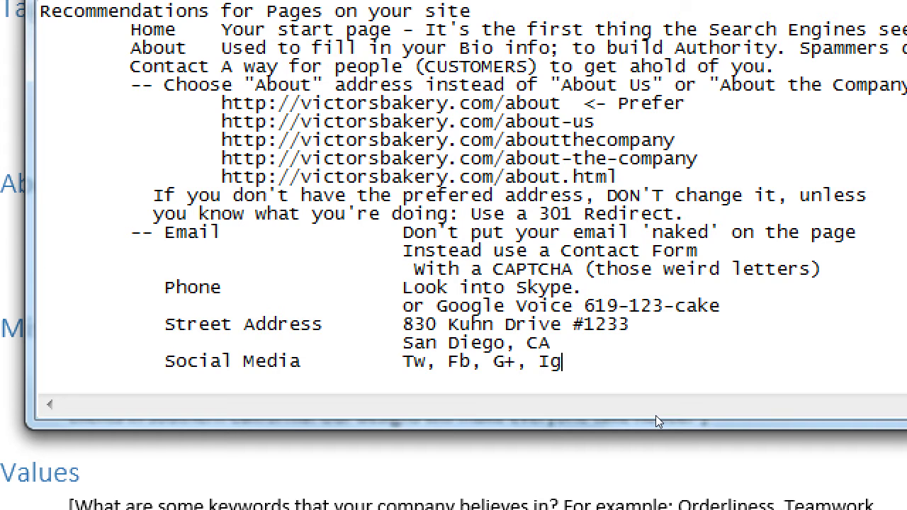
text(, S)
text(n,)
key(BackSpace)
key(BackSpace)
key(Left)
key(Left)
key(Left)
key(Left)
key(BackSpace)
key(BackSpace)
key(BackSpace)
key(BackSpace)
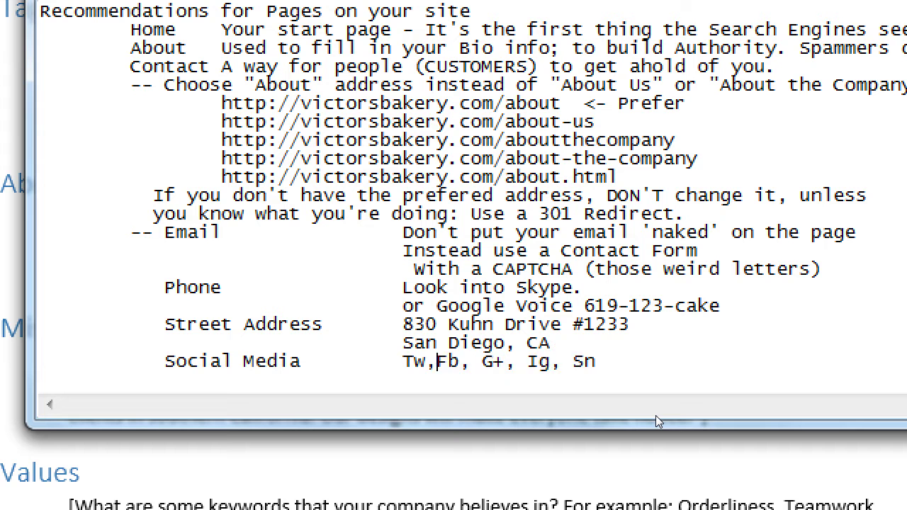
key(Right)
key(Right)
key(Right)
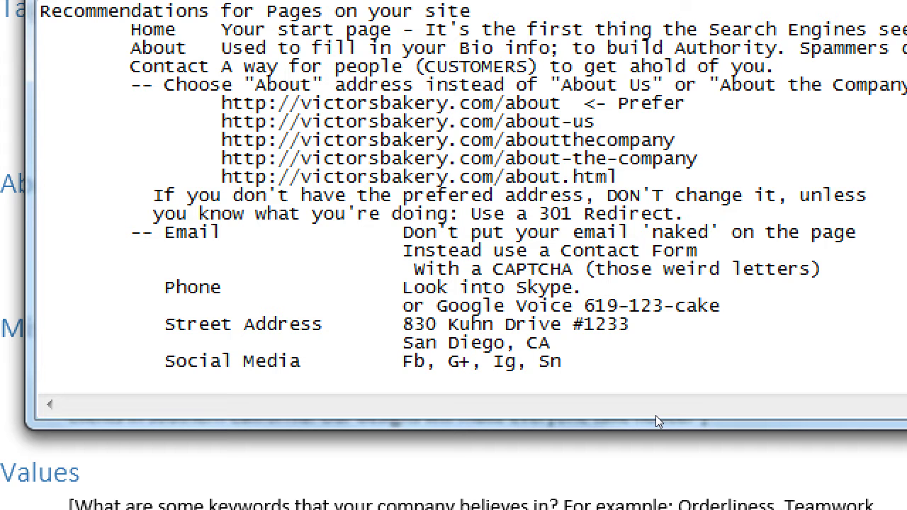
text(T)
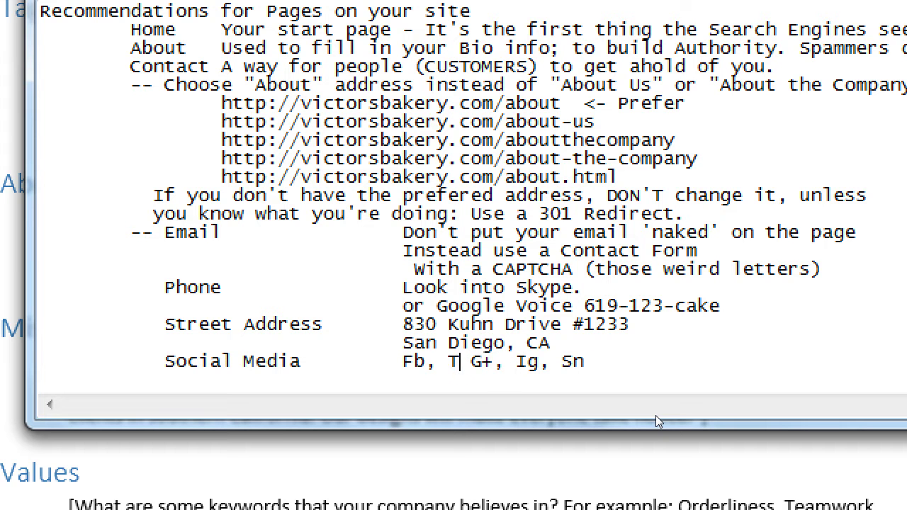
key(BackSpace)
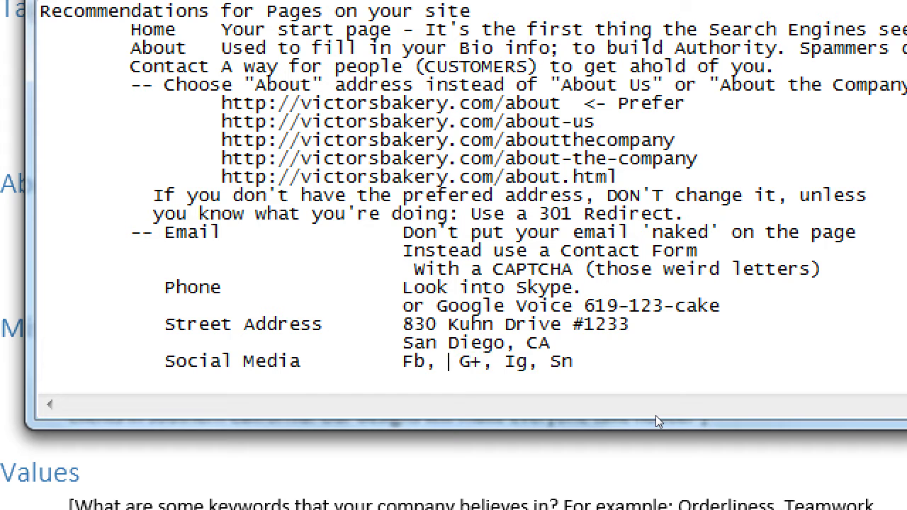
text(Ig, Tw)
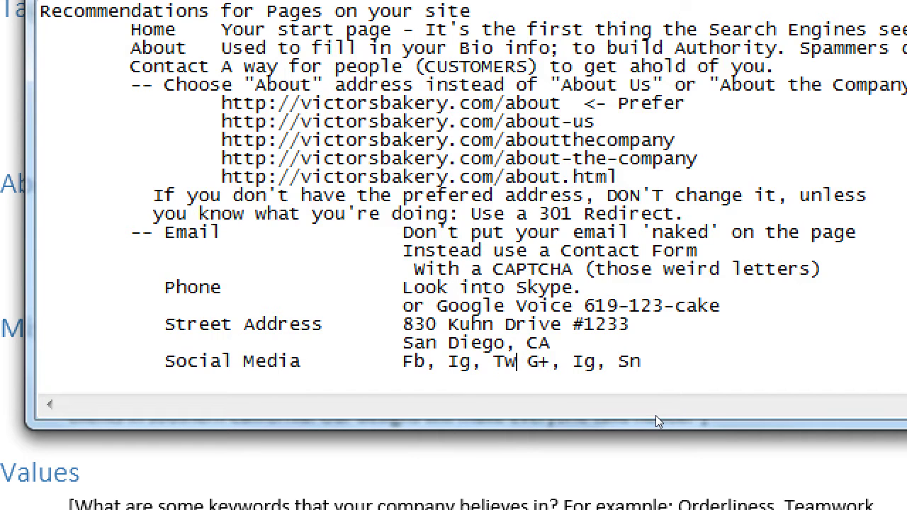
Step: Move Sn ahead of G+ and tidy the commas so the list reads Fb, Ig, Tw, Sn, G+
key(Right)
key(Right)
key(Left)
key(Left)
text(,)
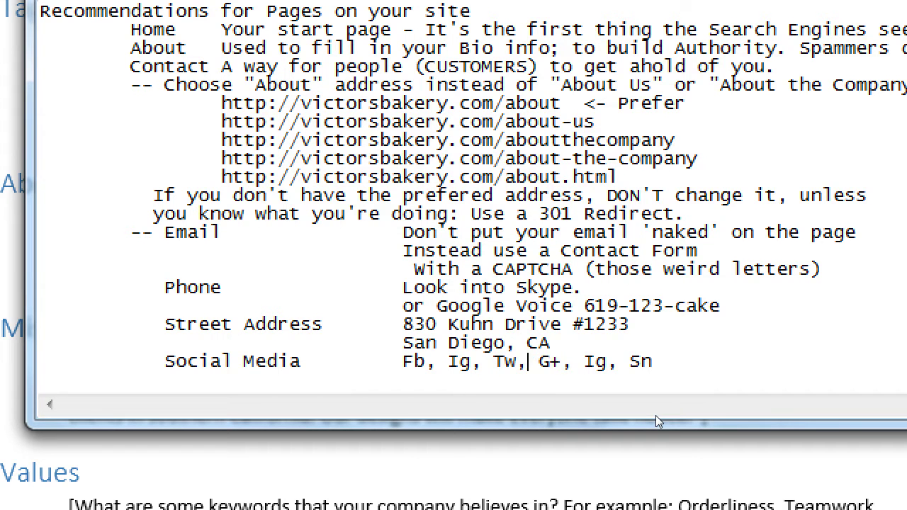
key(Right)
key(Right)
key(Right)
key(Delete)
key(Delete)
key(Delete)
key(Delete)
key(Delete)
key(shift+Right)
key(shift+Right)
key(shift+Right)
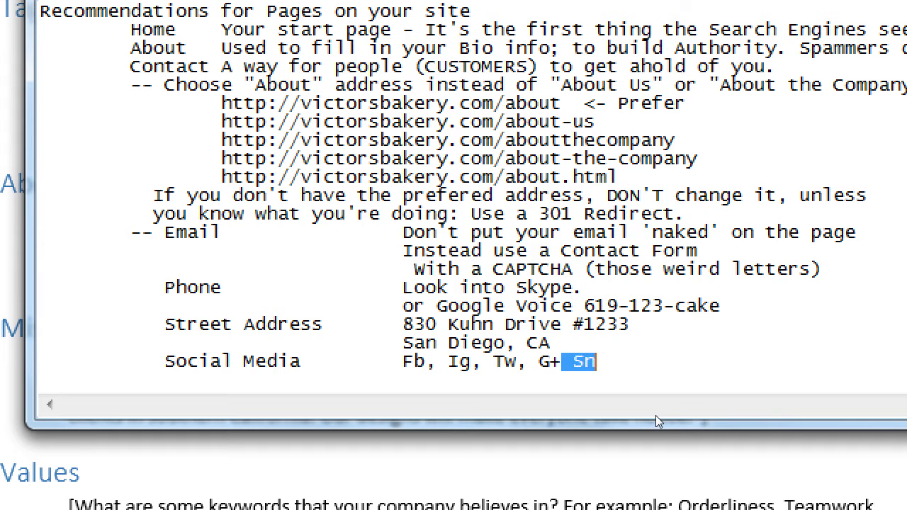
key(ctrl+x)
key(Left)
key(Left)
key(ctrl+v)
text(,)
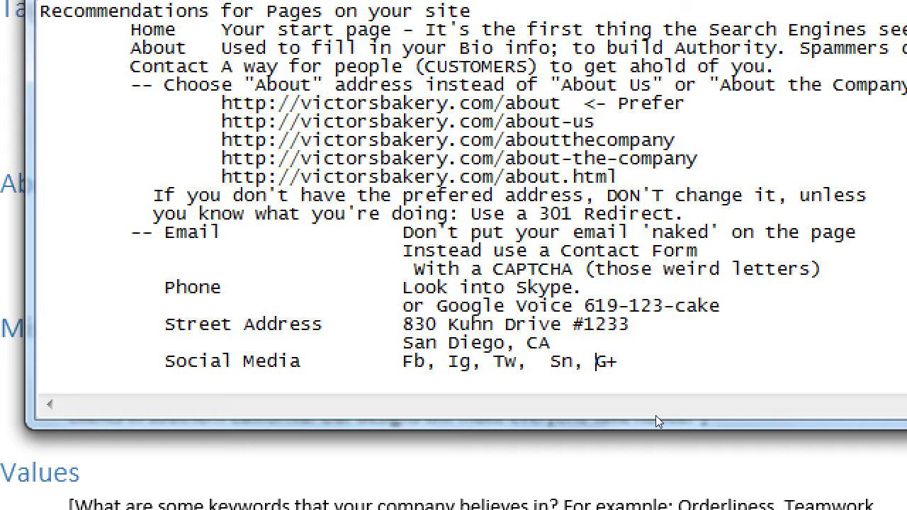
key(Left)
key(Left)
key(Left)
key(Left)
key(Left)
key(Right)
key(BackSpace)
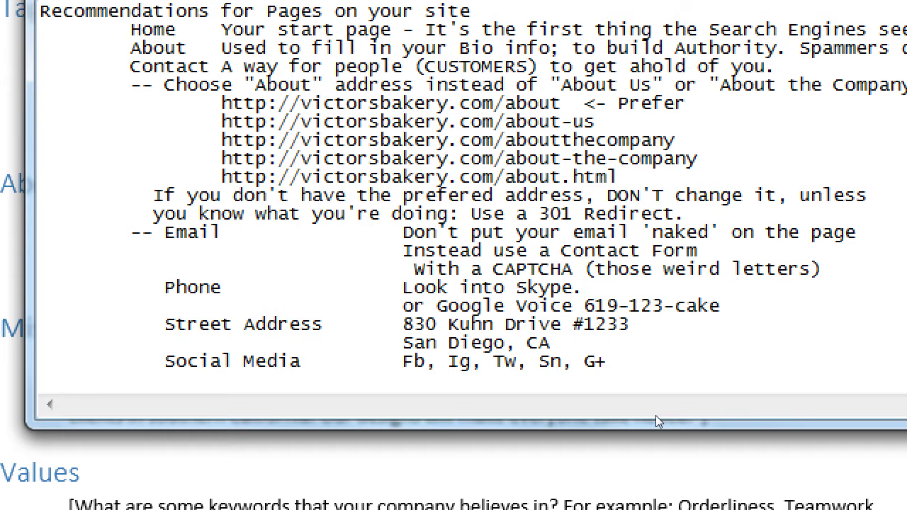
key(shift+Right)
key(shift+Right)
key(Right)
key(Right)
key(Right)
key(shift+Right)
key(shift+Right)
key(Right)
key(shift+Left)
key(shift+Left)
key(ctrl+shift+Left)
key(ctrl+shift+Left)
key(ctrl+shift+Left)
key(ctrl+shift+Left)
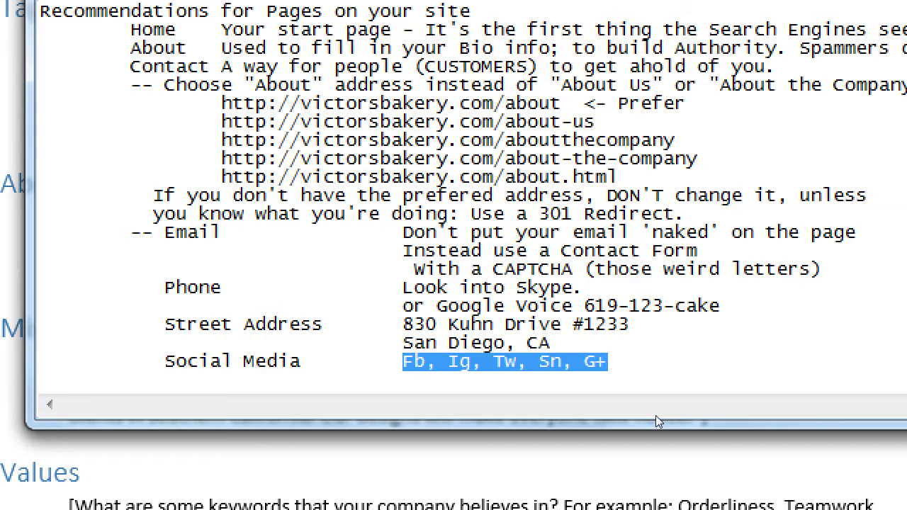
Step: Move the Notepad notes window up and to the right, then bring the Word company profile forward
key(ctrl+End)
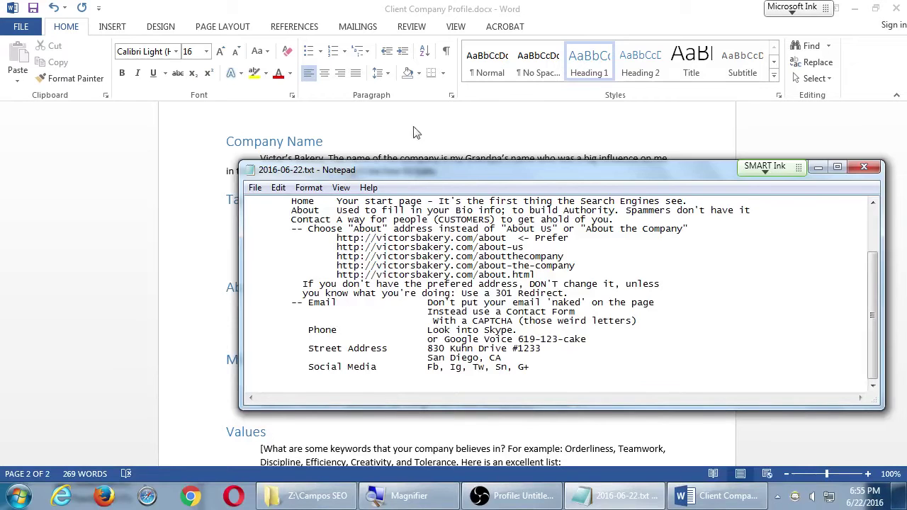
drag(403, 170, 615, 137)
click(315, 311)
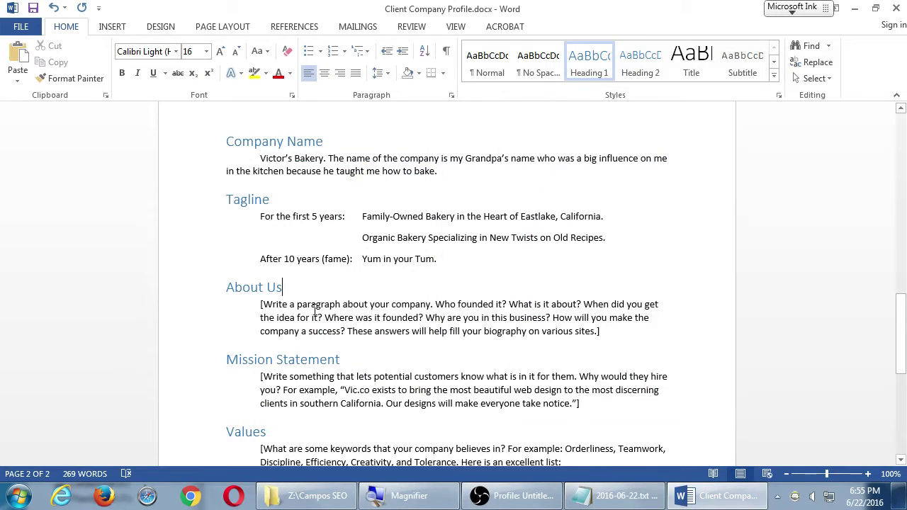
click(589, 487)
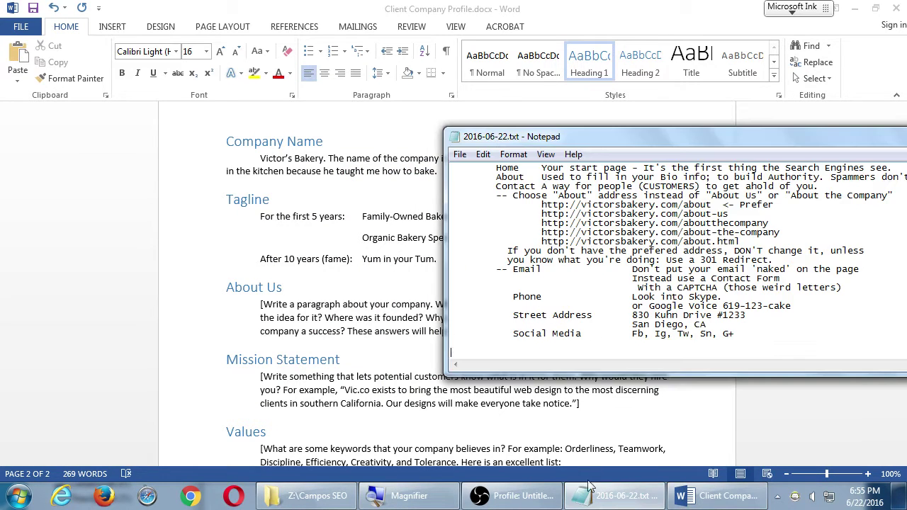
scroll(606, 260, up, 2)
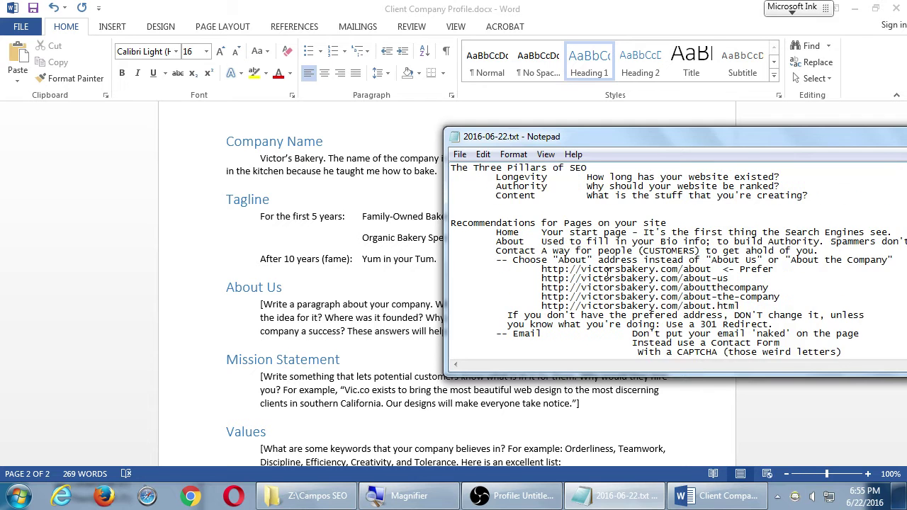
scroll(606, 262, down, 2)
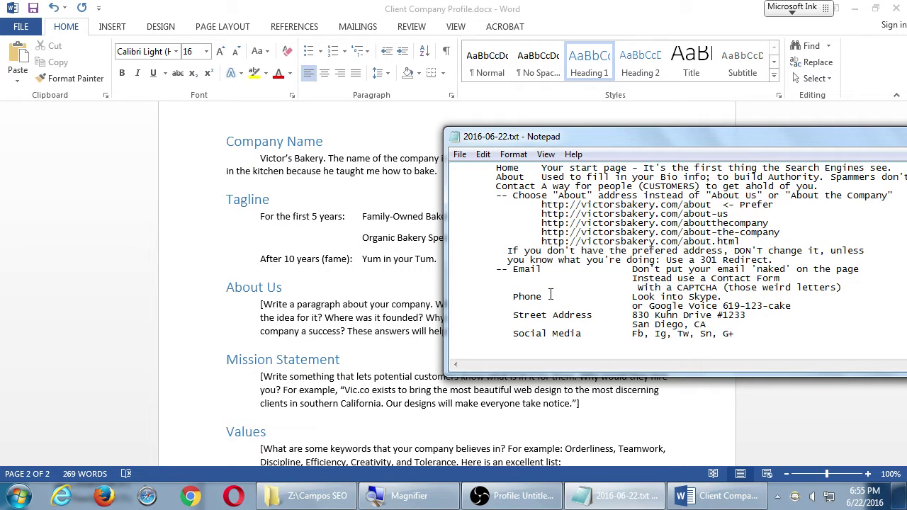
click(330, 285)
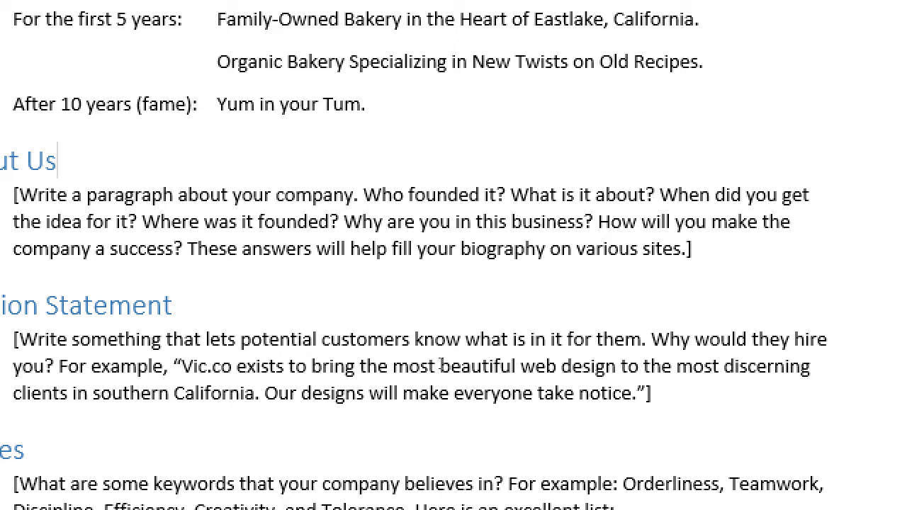
Step: Under Mission Statement, type the Victor's Bakery sentence ending 'to put the yum in your tum.' plus stray letters
key(Down)
key(Down)
key(Down)
key(Down)
key(End)
key(Return)
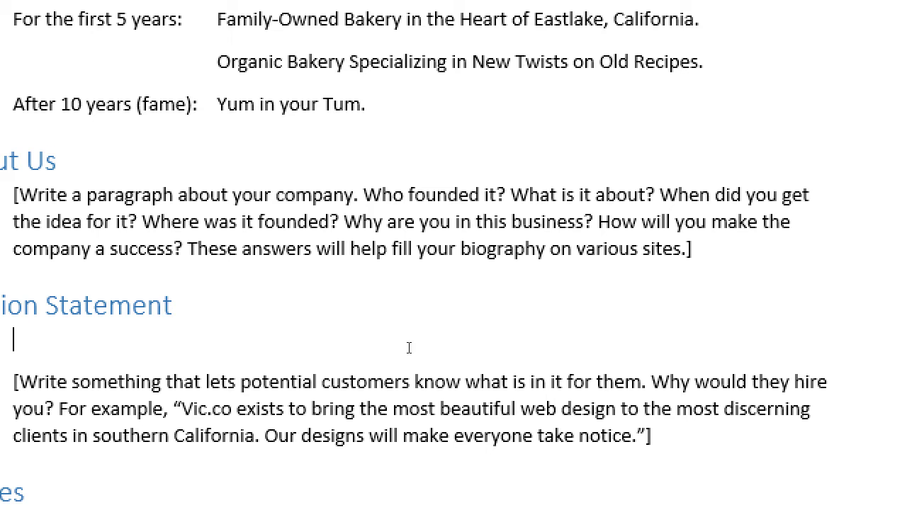
text(V)
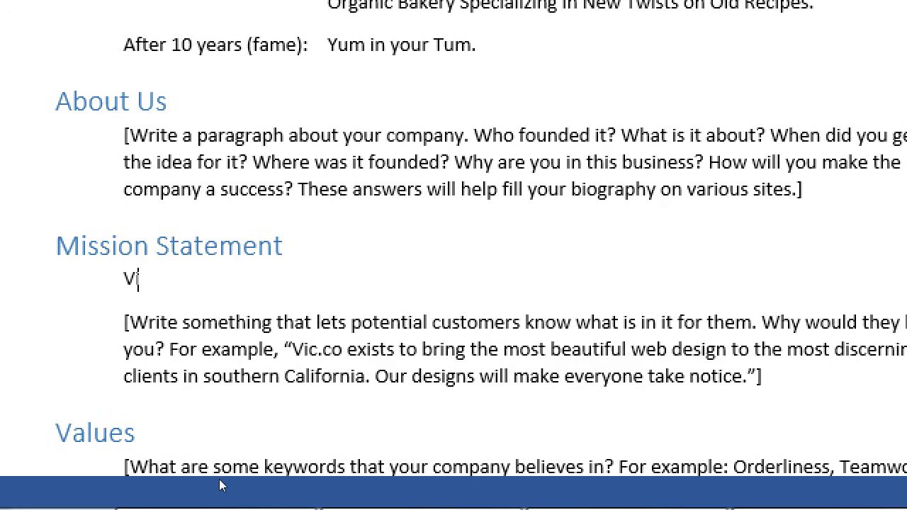
text(ictor's Bakery belie)
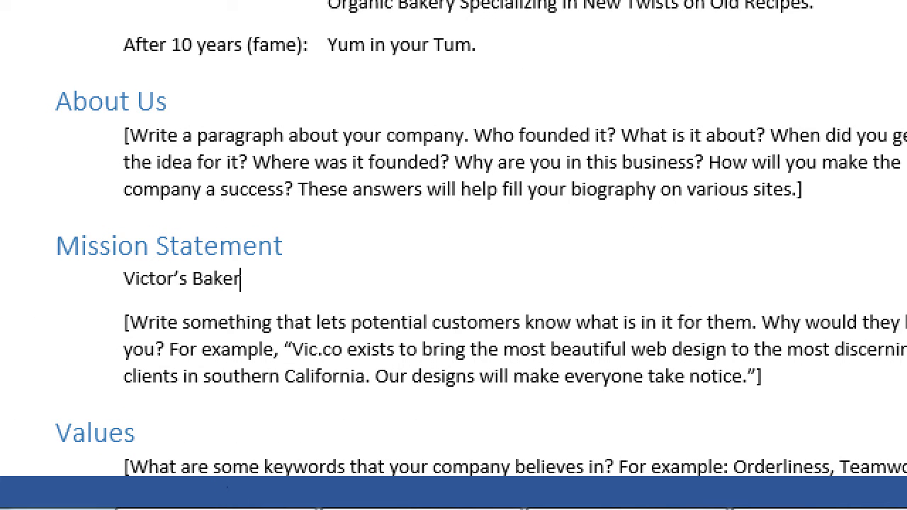
text(ves in using th)
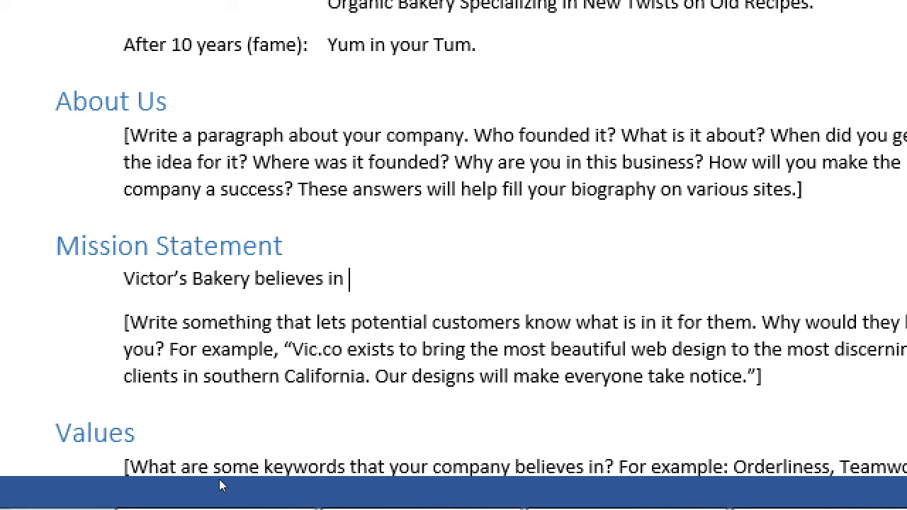
text(f)
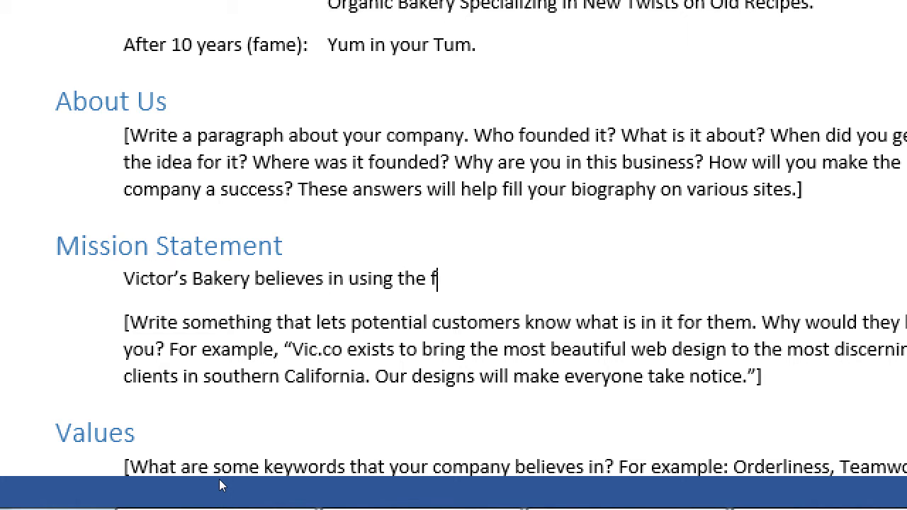
text(reshest authet)
key(BackSpace)
key(BackSpace)
key(BackSpace)
key(BackSpace)
key(BackSpace)
key(BackSpace)
key(BackSpace)
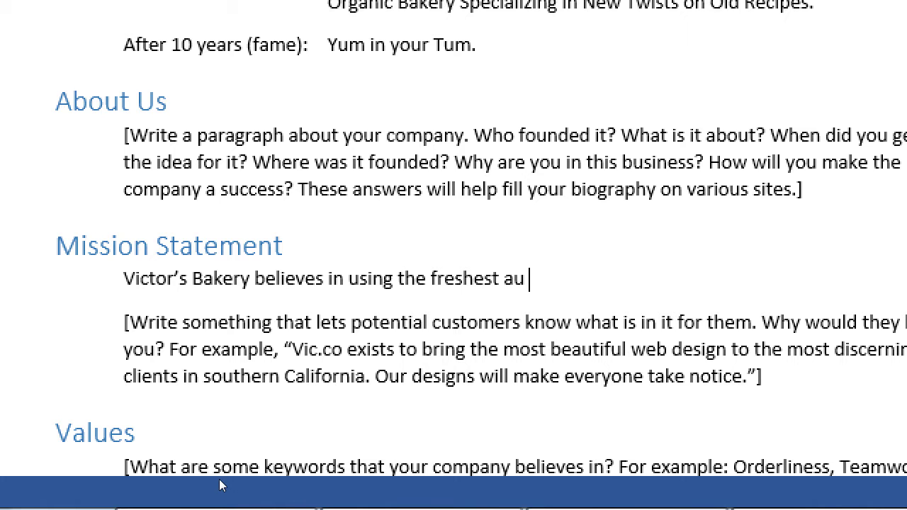
text(, a)
key(BackSpace)
key(BackSpace)
key(BackSpace)
text(and authentic)
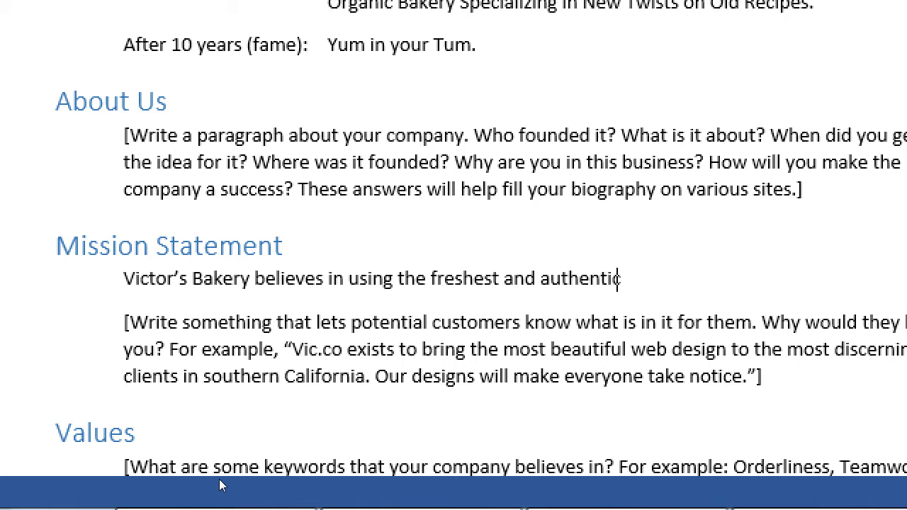
text( ingridient)
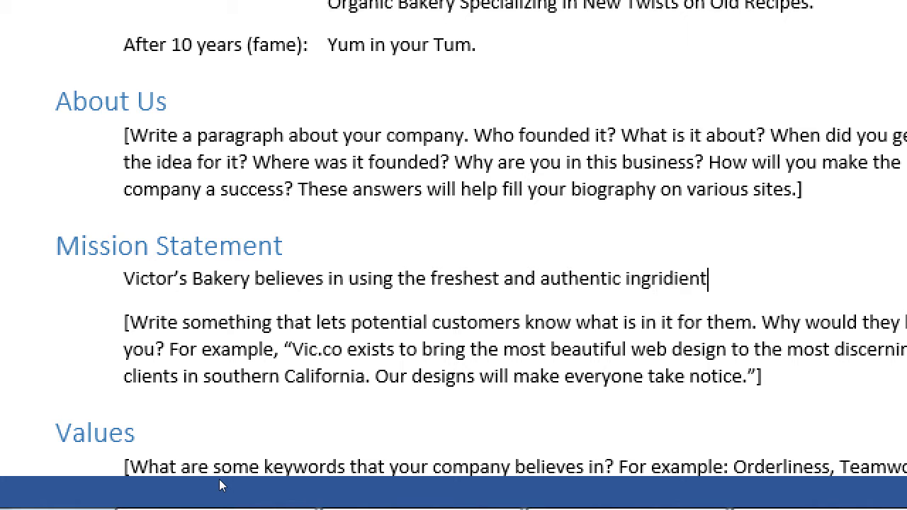
text(s to t)
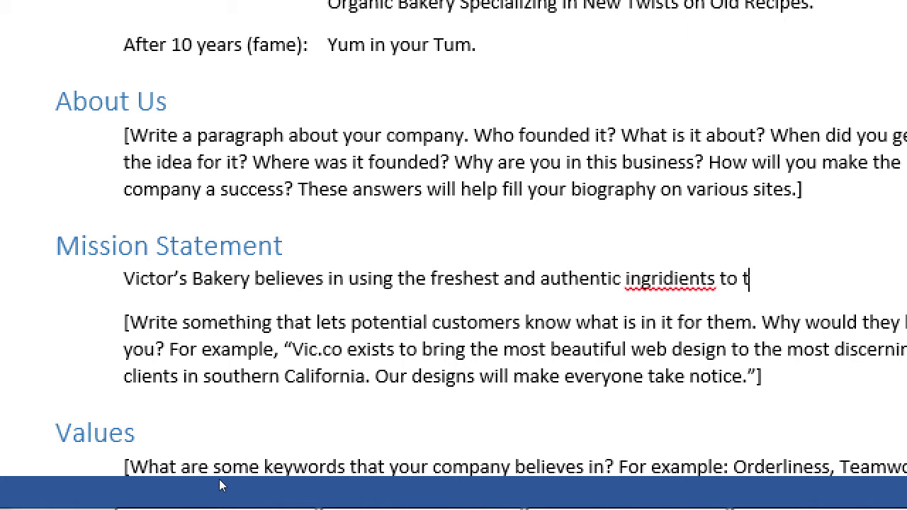
key(BackSpace)
text(put the yum in your tum. )
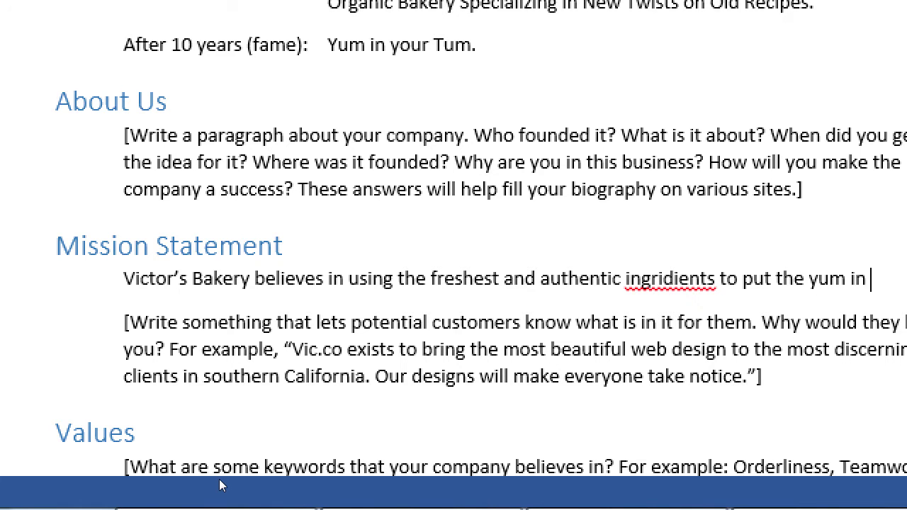
text(dkj fdkjdf kdfjkdfj)
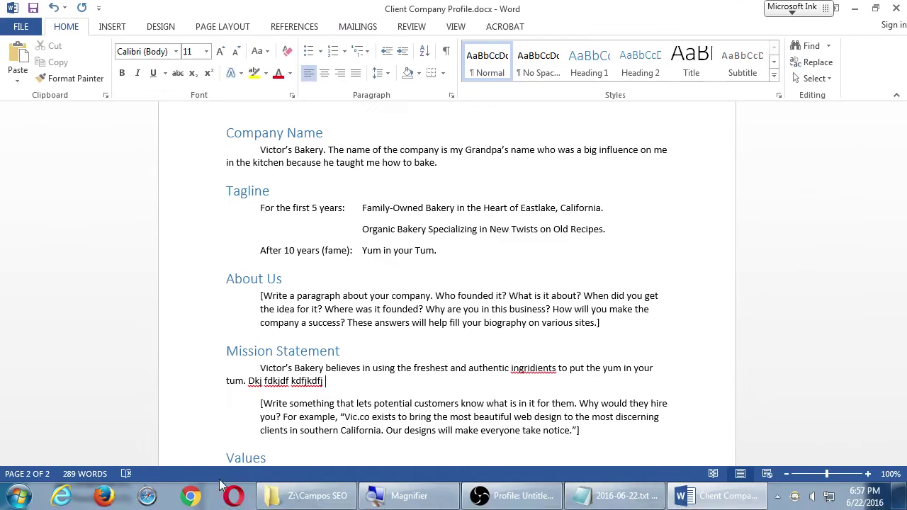
Step: Switch to Firefox and scroll the sdce.edu homepage down to its footer Mission section
click(106, 497)
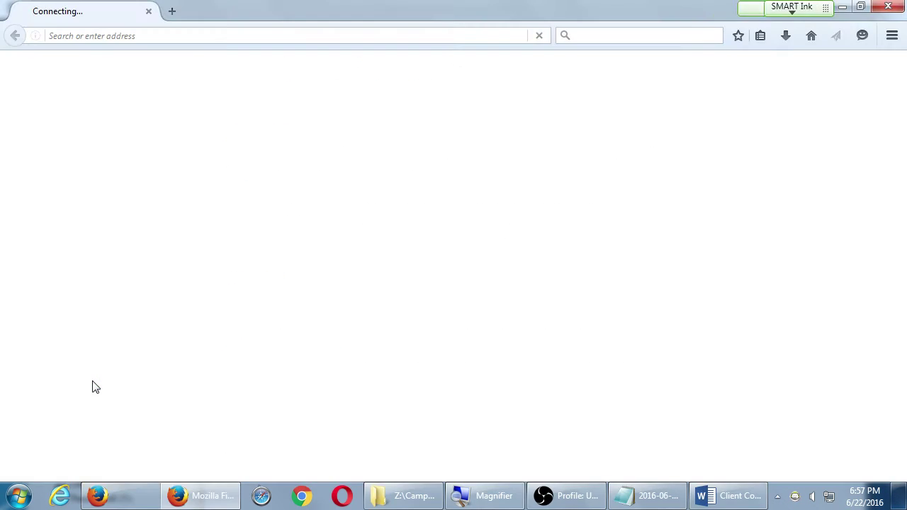
scroll(253, 292, down, 10)
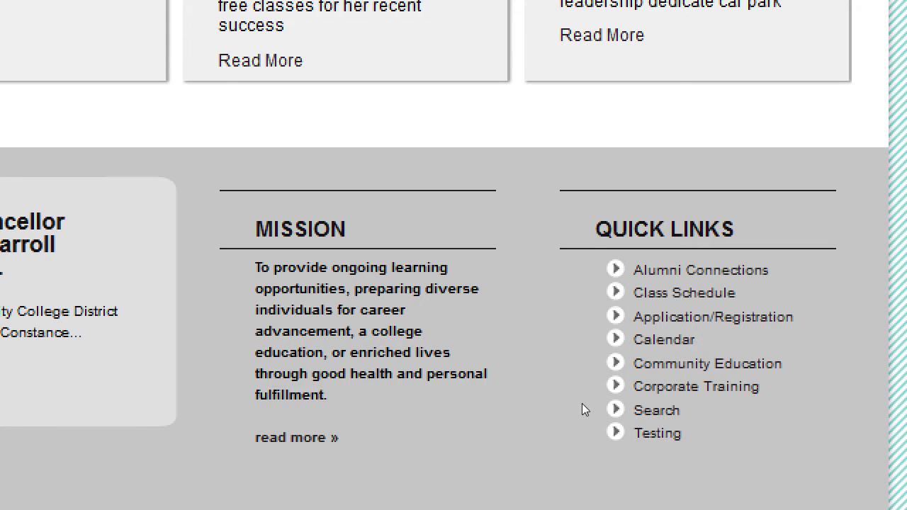
key(super+minus)
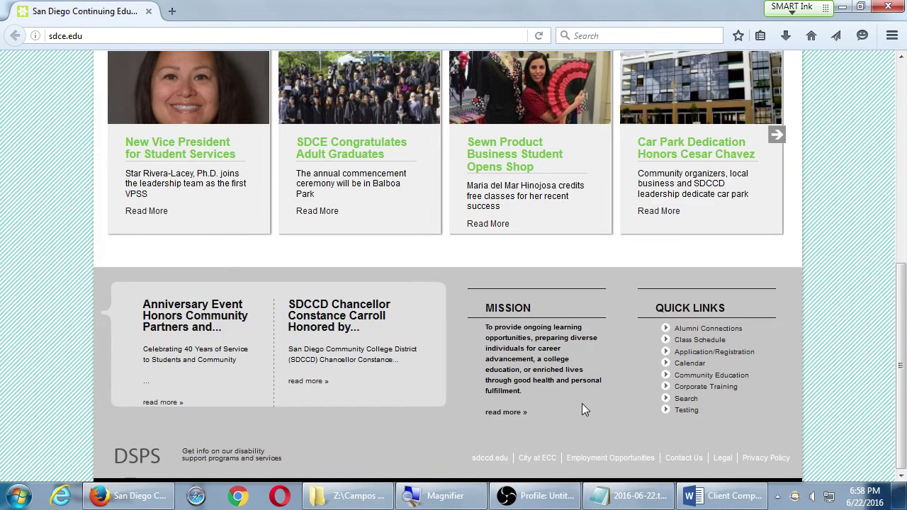
Step: Read through the sdce.edu Mission Statement page, highlighting passages, then return to the Word profile
click(516, 413)
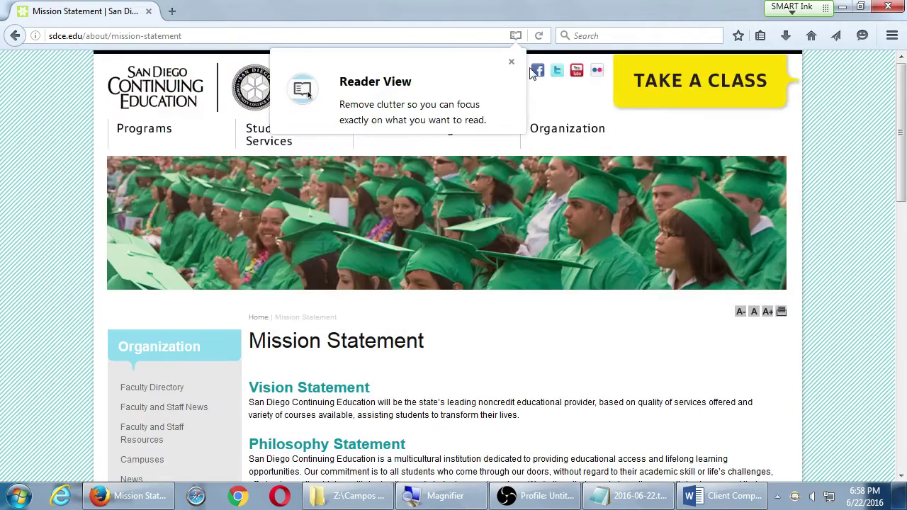
click(511, 62)
scroll(556, 289, down, 4)
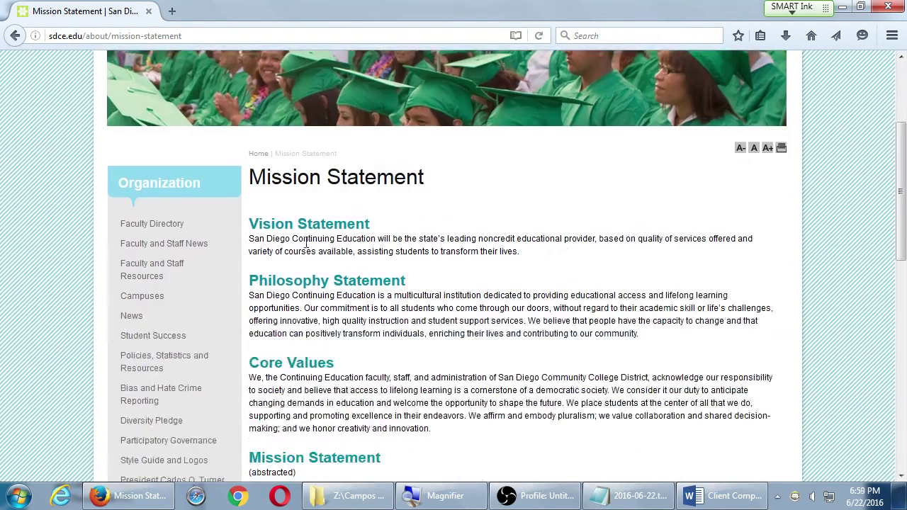
scroll(546, 318, down, 3)
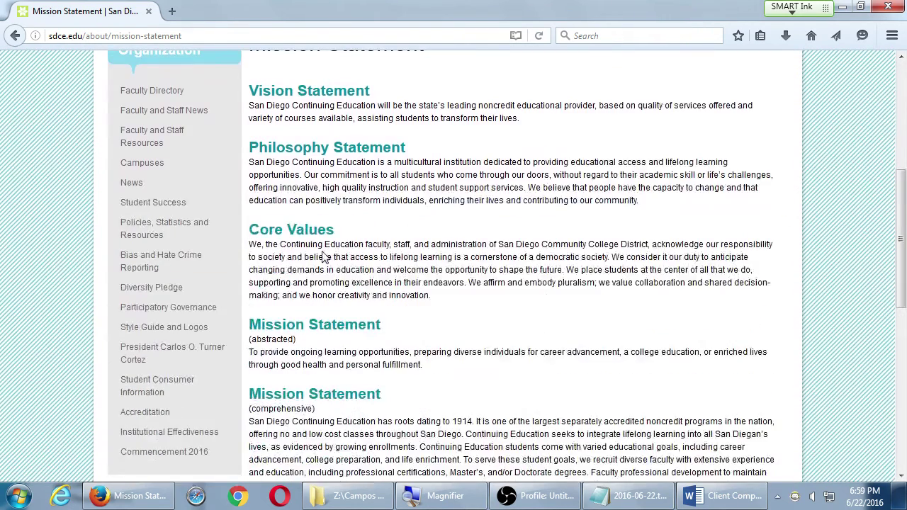
drag(323, 245, 367, 245)
scroll(347, 96, down, 5)
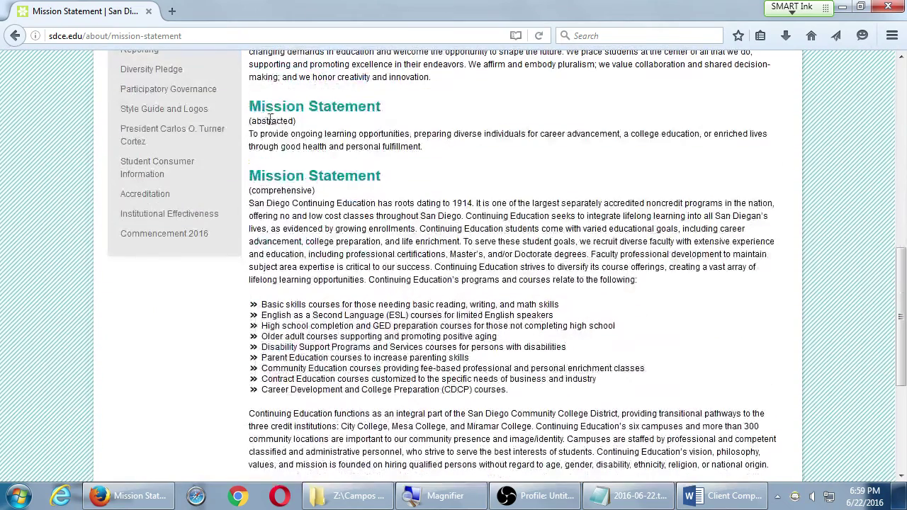
drag(269, 121, 332, 134)
scroll(356, 234, down, 1)
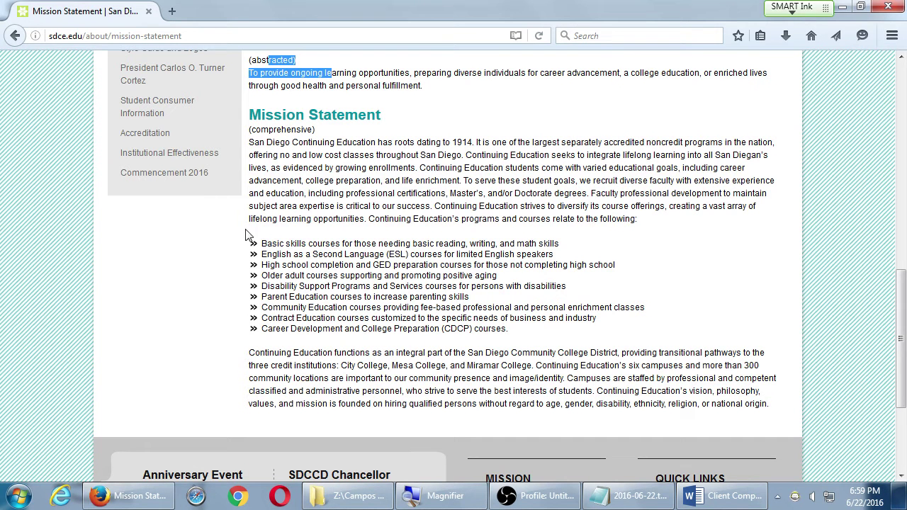
drag(249, 218, 281, 219)
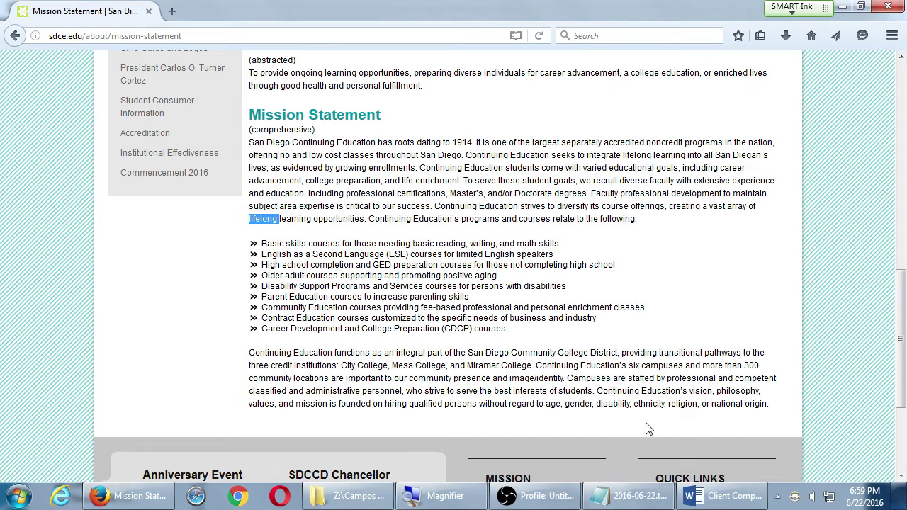
click(697, 498)
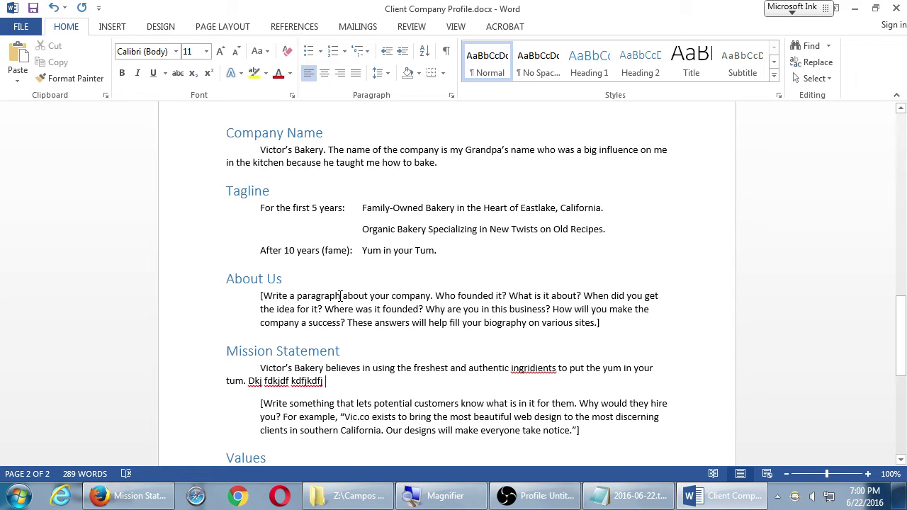
Step: Correct 'ingridients' to 'ingredients', delete the stray letters, and begin the sentence 'We are committed'
right_click(528, 368)
click(597, 260)
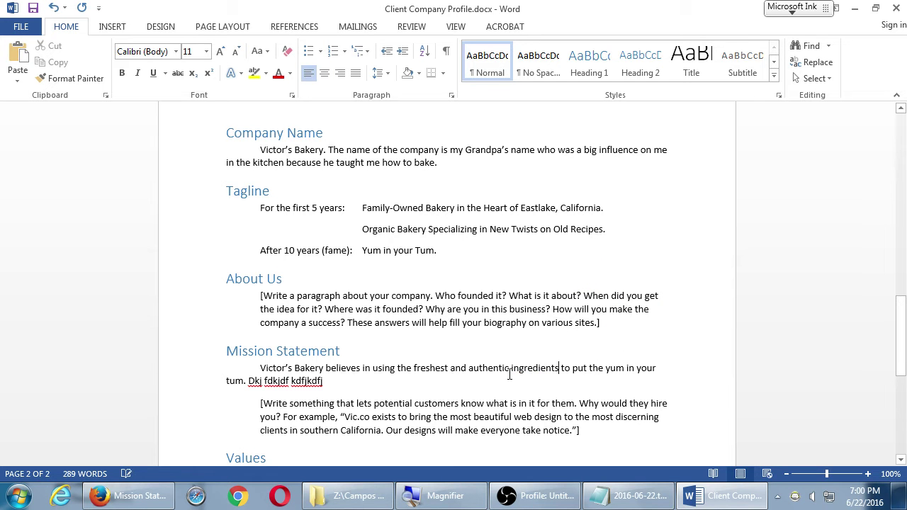
click(367, 386)
key(BackSpace)
key(BackSpace)
key(BackSpace)
key(BackSpace)
key(BackSpace)
key(BackSpace)
key(BackSpace)
key(BackSpace)
key(BackSpace)
key(BackSpace)
key(BackSpace)
key(BackSpace)
key(BackSpace)
key(BackSpace)
key(BackSpace)
key(BackSpace)
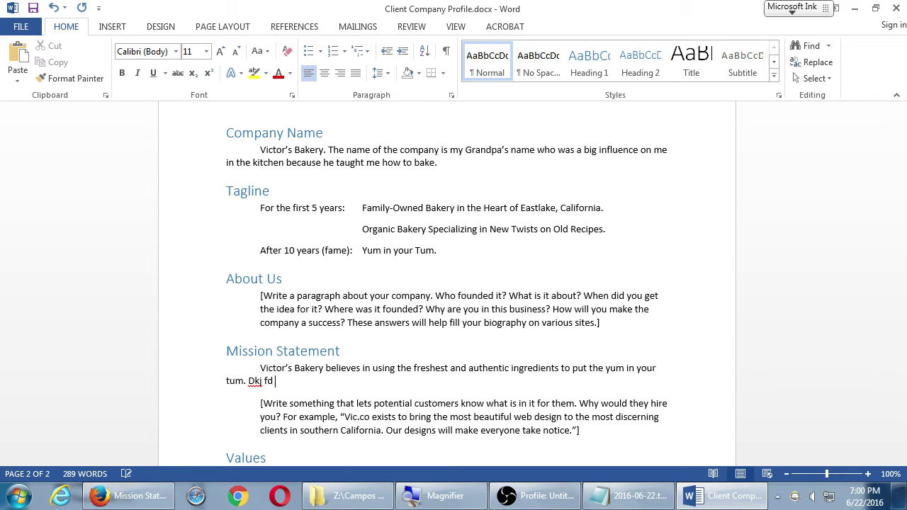
key(BackSpace)
key(BackSpace)
key(BackSpace)
text(We are t)
text(comed)
key(BackSpace)
key(BackSpace)
key(BackSpace)
key(BackSpace)
key(BackSpace)
key(BackSpace)
text(committed)
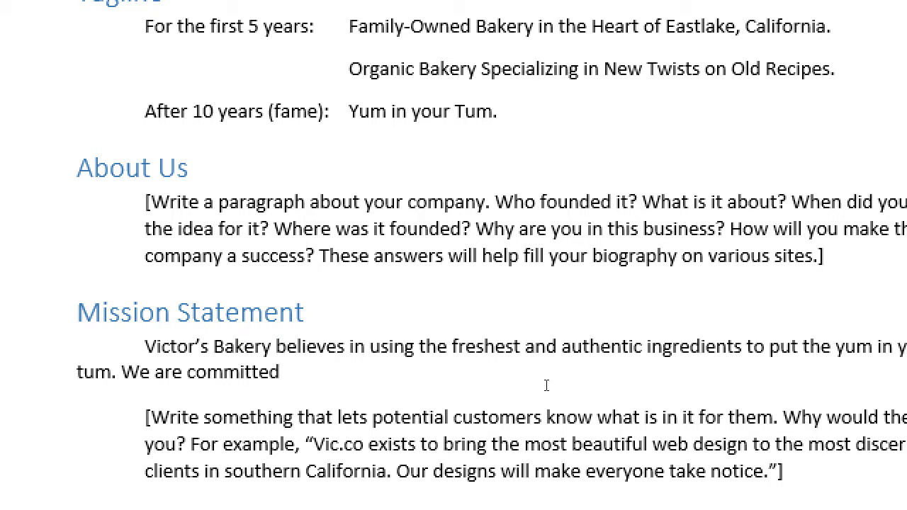
Step: Complete the sentence with 'to baking the best for your and family.' and clear an accidental selection
text(to baking)
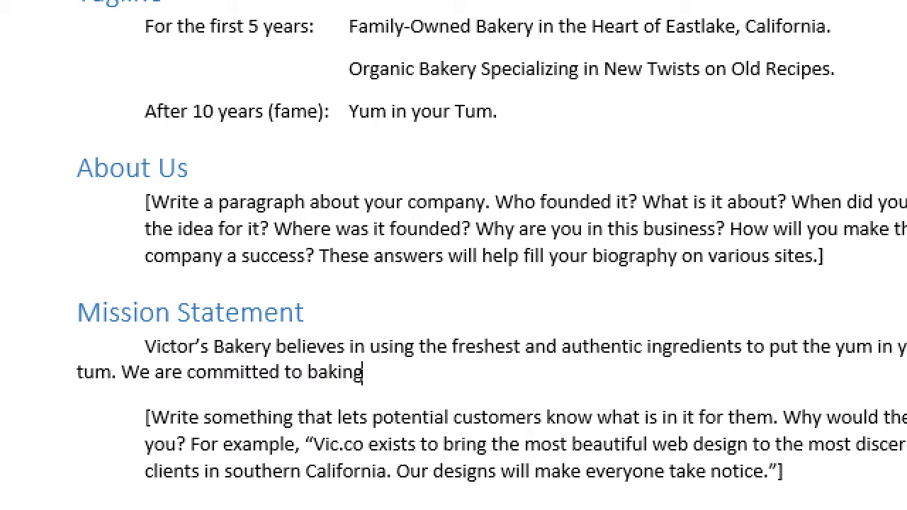
text( the best for your a)
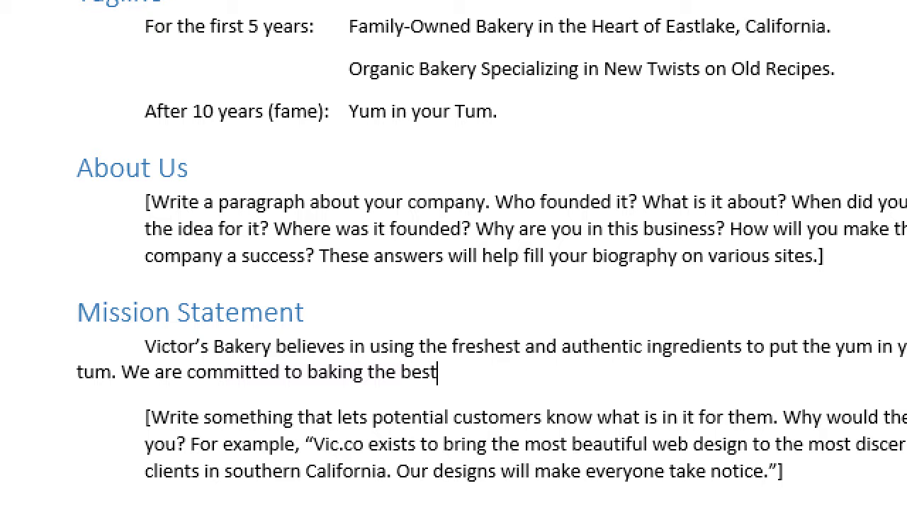
text(nd family.)
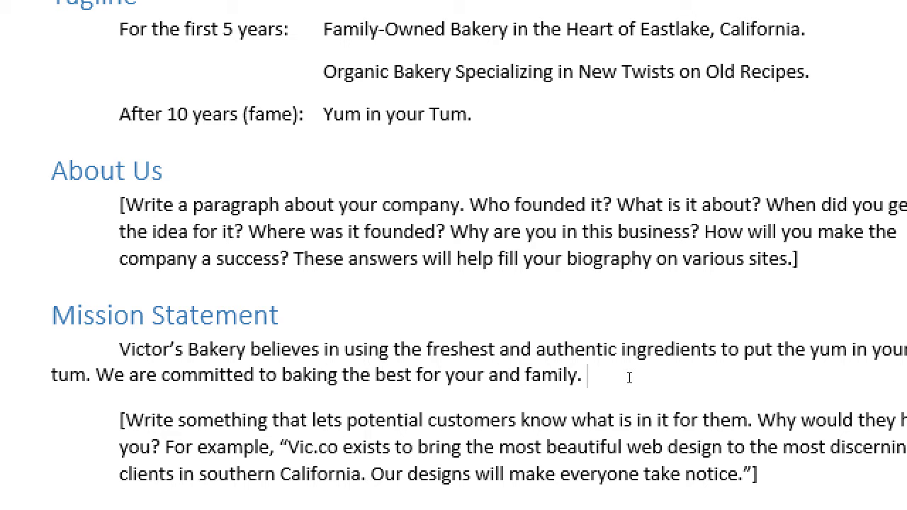
key(super+minus)
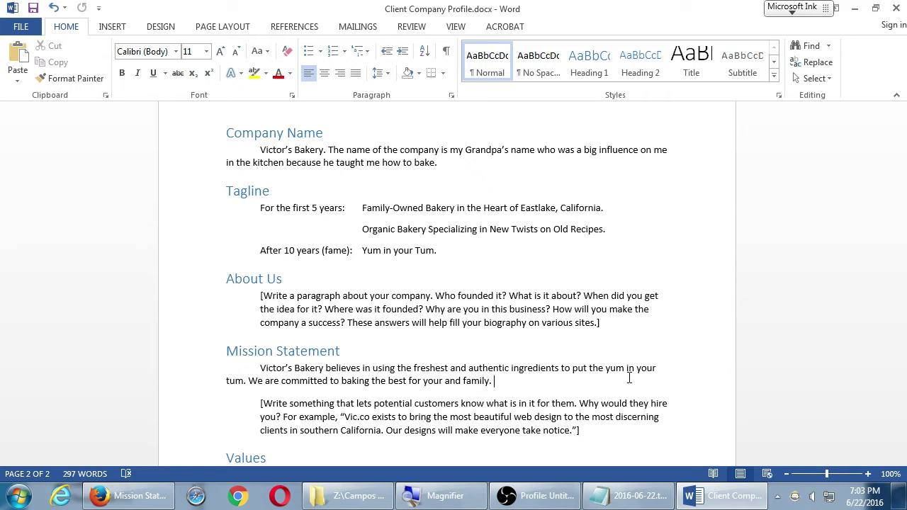
drag(277, 351, 413, 368)
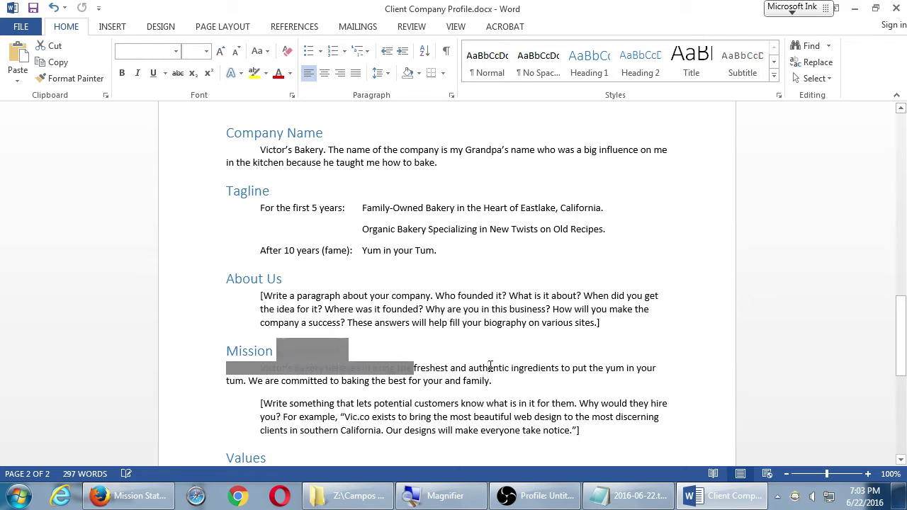
click(506, 369)
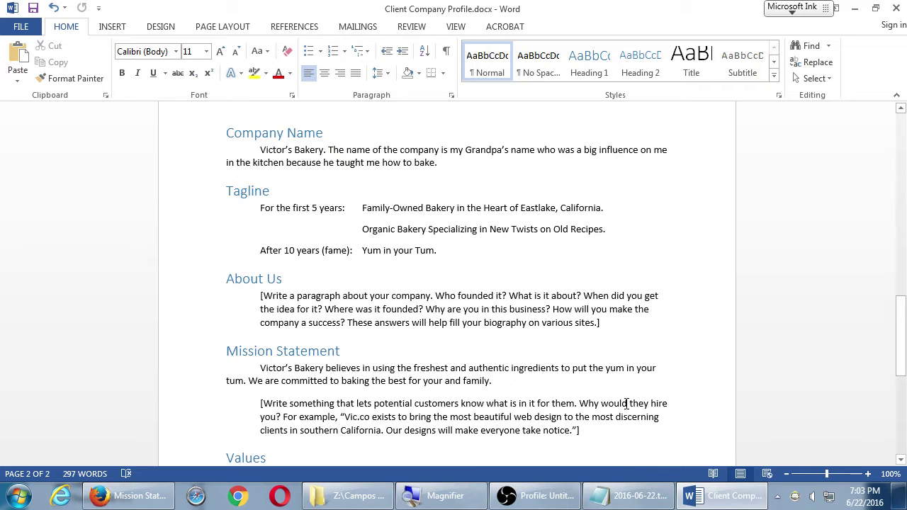
Step: Delete the bracketed instruction paragraph below the Victor's Bakery mission text
scroll(626, 403, down, 2)
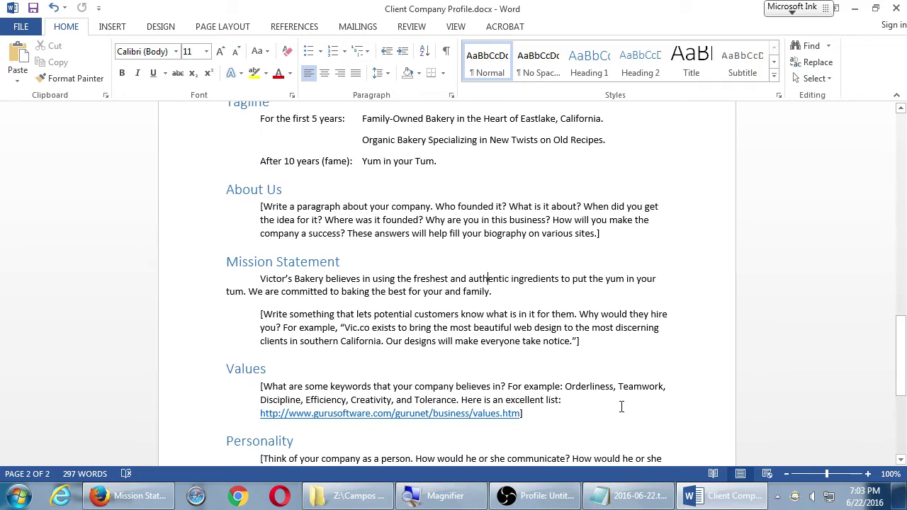
click(601, 347)
shift+click(211, 309)
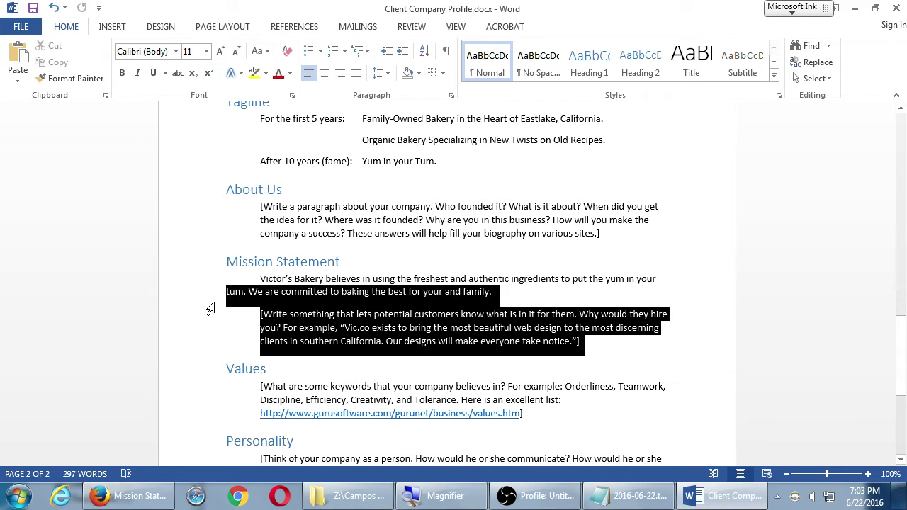
shift+click(252, 320)
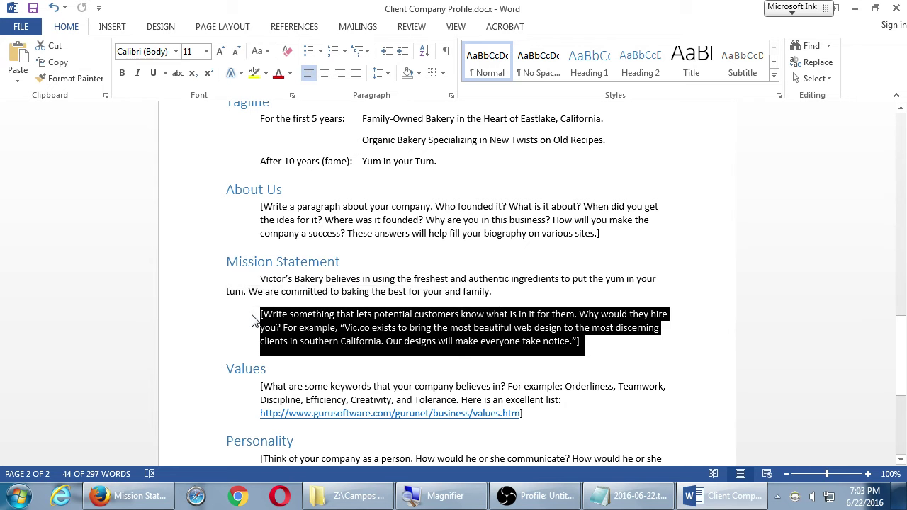
key(Delete)
scroll(441, 391, down, 1)
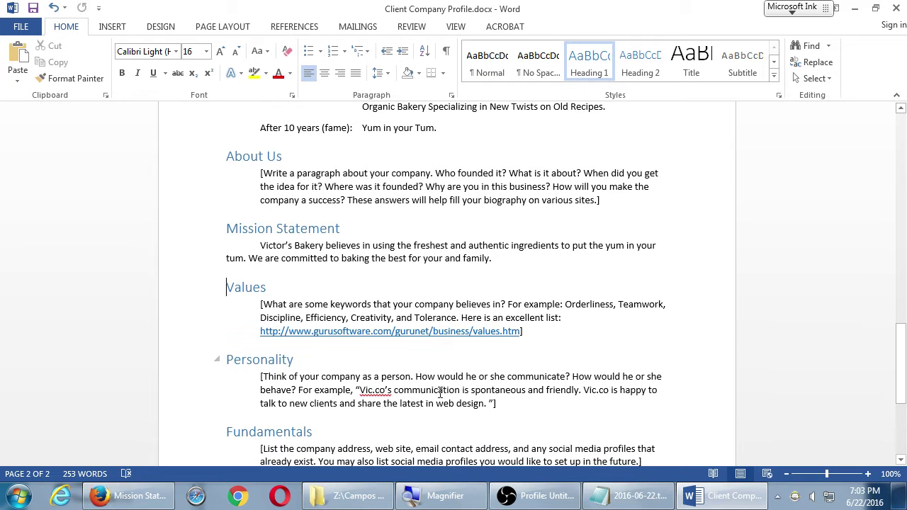
scroll(512, 353, down, 1)
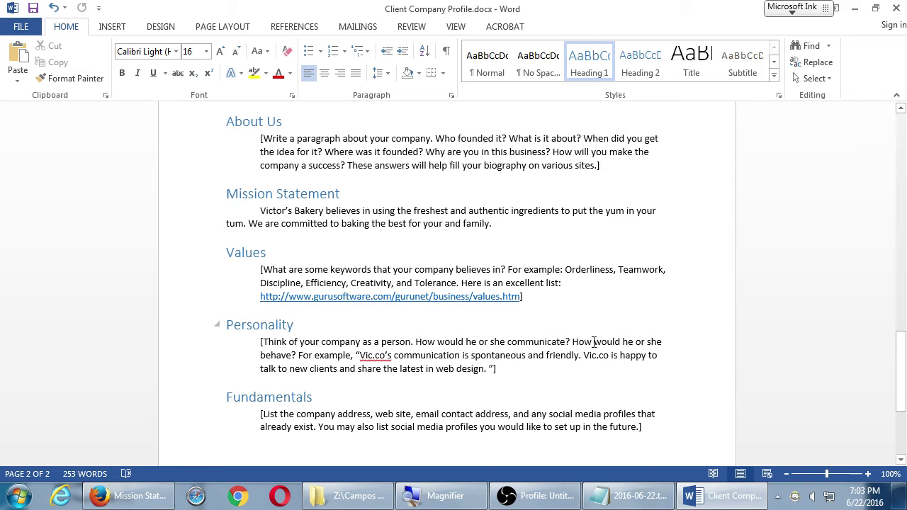
key(super+plus)
click(437, 297)
Step: Follow the Values hyperlink to the Guru Software site in Chrome and scroll through the page
ctrl+click(438, 295)
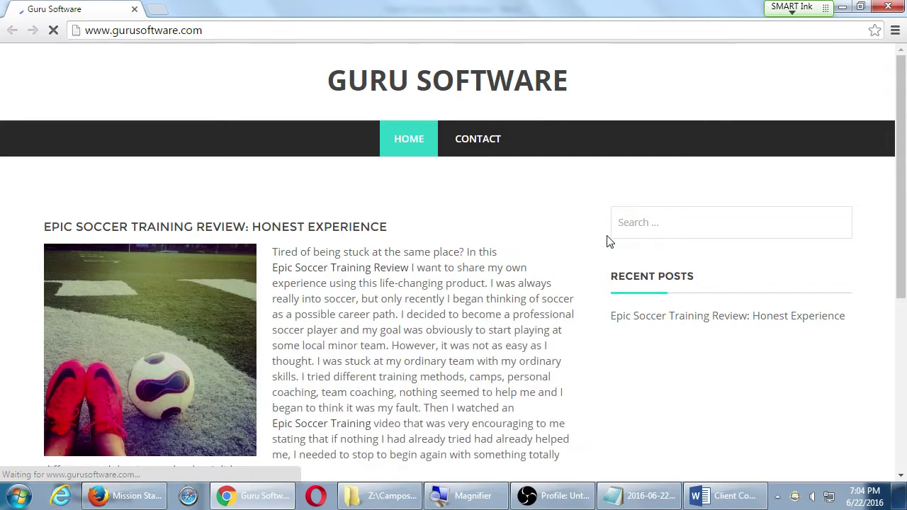
scroll(530, 263, down, 4)
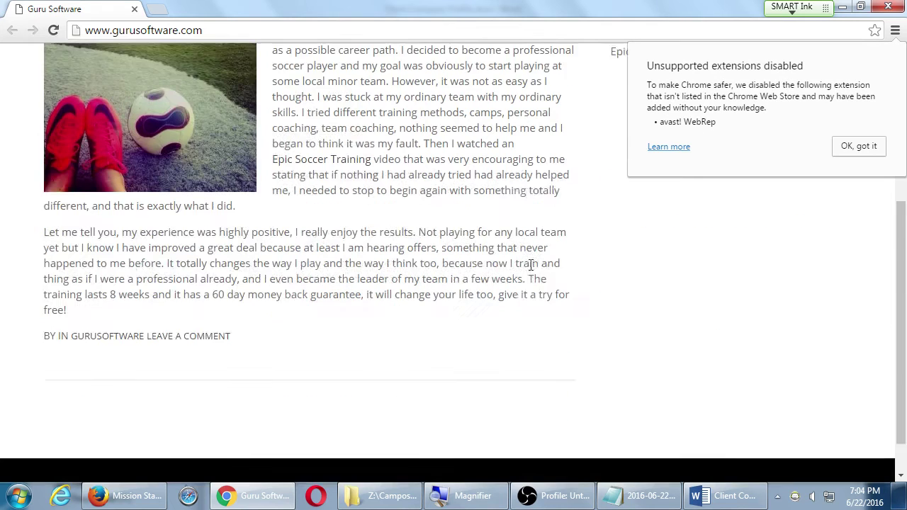
scroll(526, 263, up, 4)
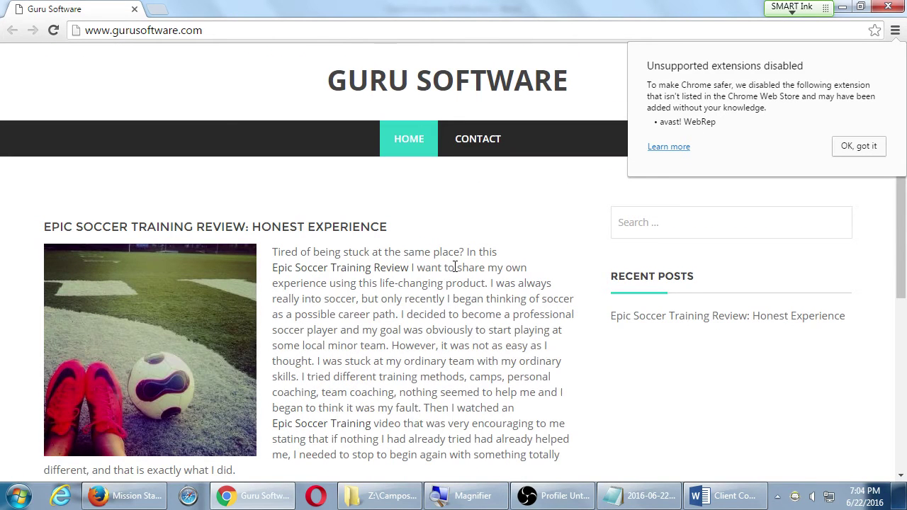
scroll(456, 264, down, 5)
scroll(456, 262, up, 5)
Step: Copy the values.htm address from the Word profile, load it in Chrome's address bar, and open a new tab
click(717, 496)
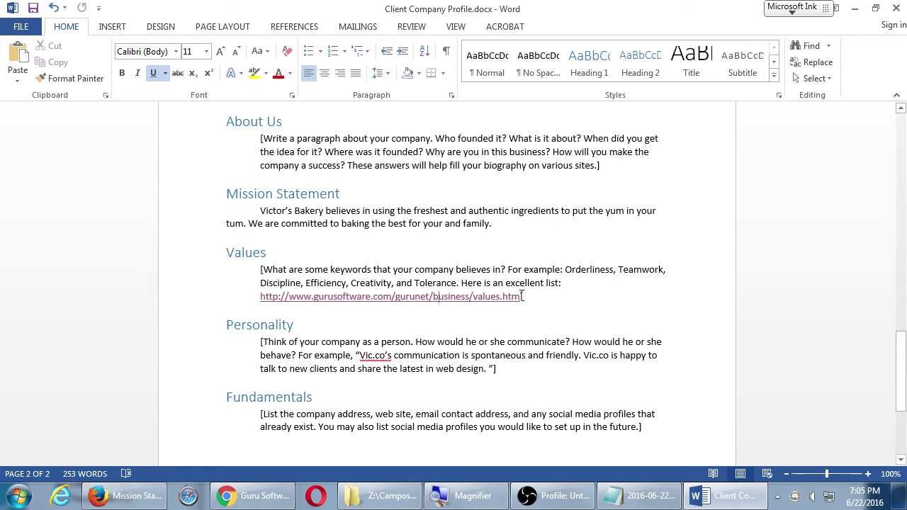
drag(522, 297, 261, 301)
key(ctrl+c)
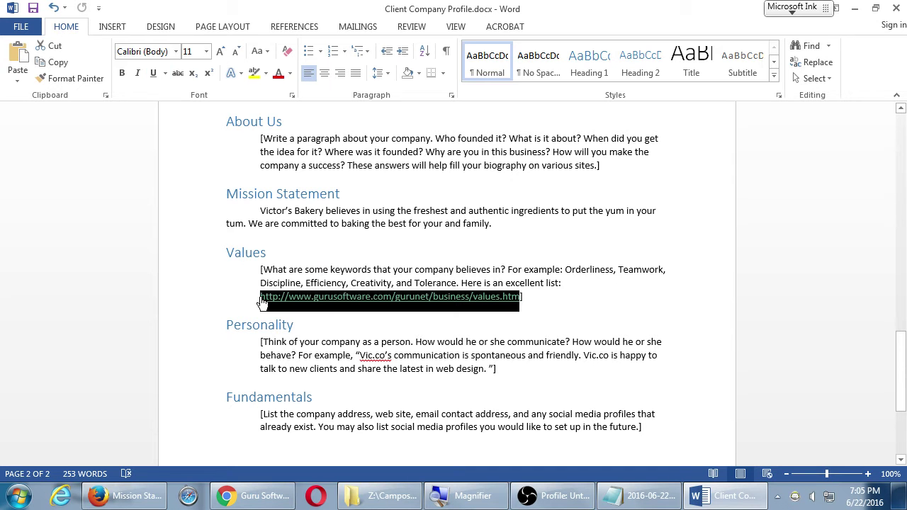
key(alt+Tab)
click(291, 31)
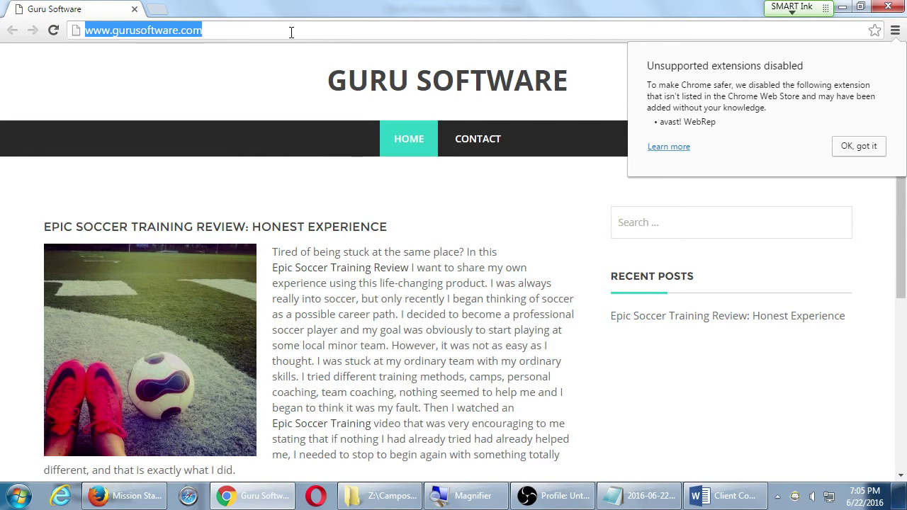
key(ctrl+v)
key(Return)
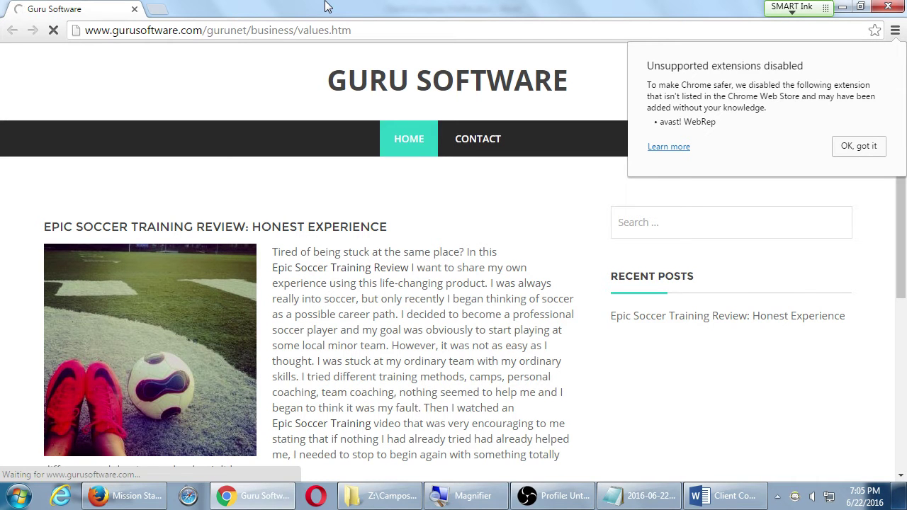
key(ctrl+t)
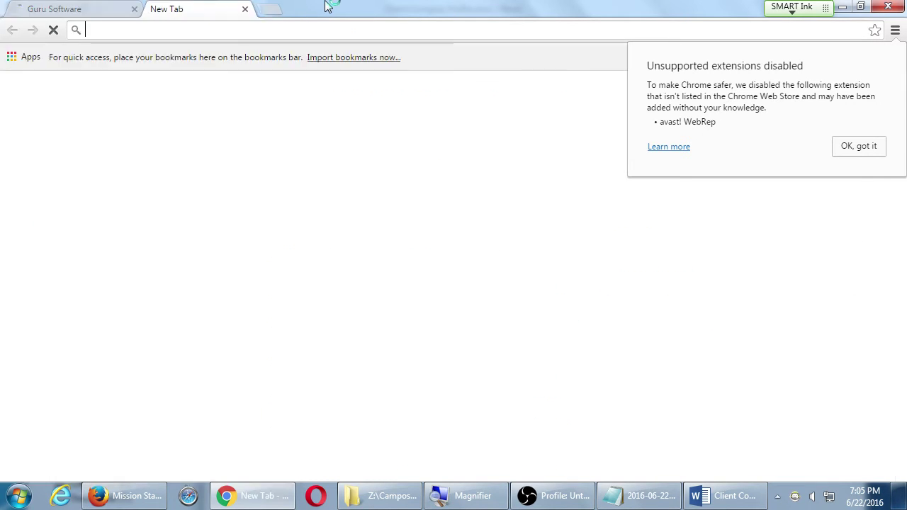
Step: Search Google for 'business values list', dismiss the extensions notice, and select the query text
text(bsu)
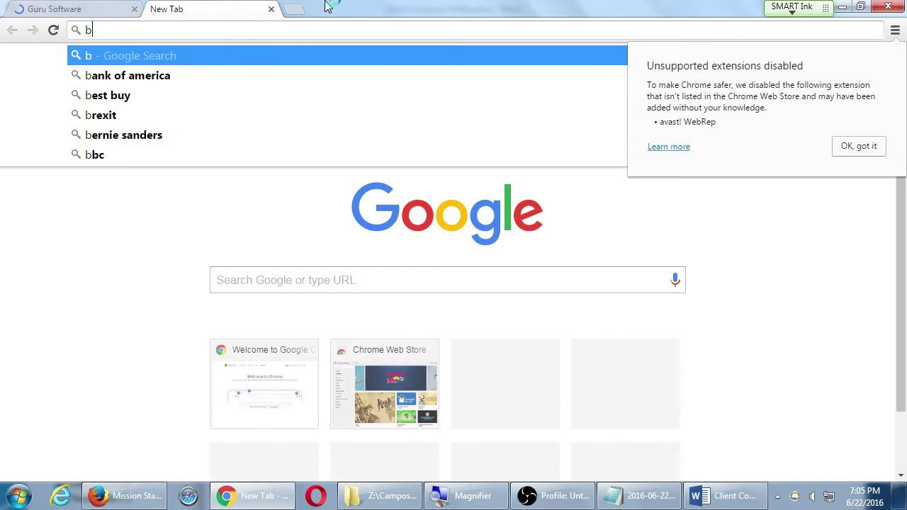
key(BackSpace)
key(BackSpace)
text(usiness values)
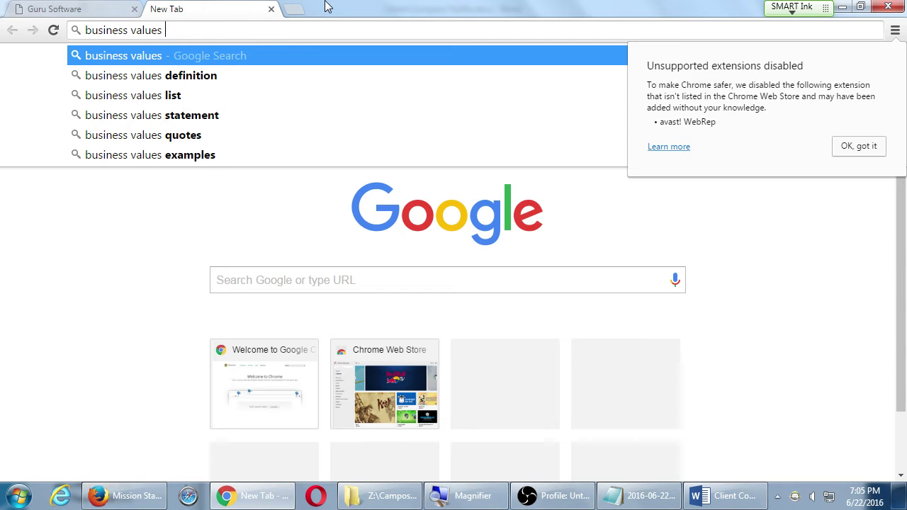
key(Down)
key(Down)
key(Return)
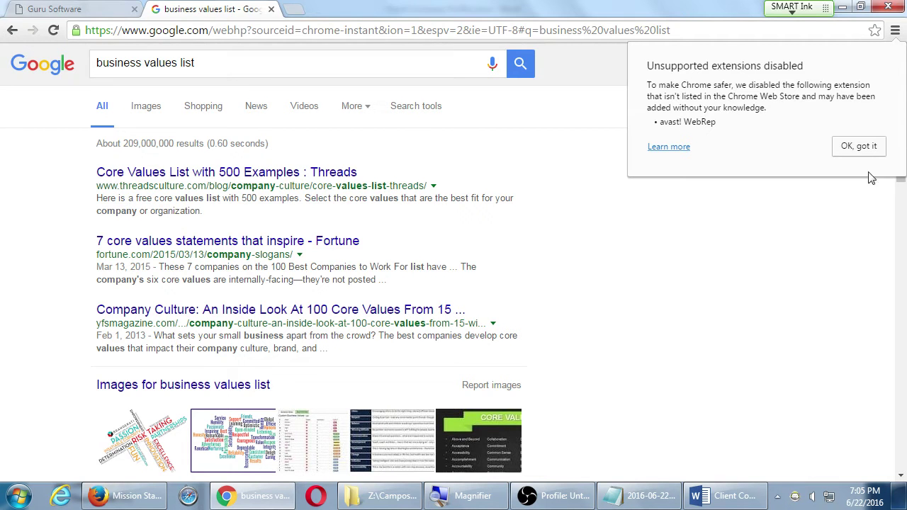
click(866, 149)
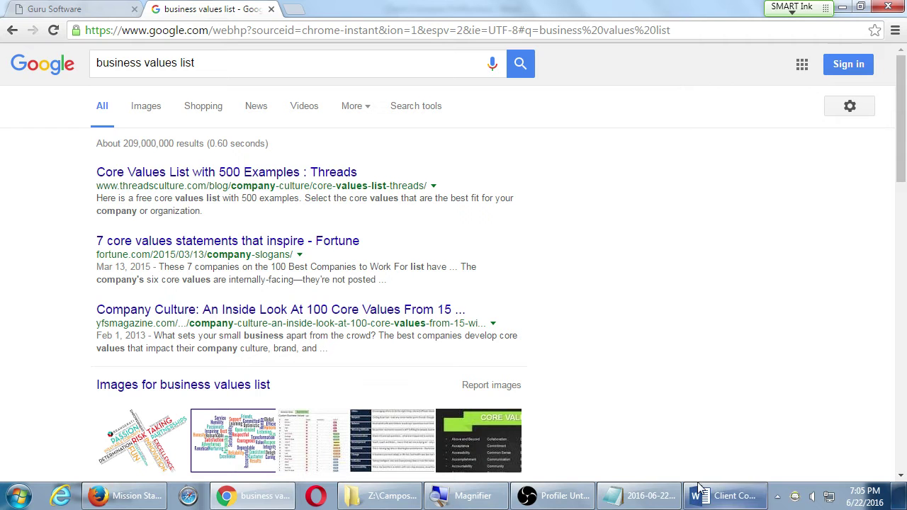
drag(203, 63, 7, 67)
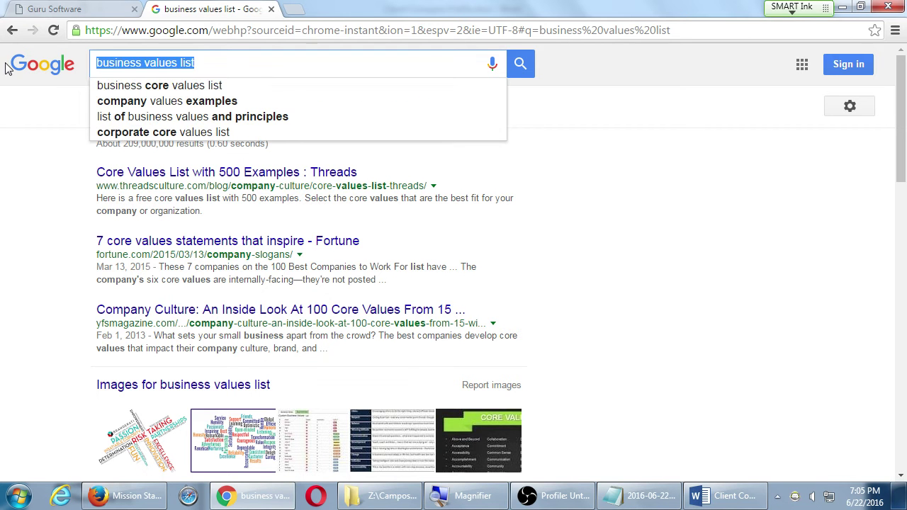
Step: In the company profile, add a line below the Values link reading 'search for "business values list"'
click(722, 496)
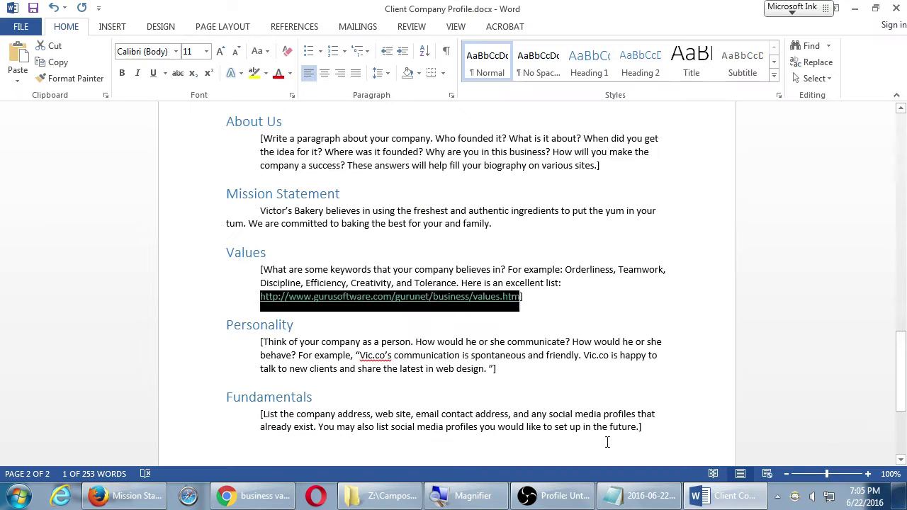
click(532, 298)
key(Return)
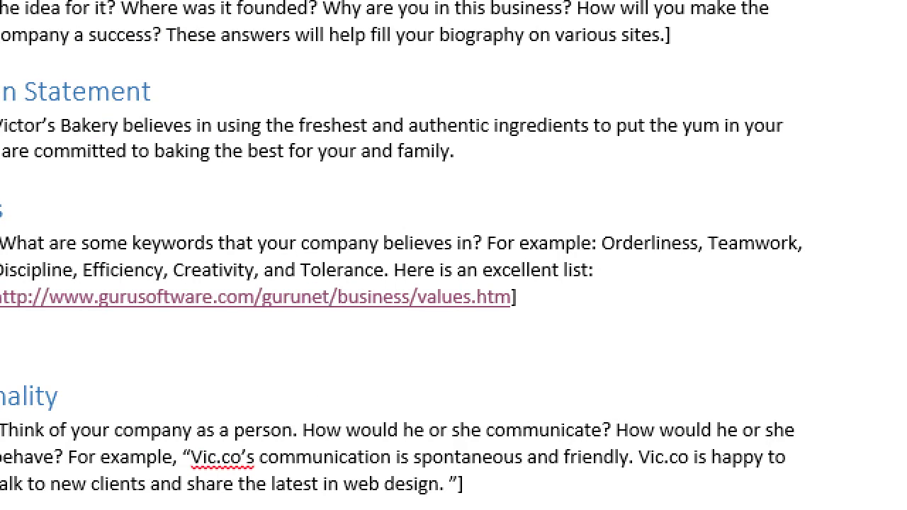
text(searc)
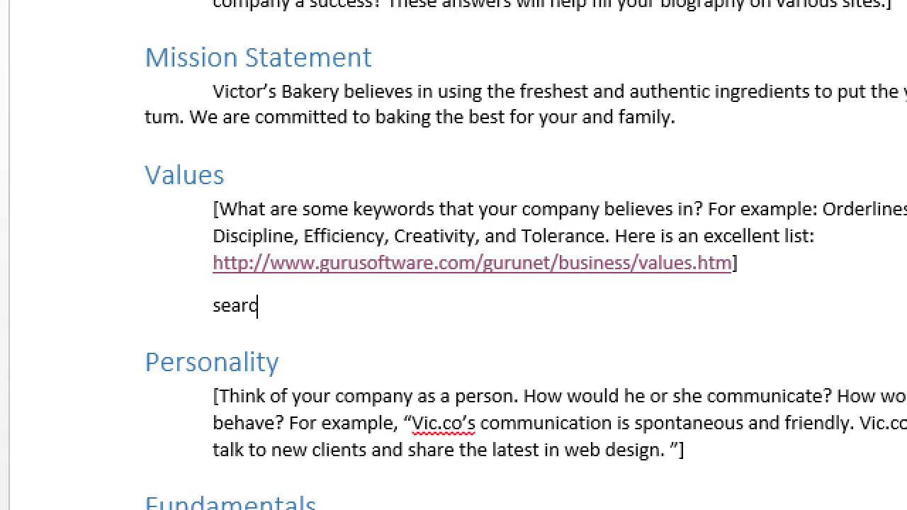
text(h for "business values list)
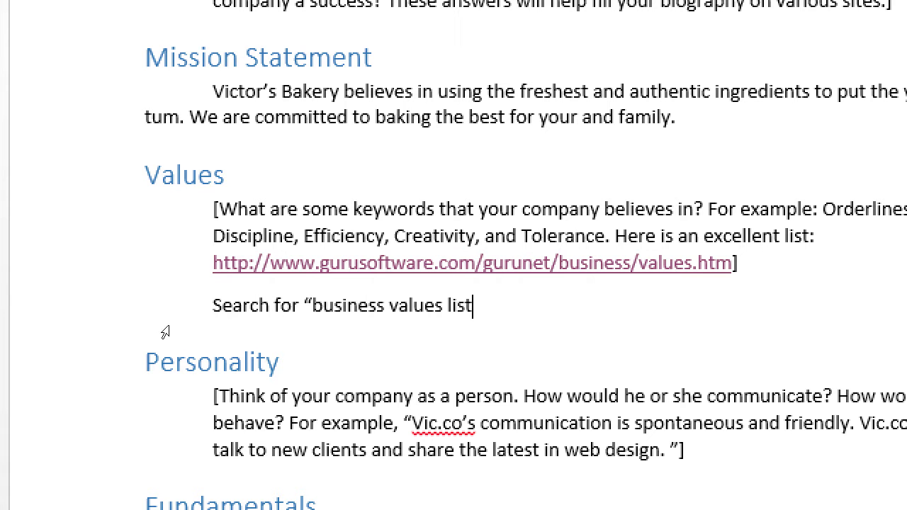
text(")
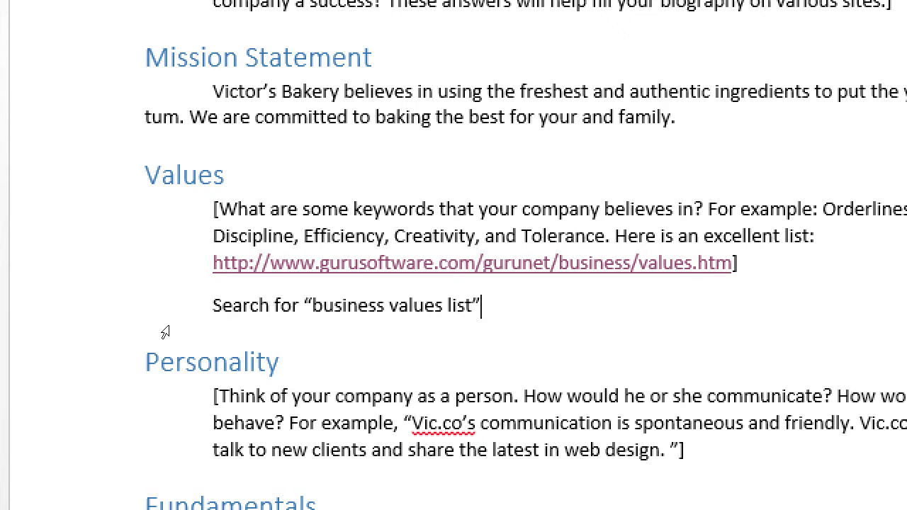
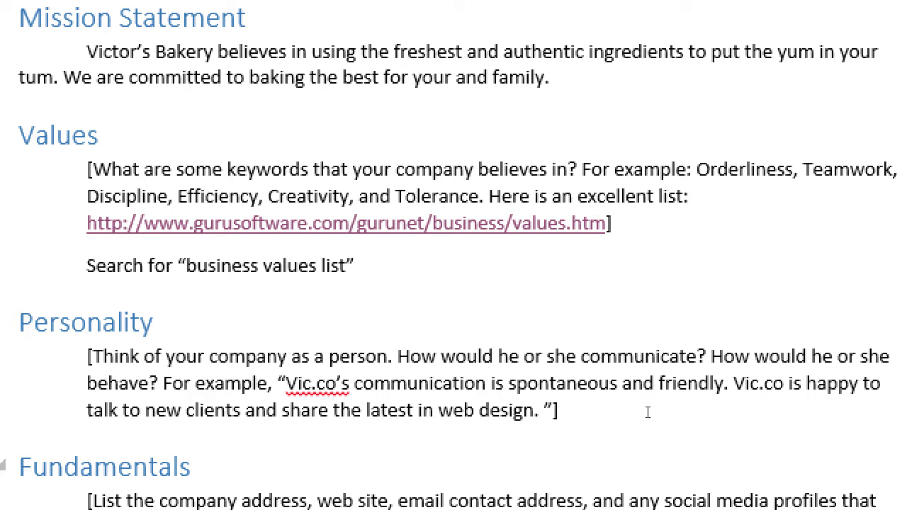
Step: Under Personality, begin 'We are a down-to-earth bakery. Taking the recipes of our grandparents…'
key(Up)
key(Down)
key(Down)
key(Return)
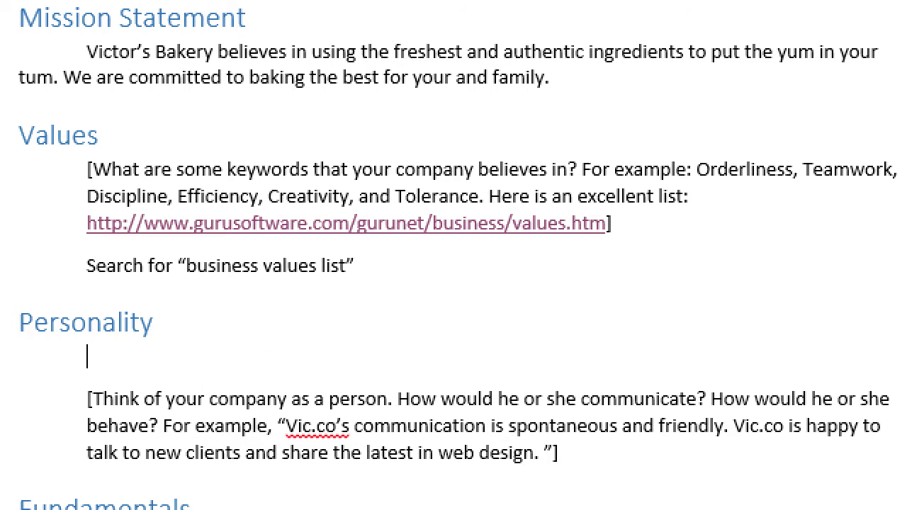
text(We are a down)
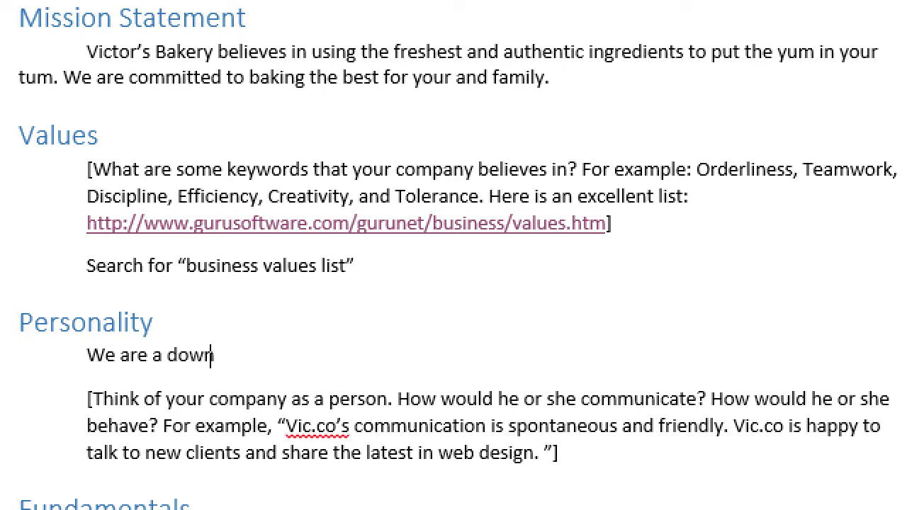
text(-to-earth)
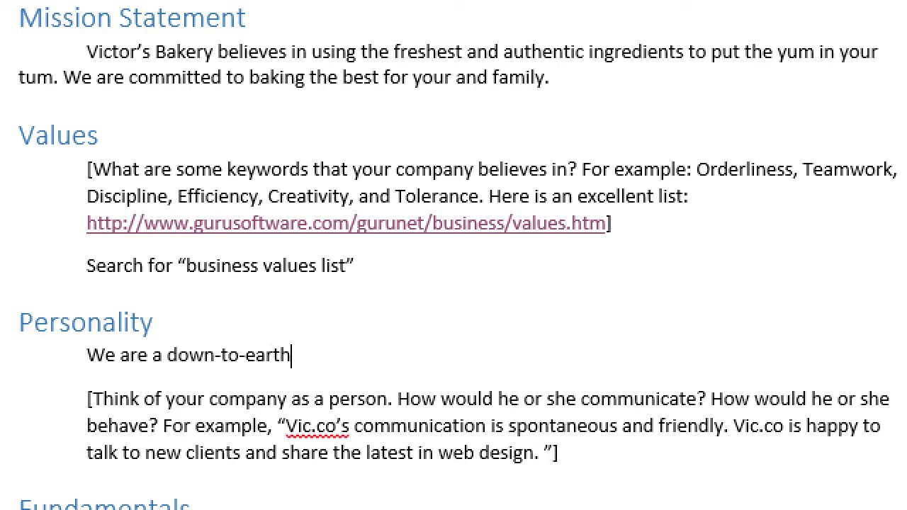
text( bakery. Takin)
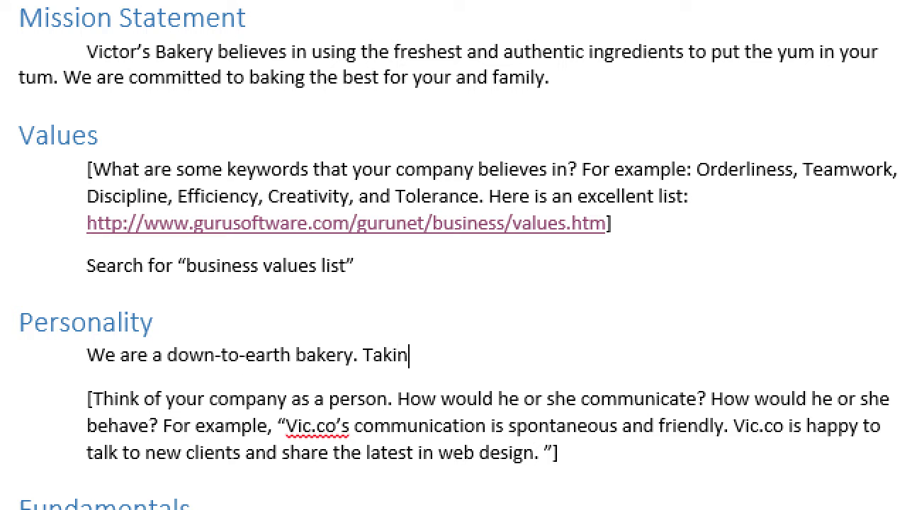
text(g the recipes)
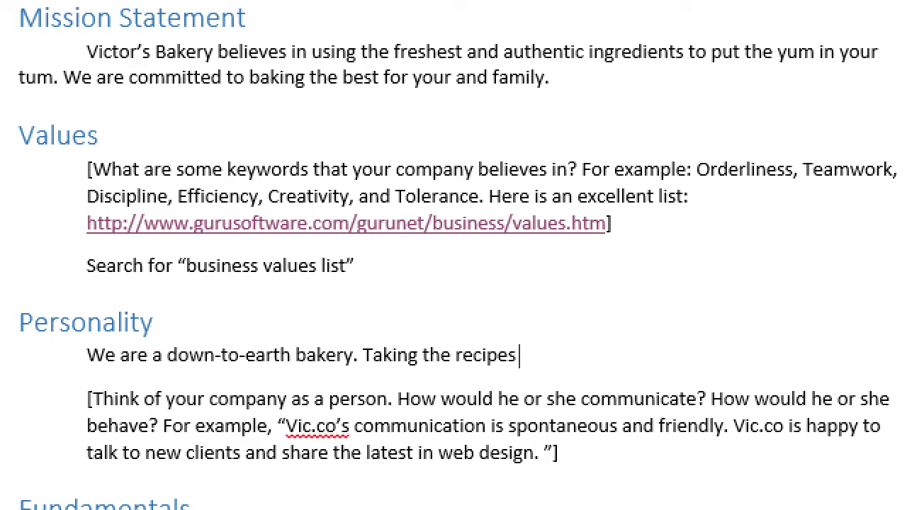
text( of our grand)
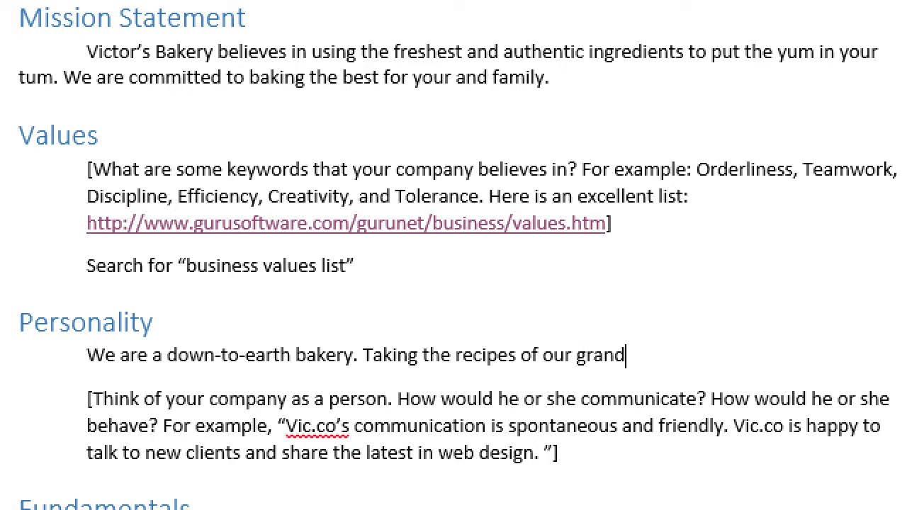
text(parent)
key(BackSpace)
text(nts, and putti)
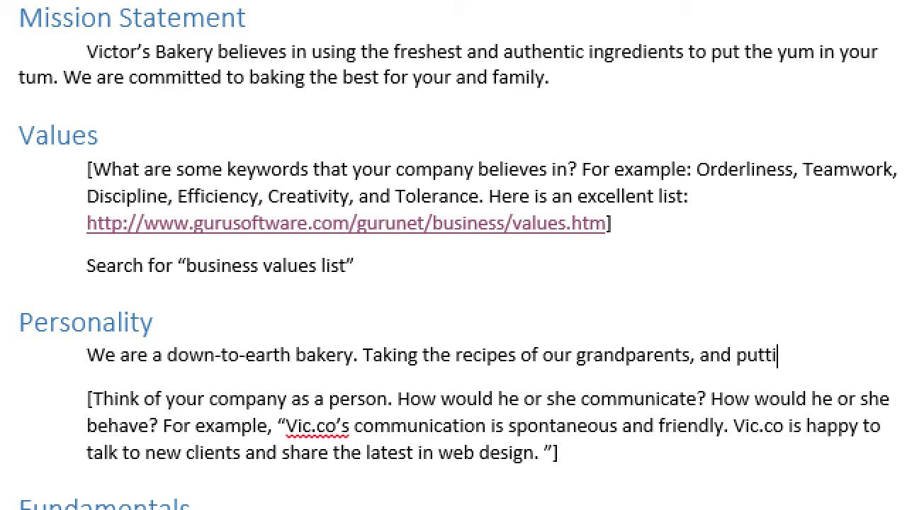
text(ng a new sp)
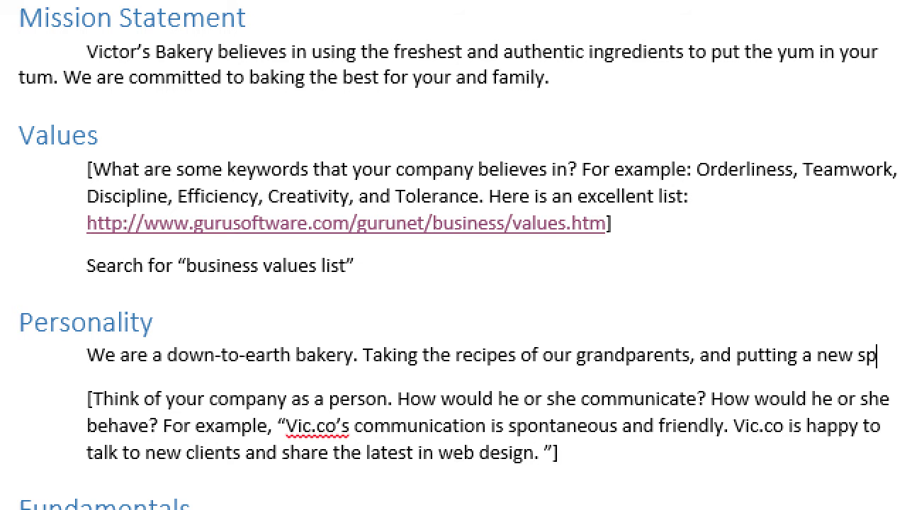
text(in on htme)
Step: Finish the sentence: '…putting a new spin on them, our interpretations of baked goods are second-to-none.'
key(BackSpace)
key(BackSpace)
key(BackSpace)
key(BackSpace)
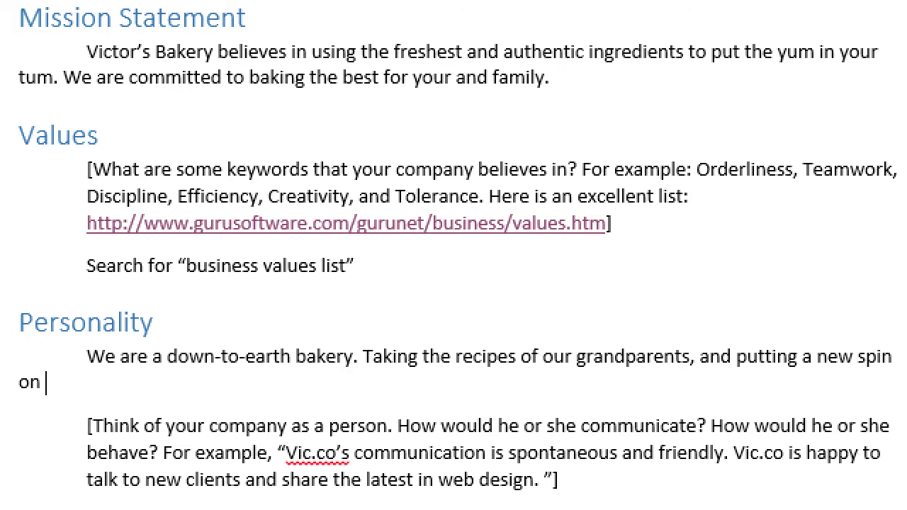
text(them, we)
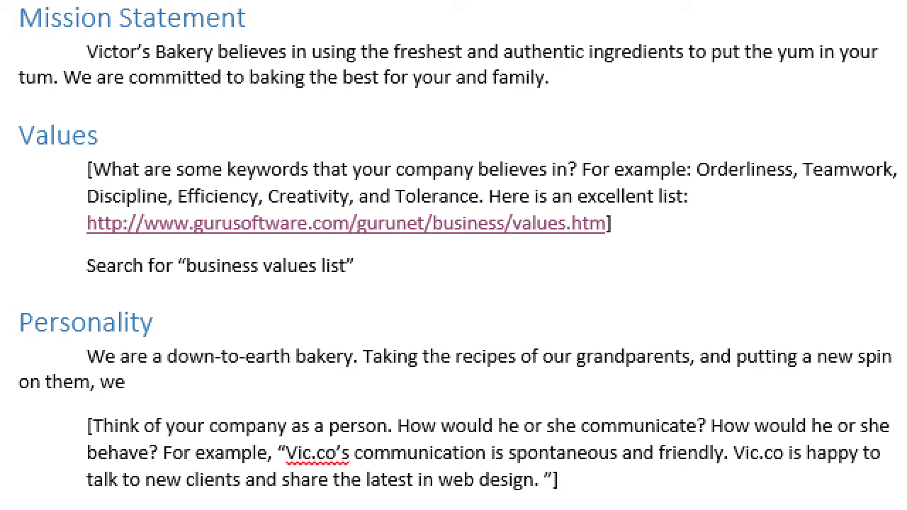
key(BackSpace)
key(BackSpace)
key(BackSpace)
text(our interpreations o)
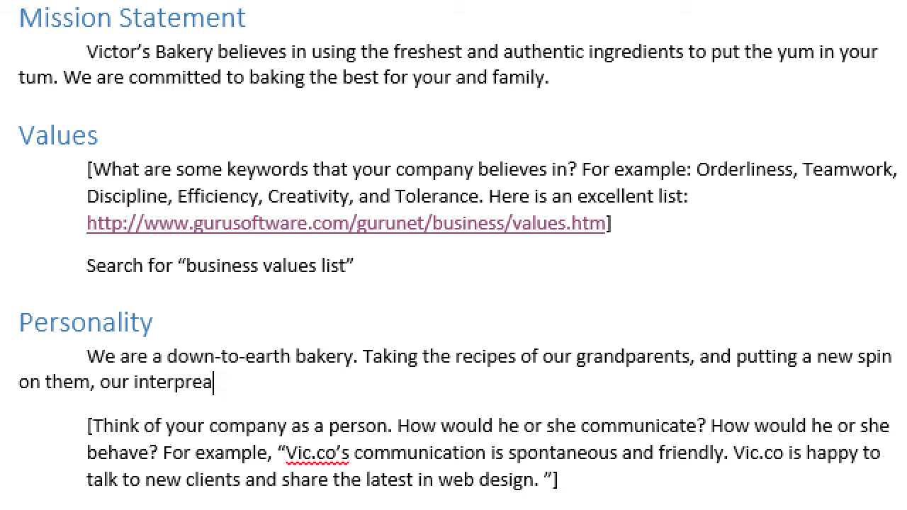
text( f)
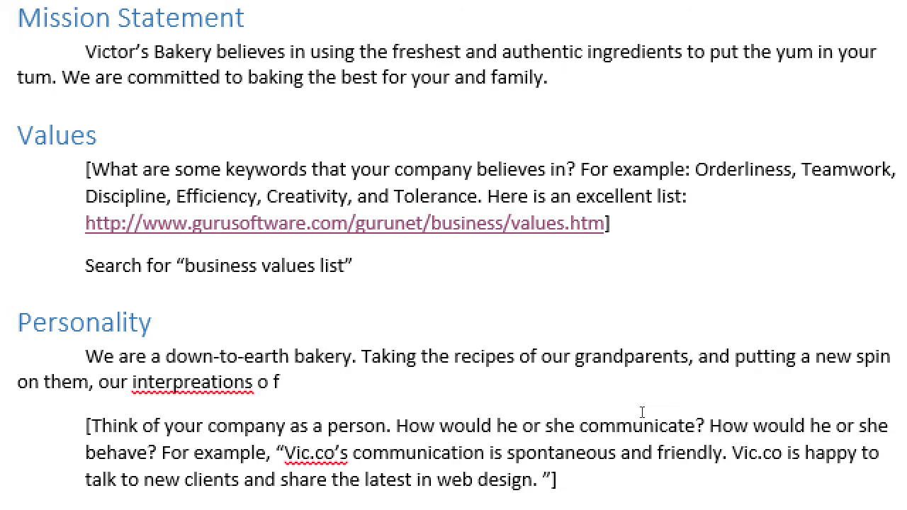
key(BackSpace)
key(BackSpace)
text(f )
text(of)
key(BackSpace)
key(BackSpace)
key(BackSpace)
text(baked)
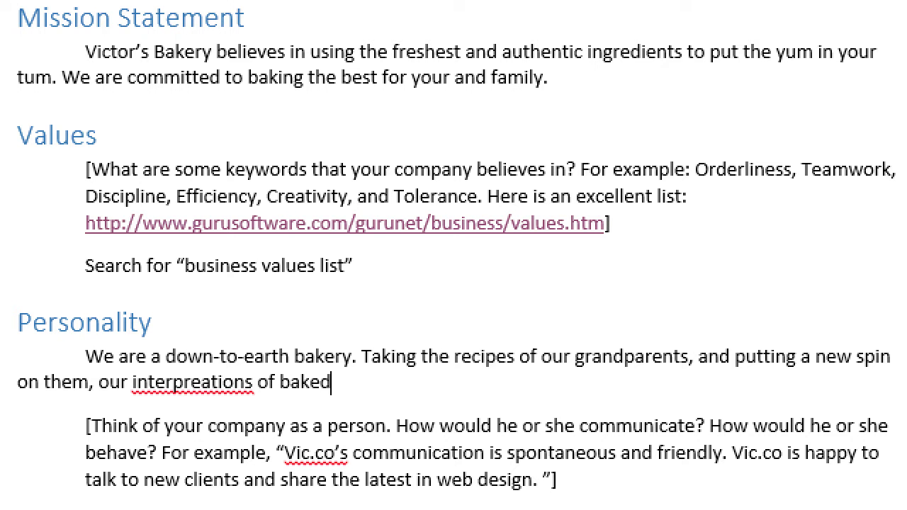
text( goods are seco)
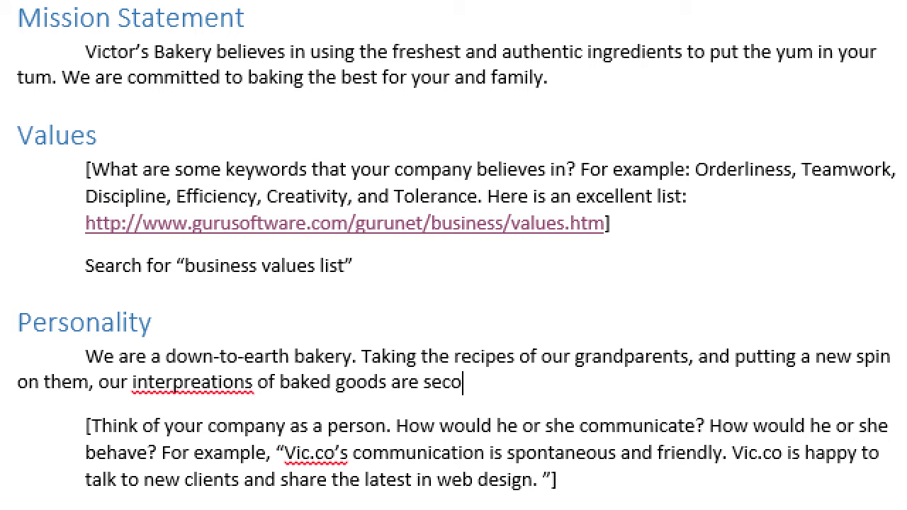
text(nd-to-none.)
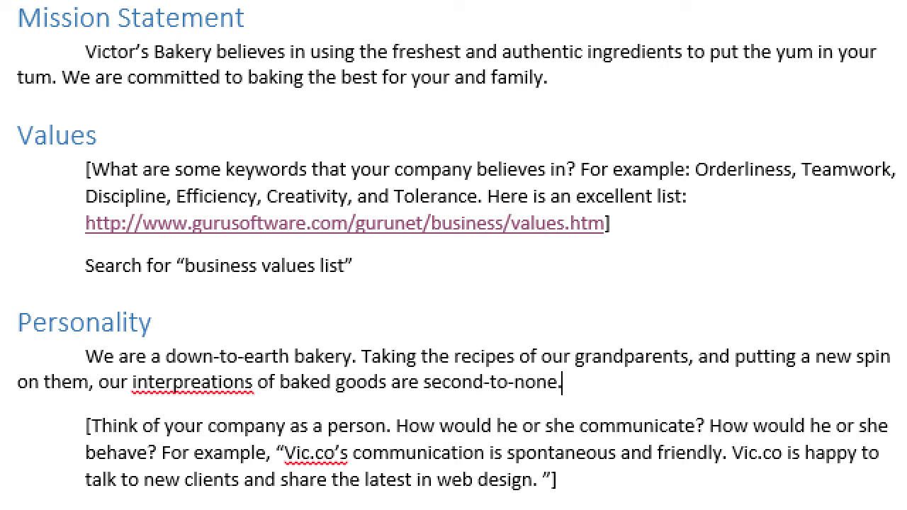
Step: Correct the misspelling 'interpreations' to 'interpretations' using the spelling suggestion
right_click(248, 382)
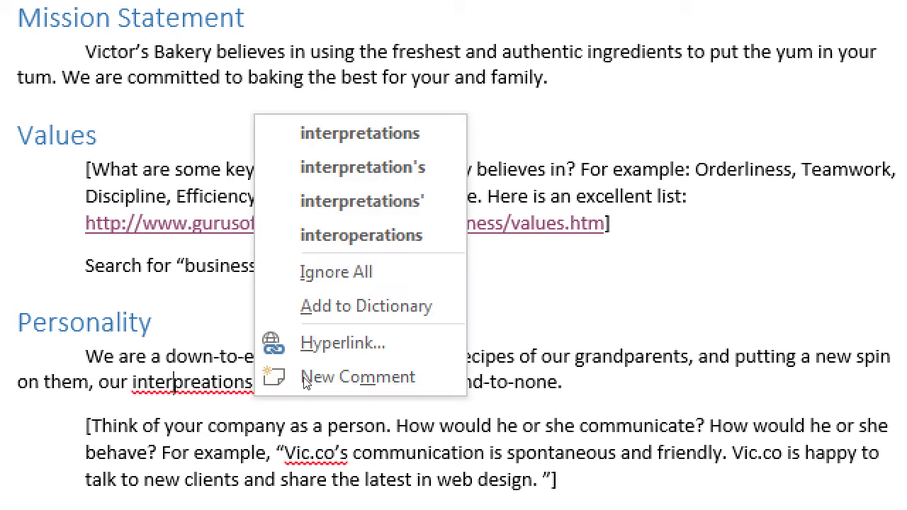
click(361, 134)
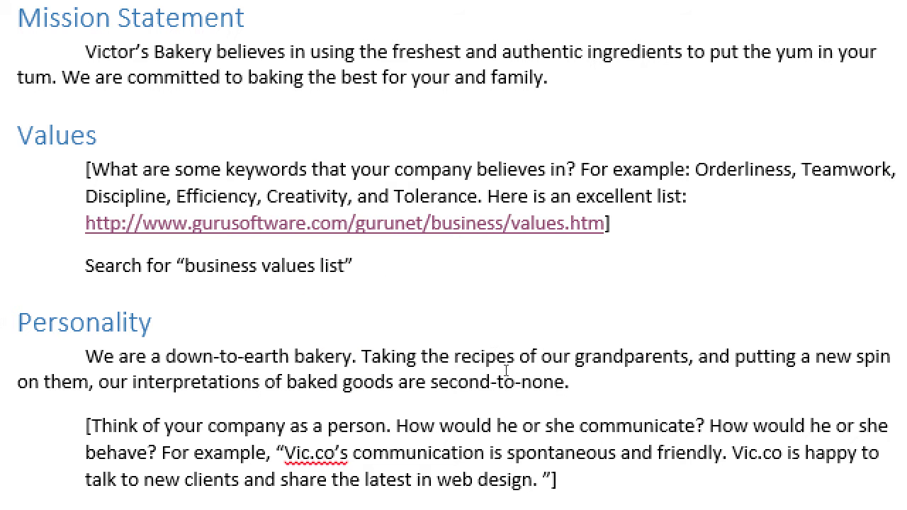
key(End)
Step: Delete the bracketed guidance paragraph below the Personality sentence
key(Down)
key(Down)
key(Down)
key(shift+Home)
key(shift+Up)
key(shift+Up)
key(Delete)
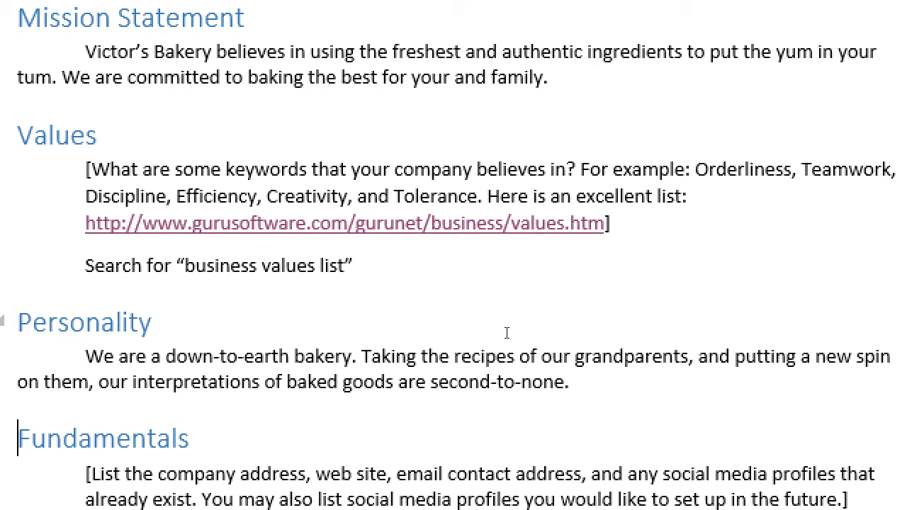
scroll(499, 338, down, 3)
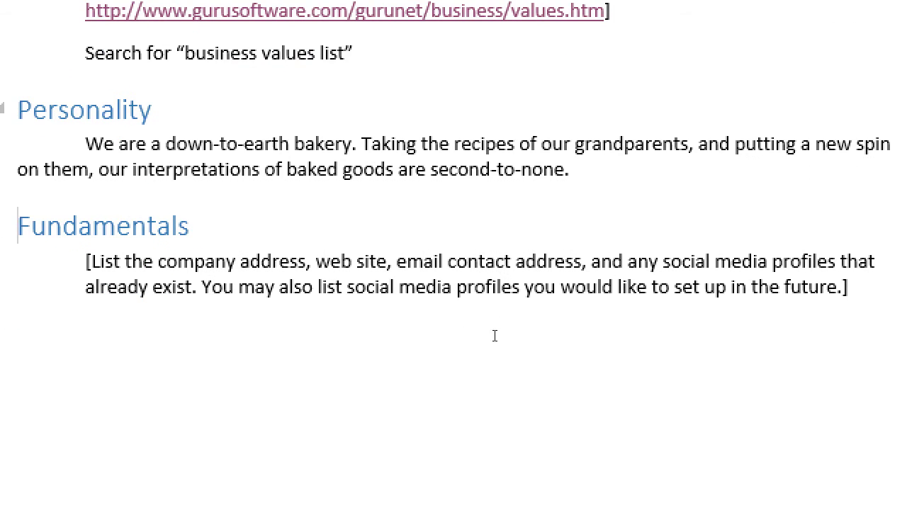
Step: Select the bracketed placeholder instructions paragraph beneath the Fundamentals heading
double_click(322, 143)
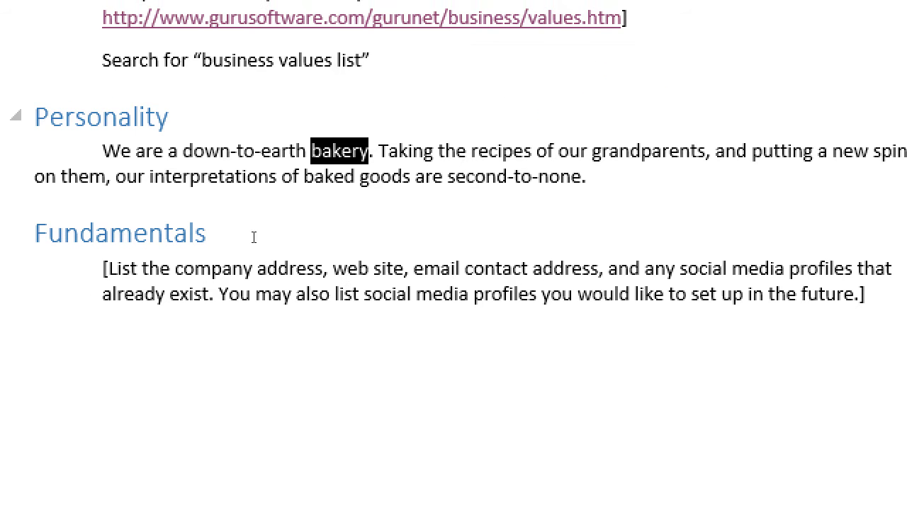
double_click(84, 109)
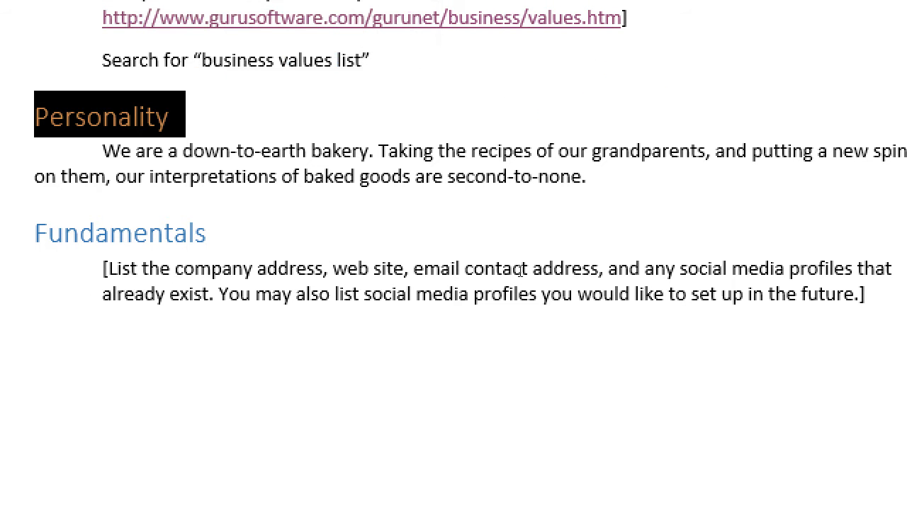
key(Down)
key(Down)
key(End)
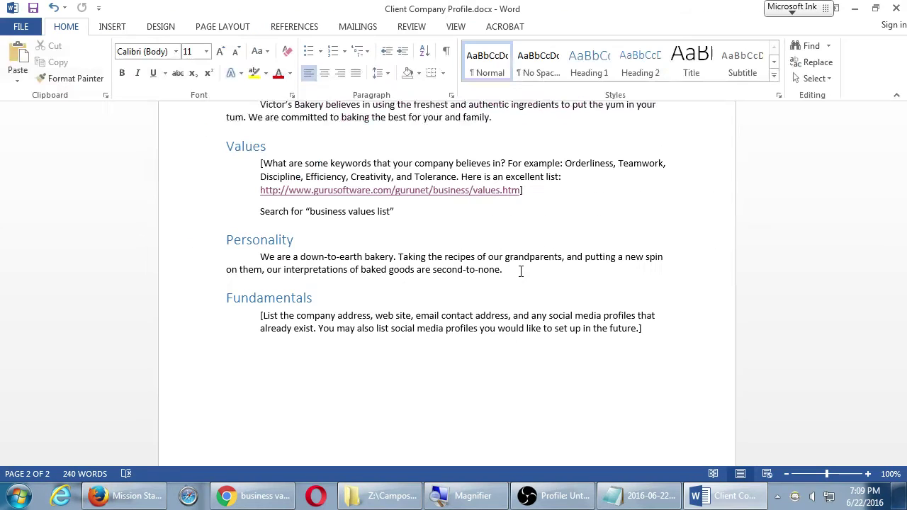
click(521, 272)
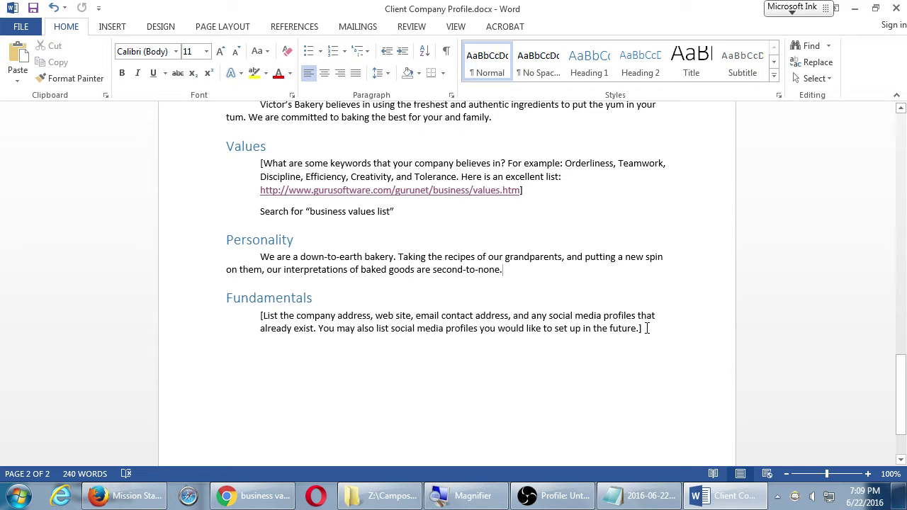
drag(646, 328, 262, 310)
key(Delete)
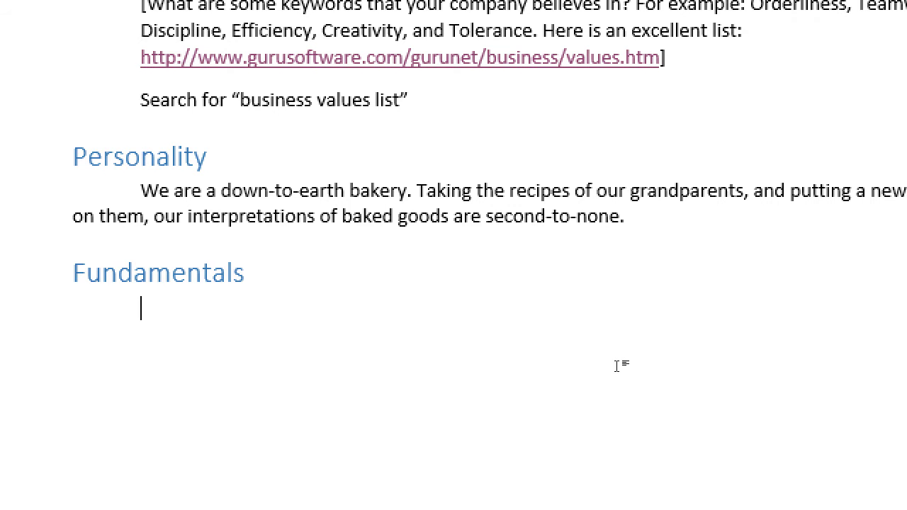
text(http://V)
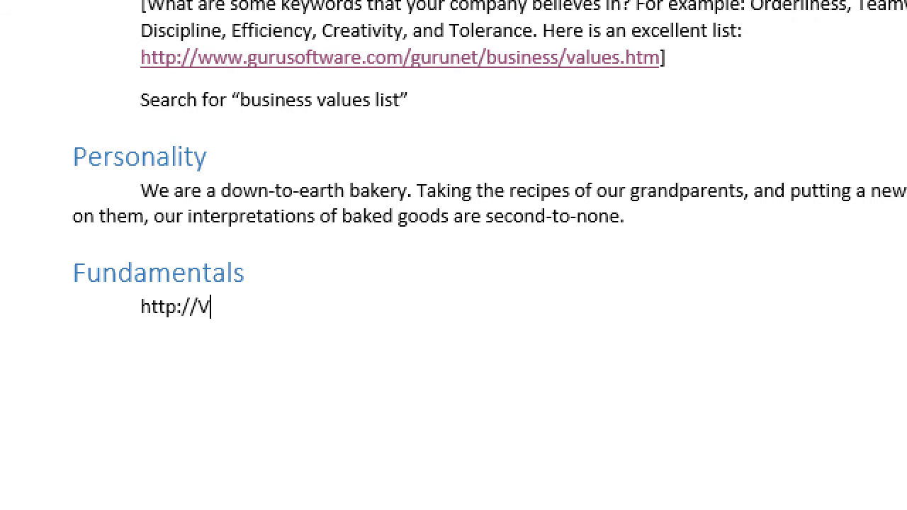
key(BackSpace)
text(TWI)
key(BackSpace)
key(BackSpace)
key(BackSpace)
text(ti)
key(BackSpace)
text(wter)
key(BackSpace)
key(BackSpace)
key(BackSpace)
key(BackSpace)
key(BackSpace)
key(BackSpace)
text(facebook.com/victors)
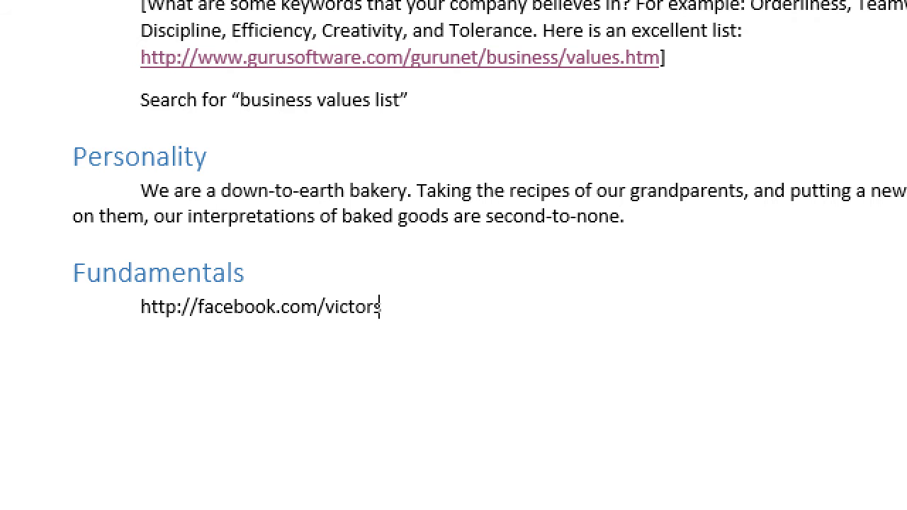
text(-bakery)
key(Return)
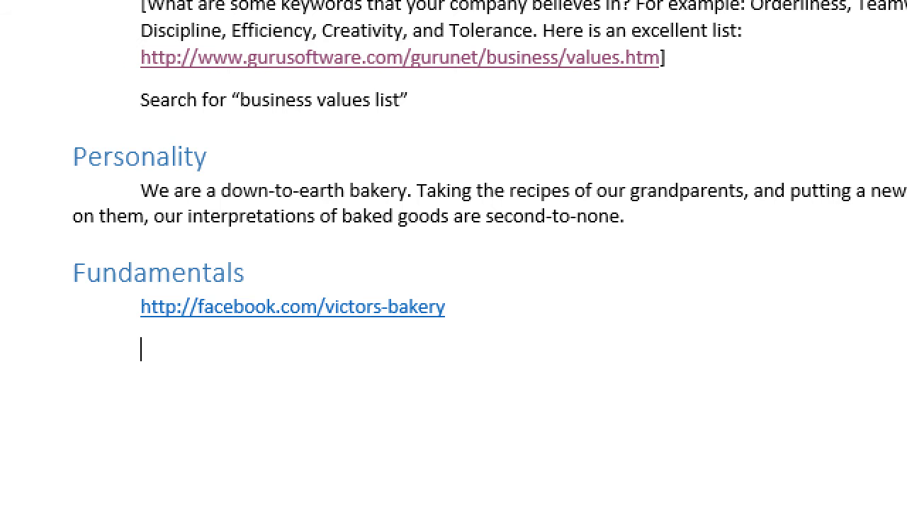
Step: Add two Twitter links, twitter.com/victorsbaker and twitter.com/victors-bakery, each on its own line
text(http://wtt)
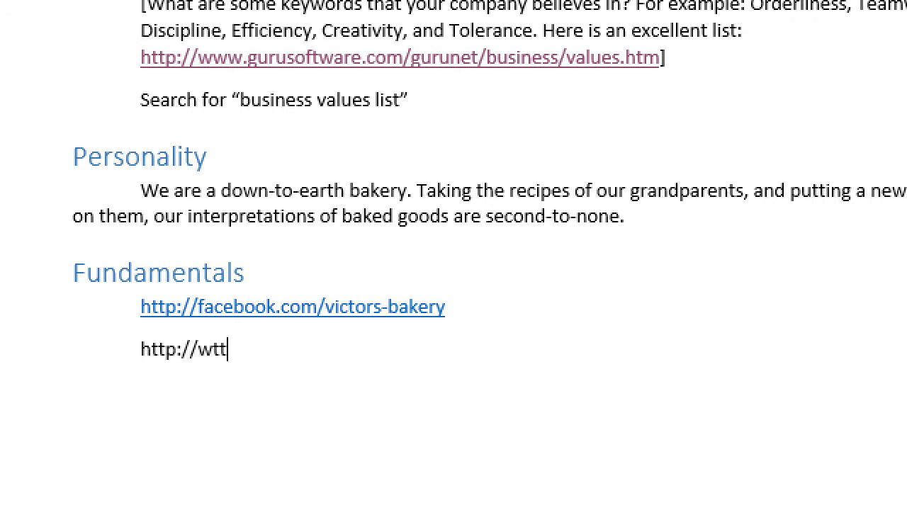
key(BackSpace)
key(BackSpace)
key(BackSpace)
text(twitter.co)
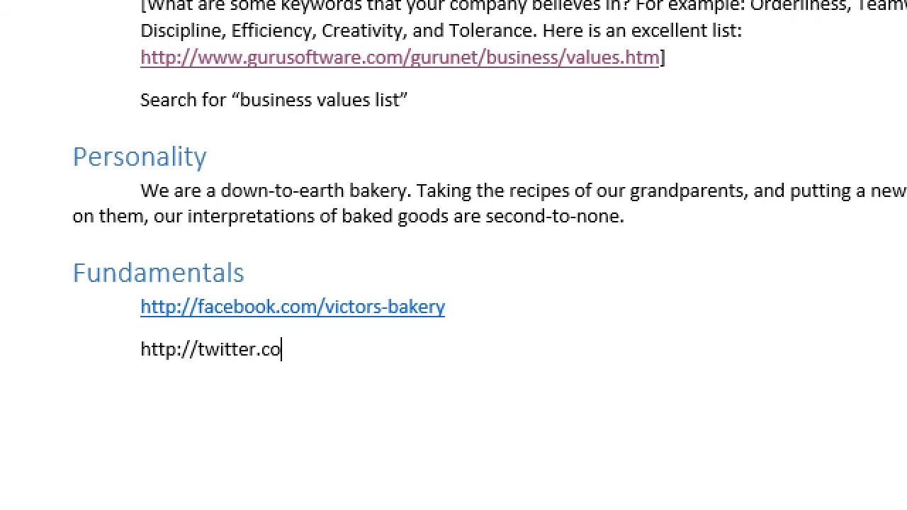
text(m/victors)
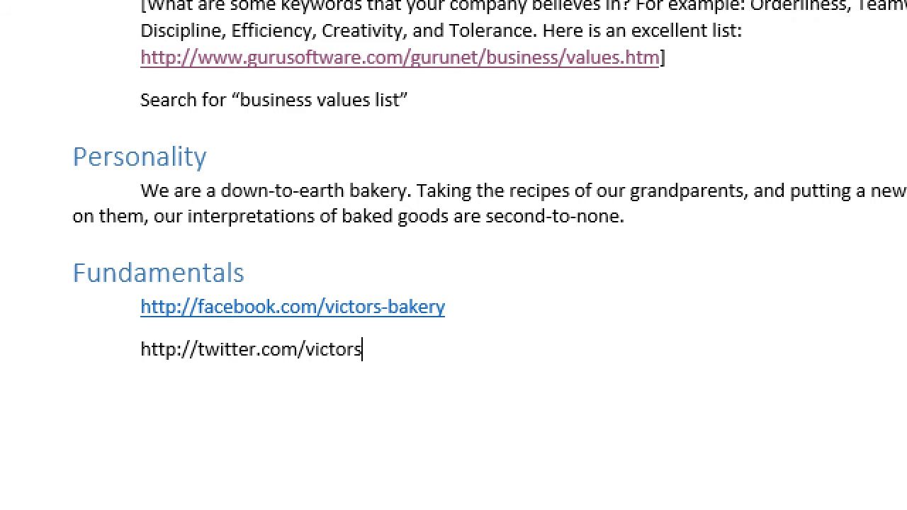
text(bakerysd)
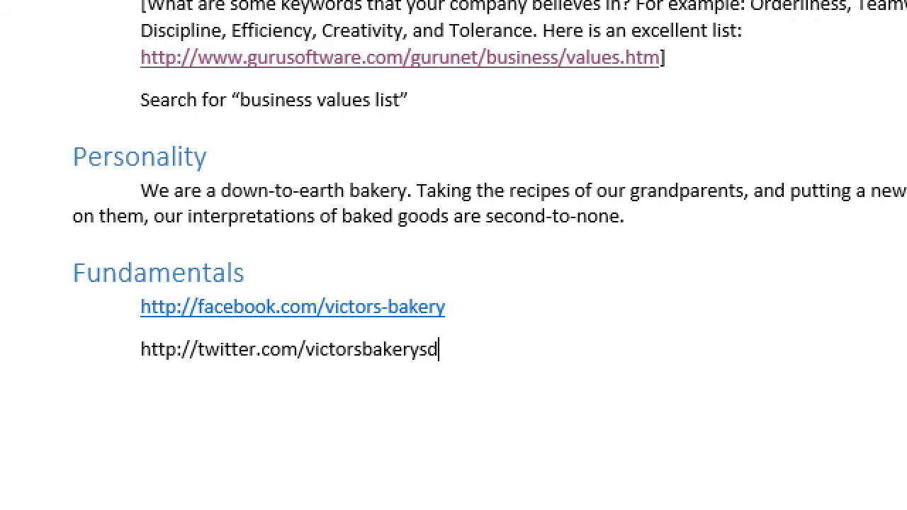
key(Return)
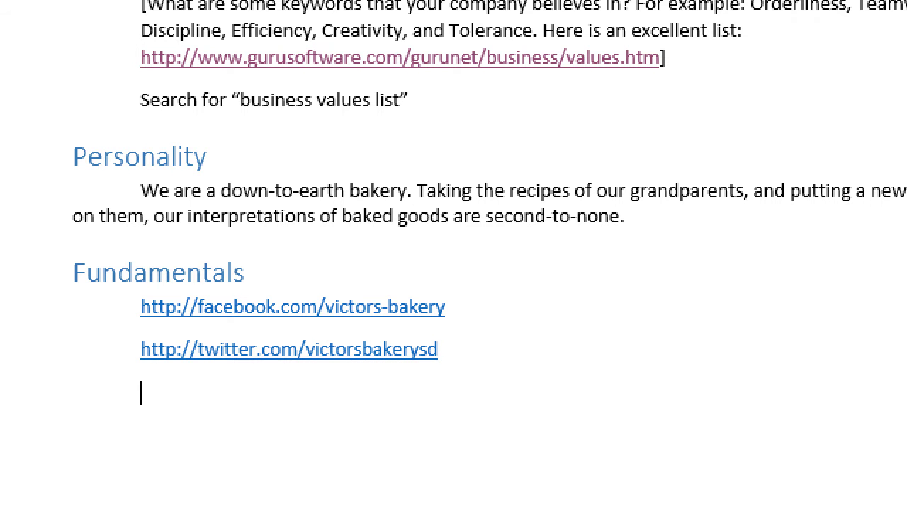
text(http://tiwtte)
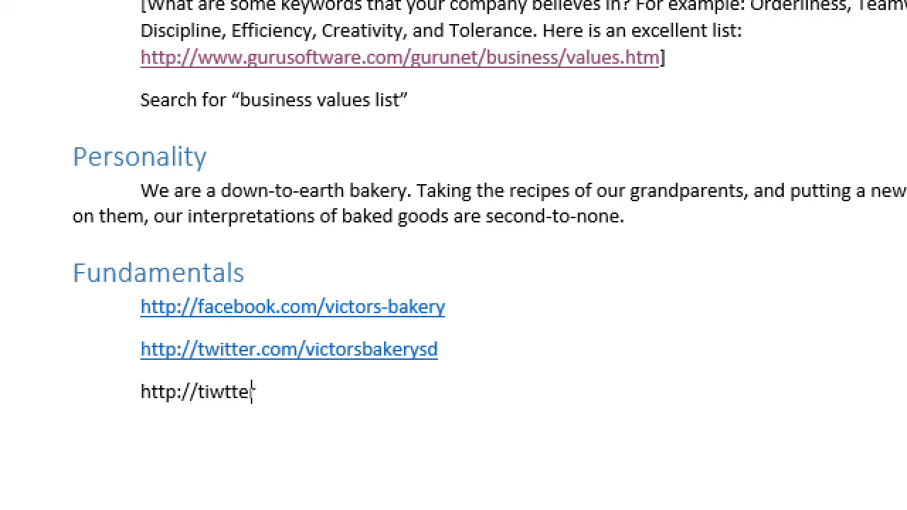
text(r.com/vict)
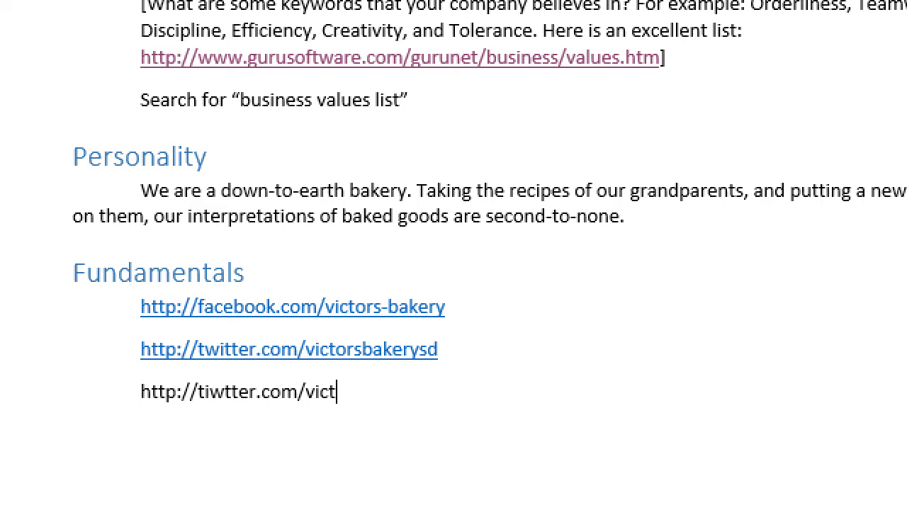
text(ors-bakery)
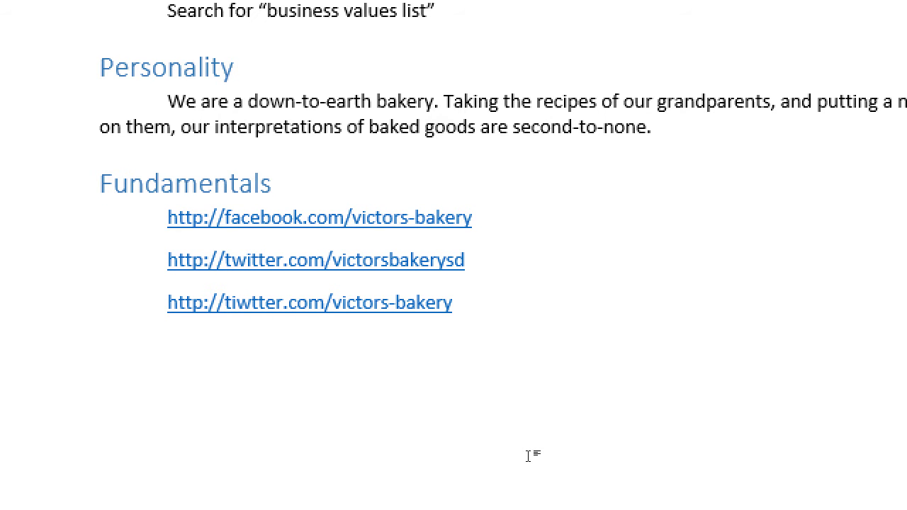
key(Return)
Step: In Notepad, add heading 'Thoughts on Social Media for SEO' with indented note 'Claim as many profiles as possible'
key(alt+Tab)
key(alt+Tab)
key(alt+Tab)
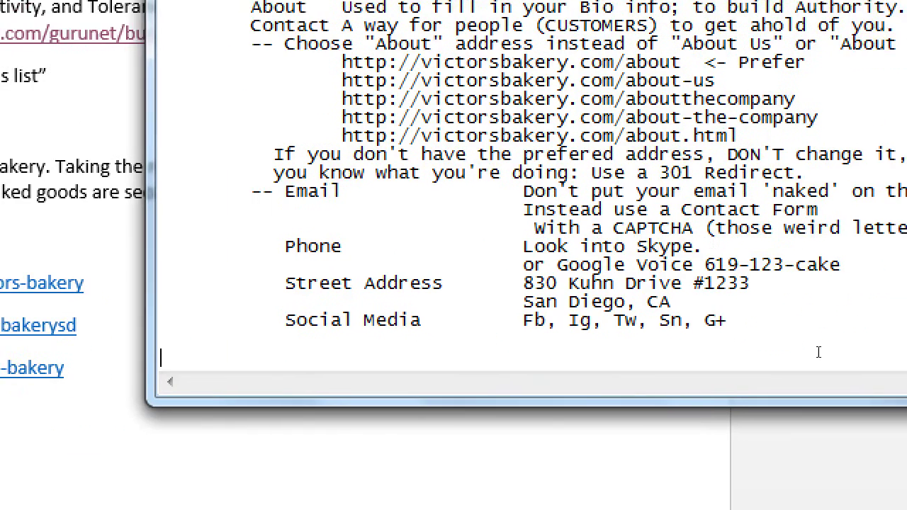
key(BackSpace)
text(T)
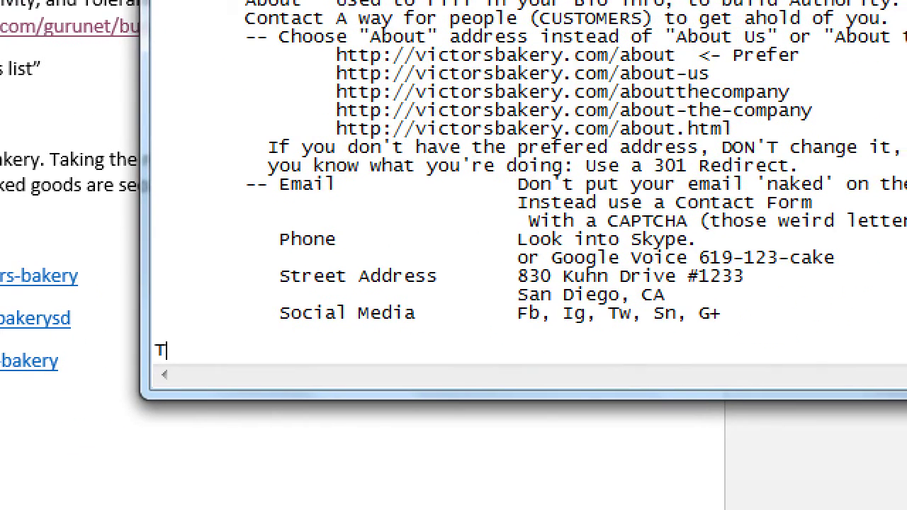
text(houghts on Social Media)
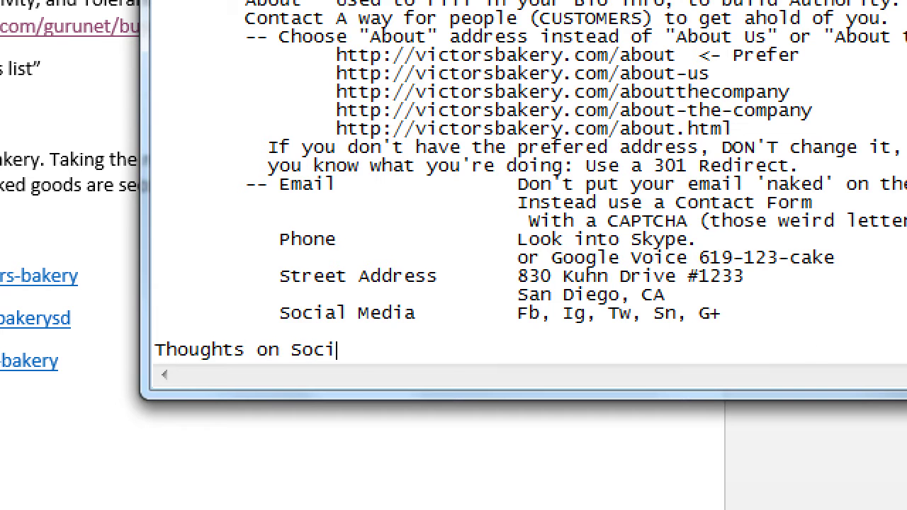
text( for SEO)
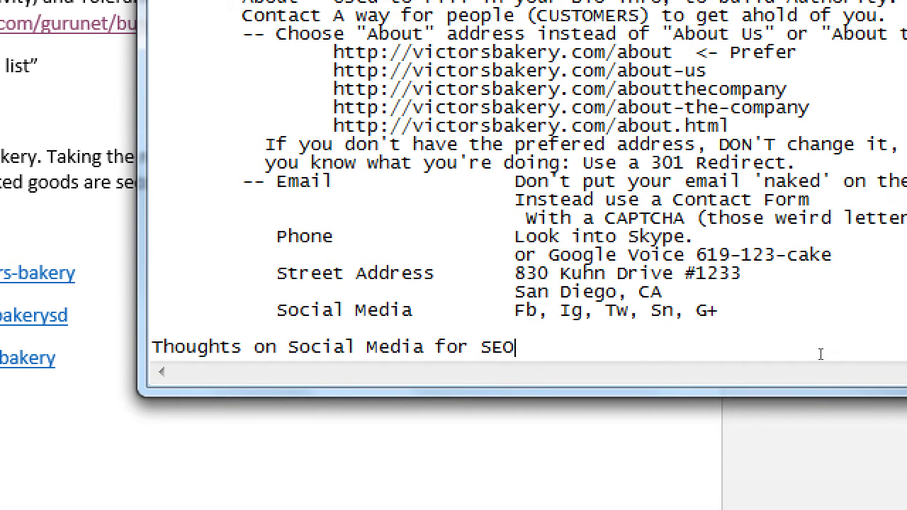
key(Return)
key(Tab)
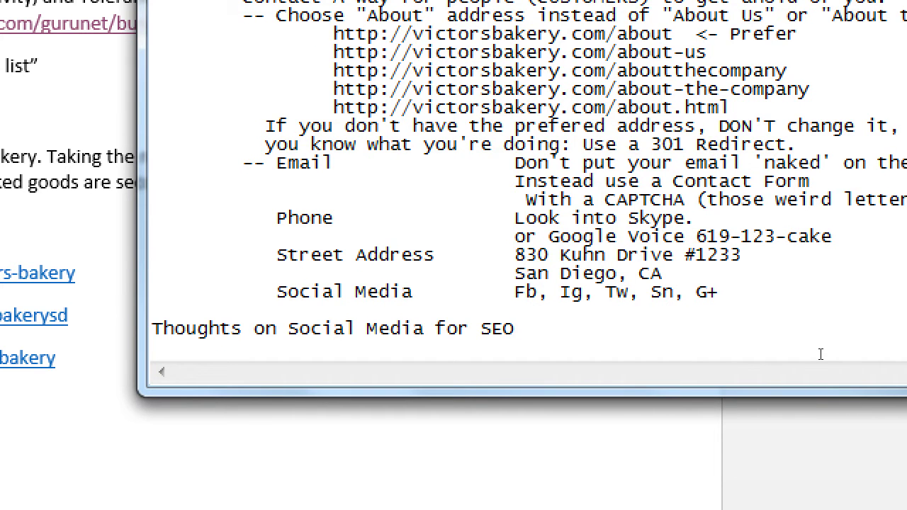
text(Claim as man)
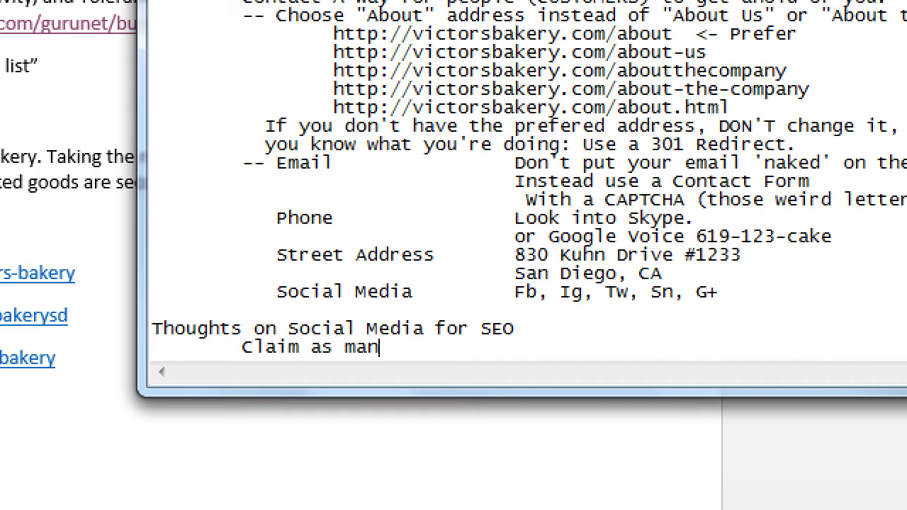
text(y profiles as)
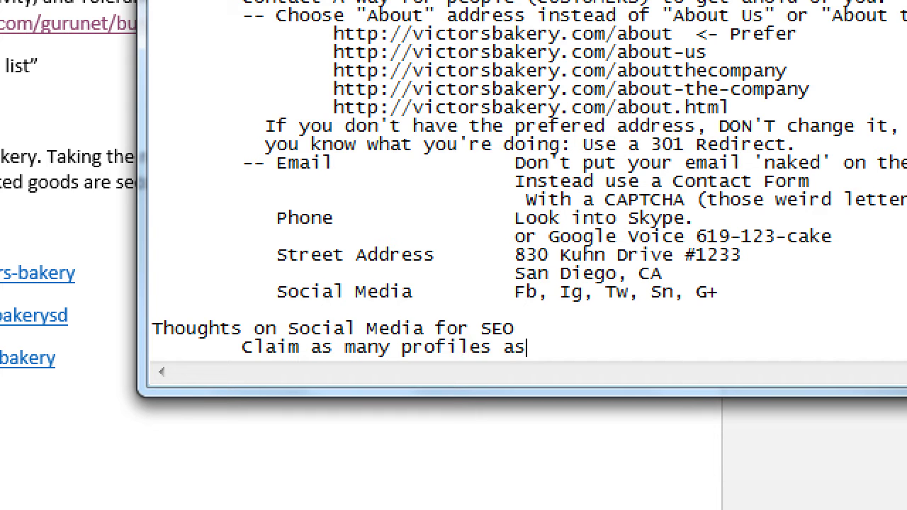
text( possible)
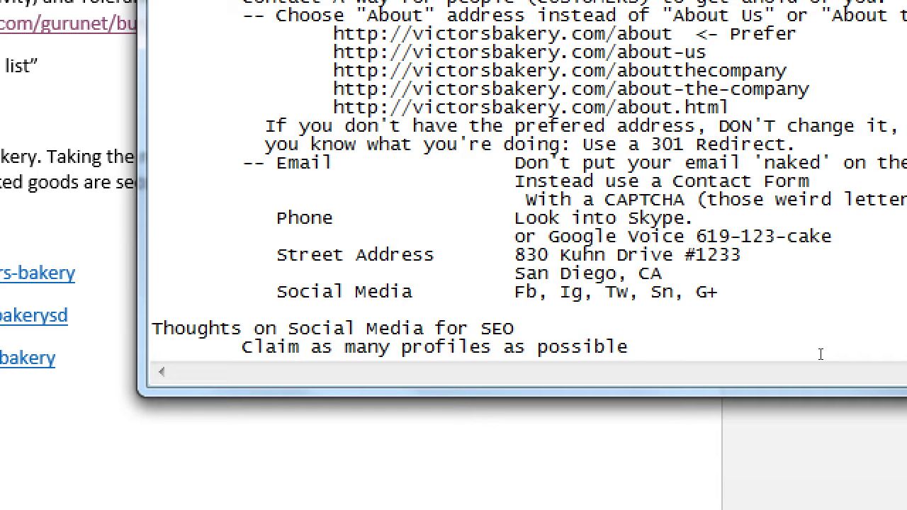
Step: Extend the first tip with ', so no one else does' and add indented tip 'USE the profiles as often as possible'
text(, so no one else doese)
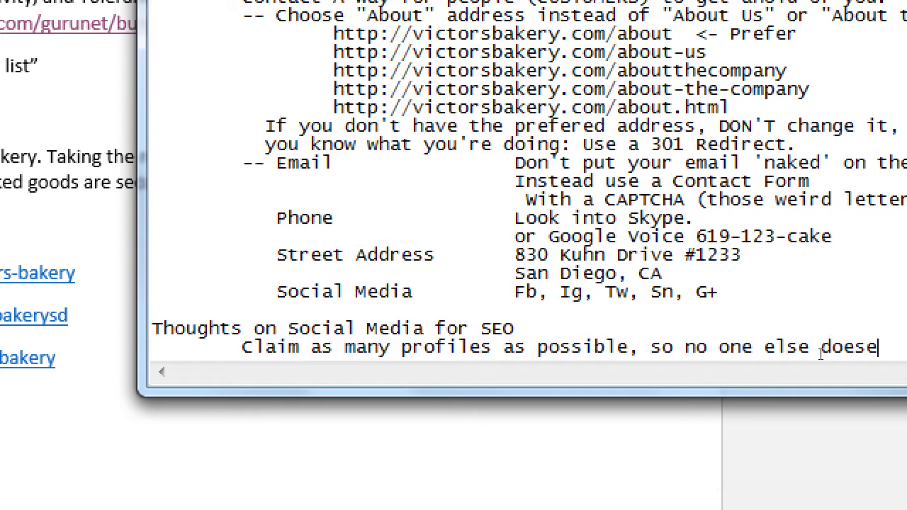
key(Return)
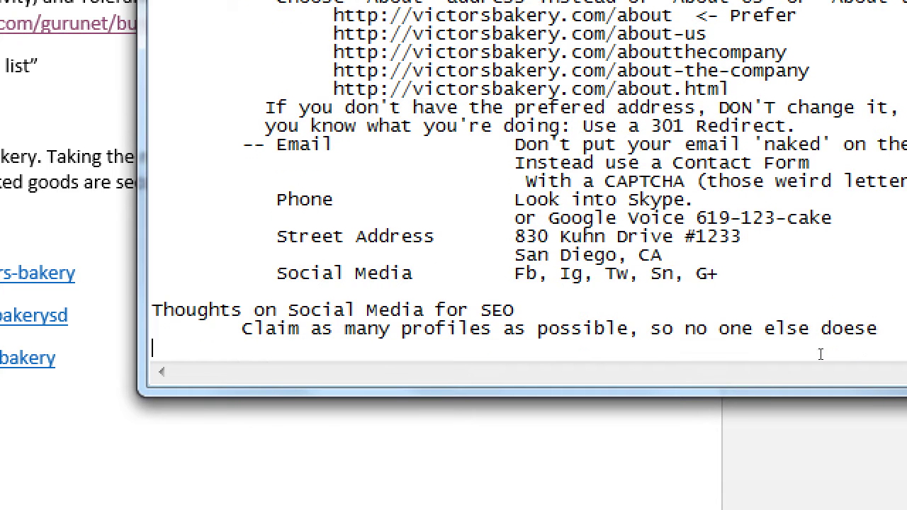
key(BackSpace)
key(BackSpace)
key(Return)
key(Tab)
text(USE the profile)
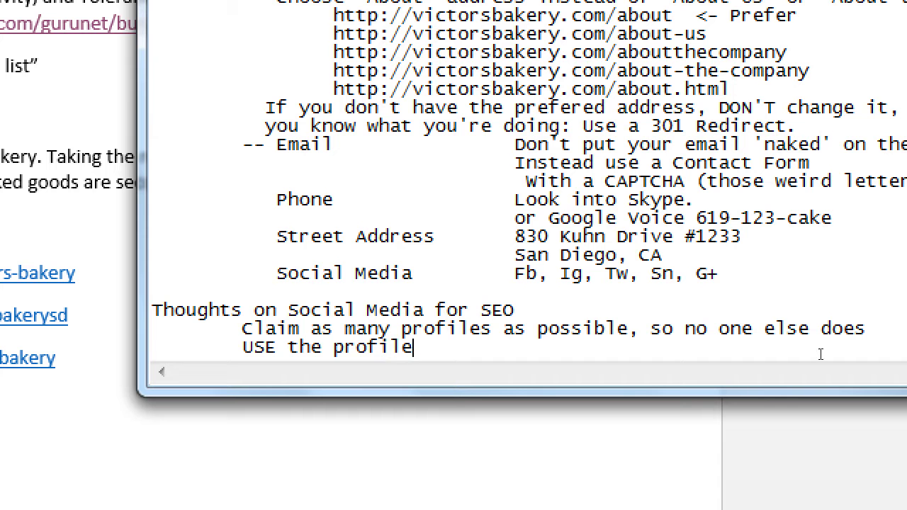
text(s as often as possible)
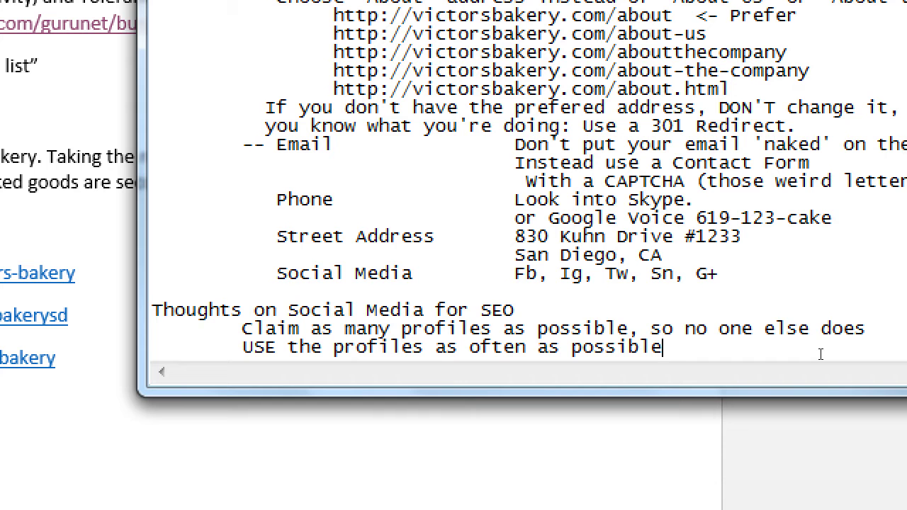
key(Return)
key(Tab)
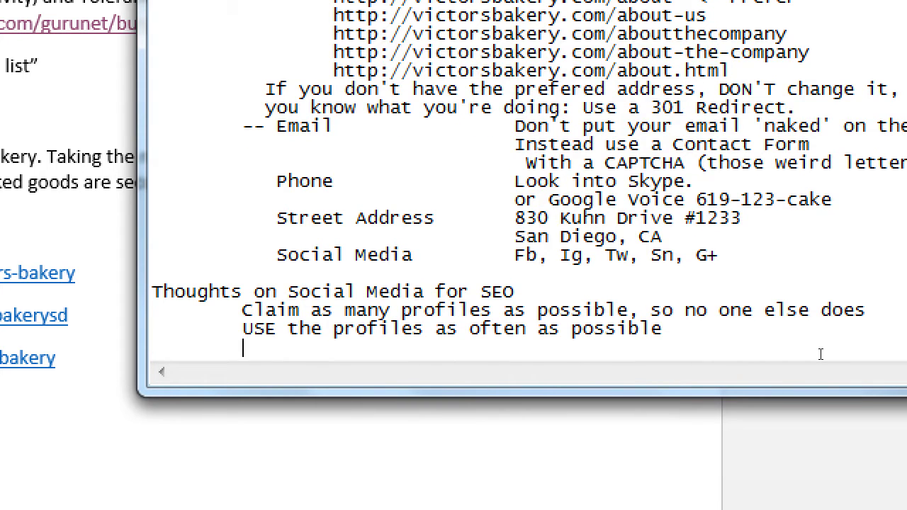
Step: Type the third indented tip 'Try to have consistent names on the profiles'
text(Try to have con)
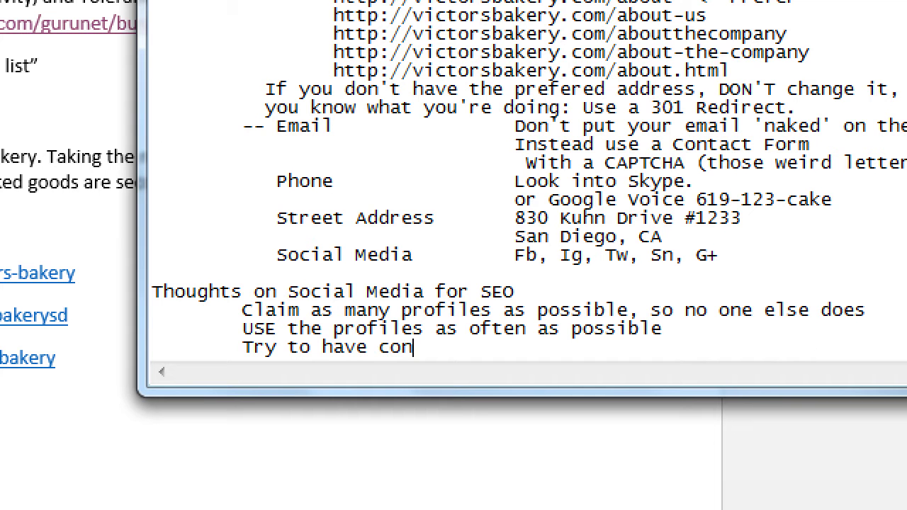
text(sistent )
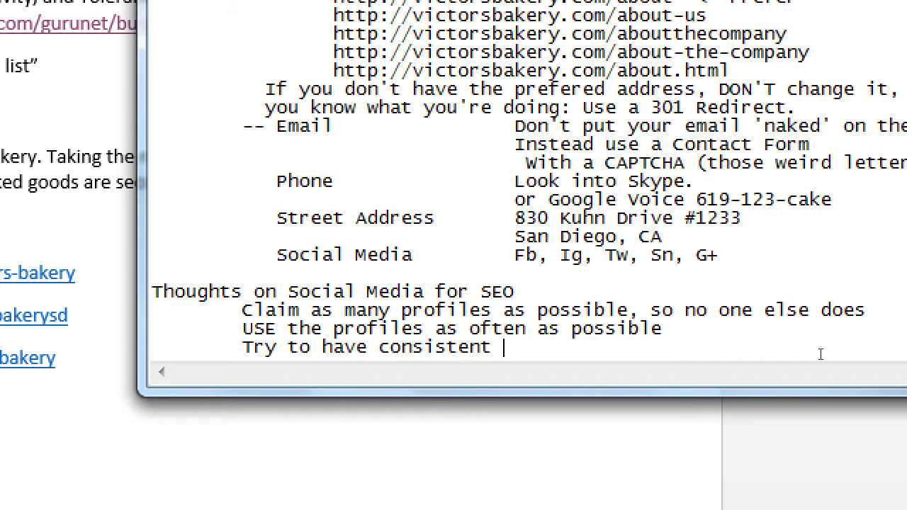
text(names on the profil)
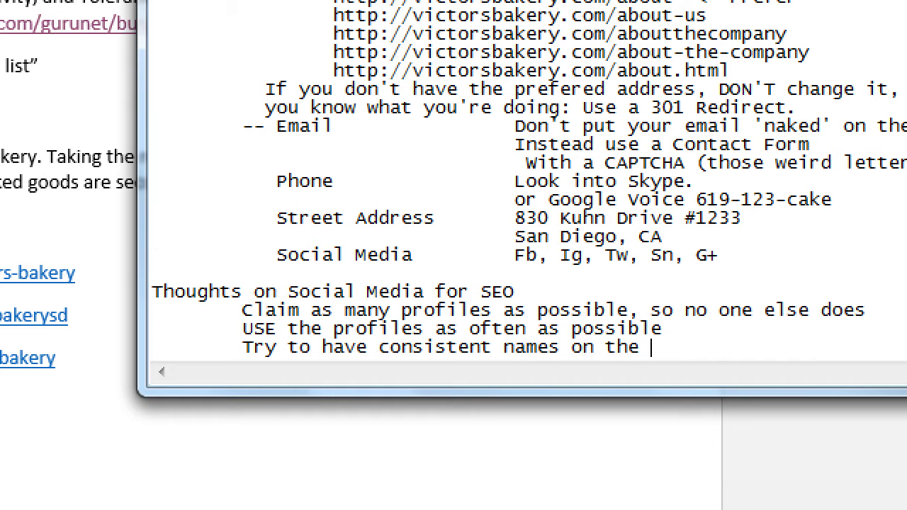
text(es)
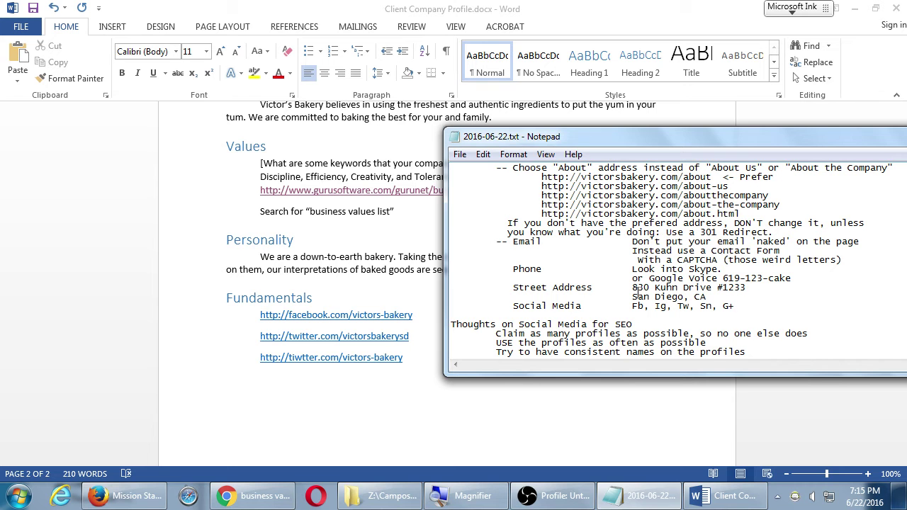
Step: Add the indented tip 'Post something new and original at least once per week'
click(770, 344)
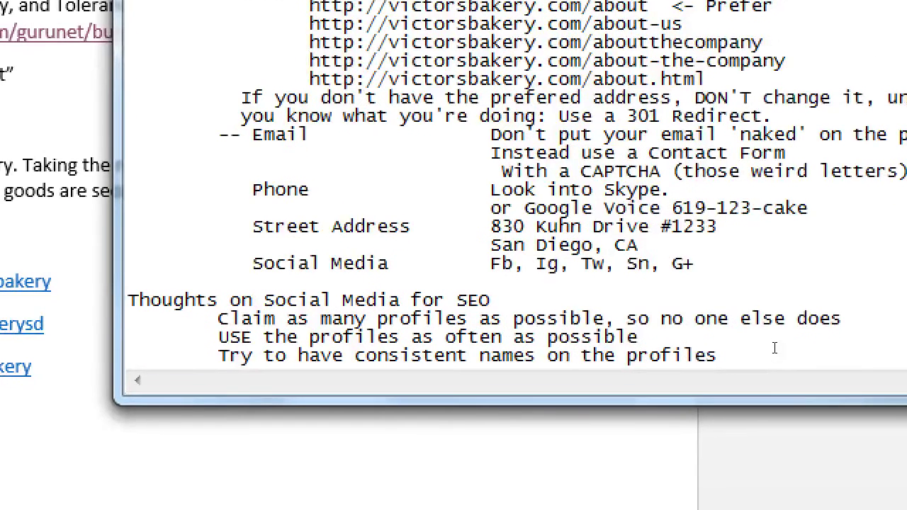
key(Return)
key(Tab)
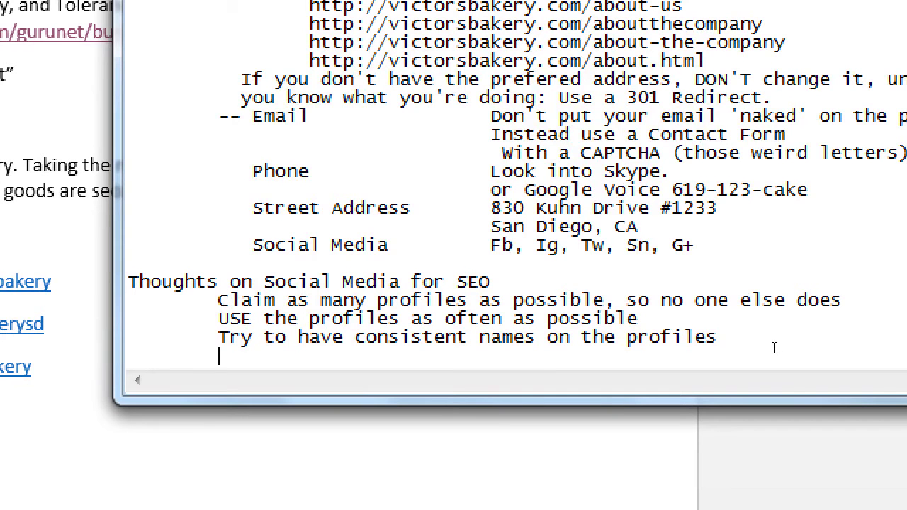
text(Post sometjhi)
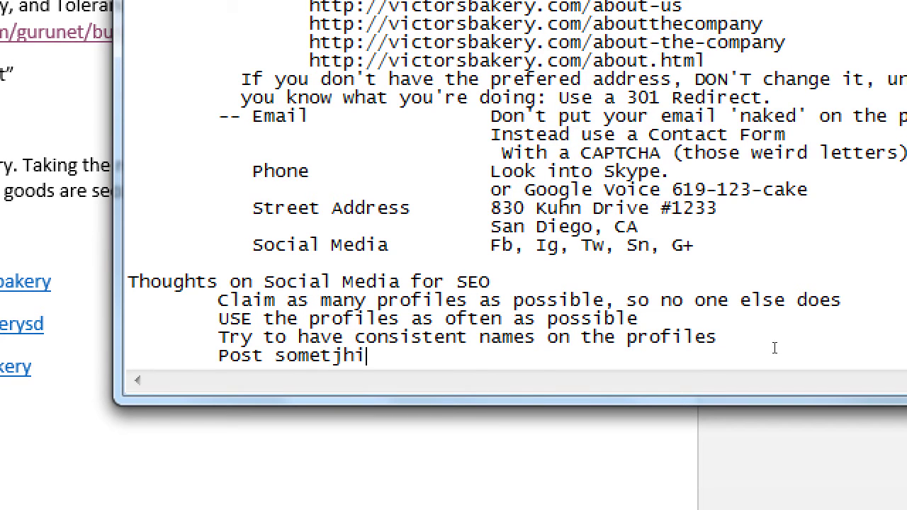
key(BackSpace)
key(BackSpace)
key(BackSpace)
text(hing)
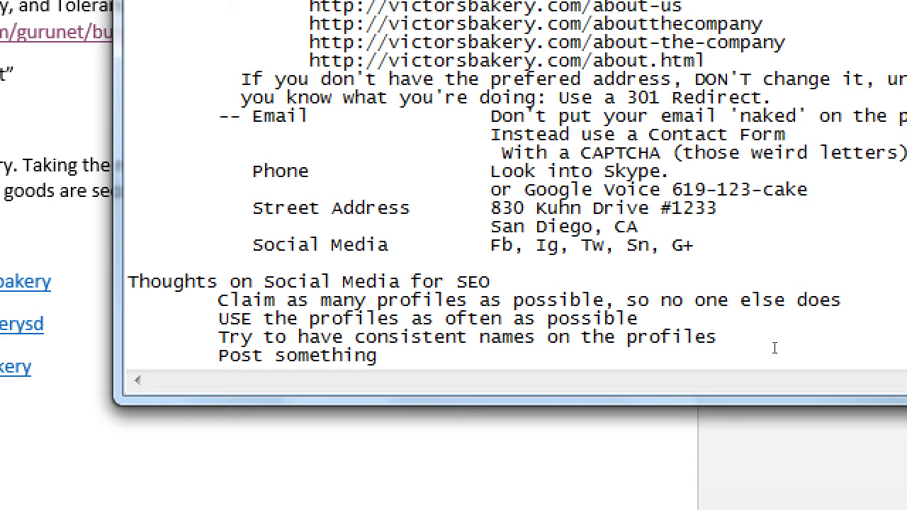
text( new and original )
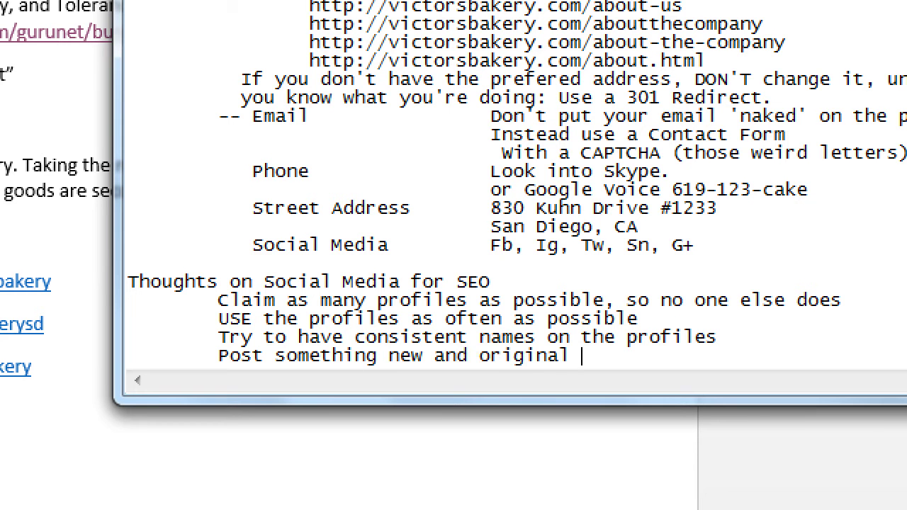
text(at least once per week)
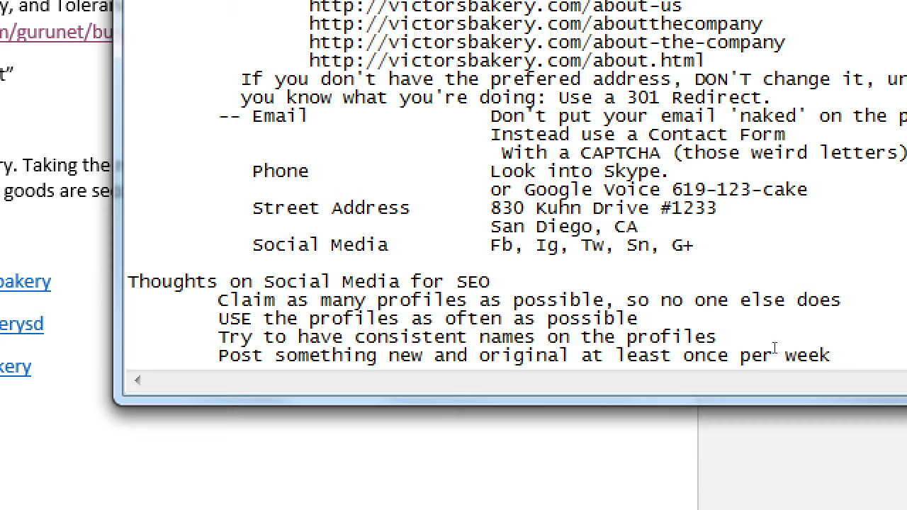
key(shift+Home)
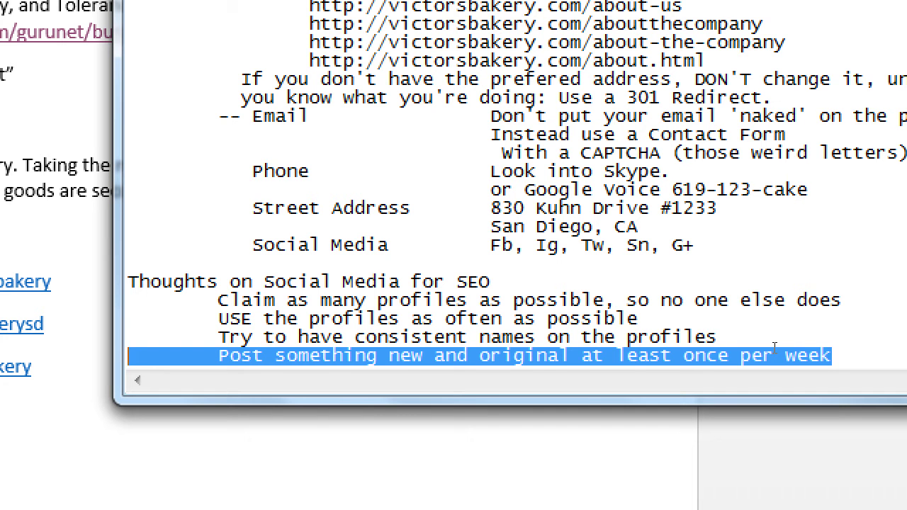
key(Down)
key(Tab)
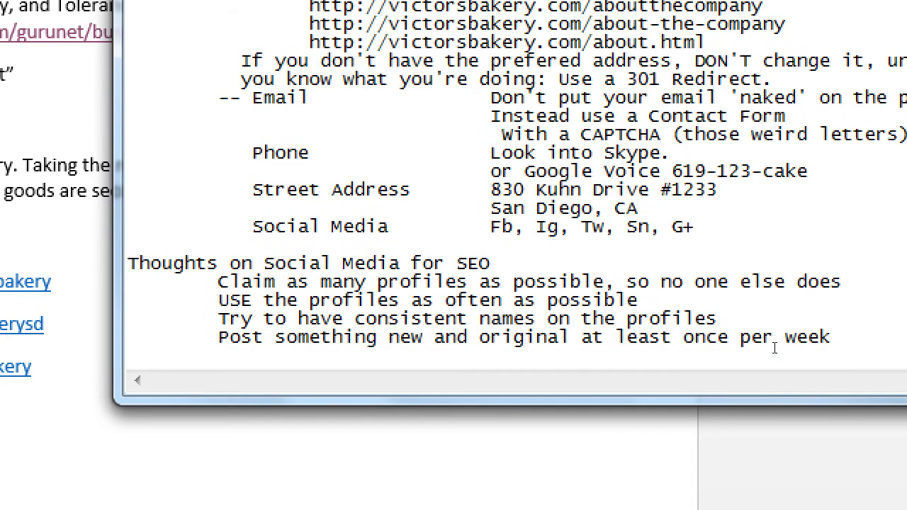
Step: Type the final tip 'Social media for a biz is a Captive Audience', then bring OBS to the front
text(Social media for )
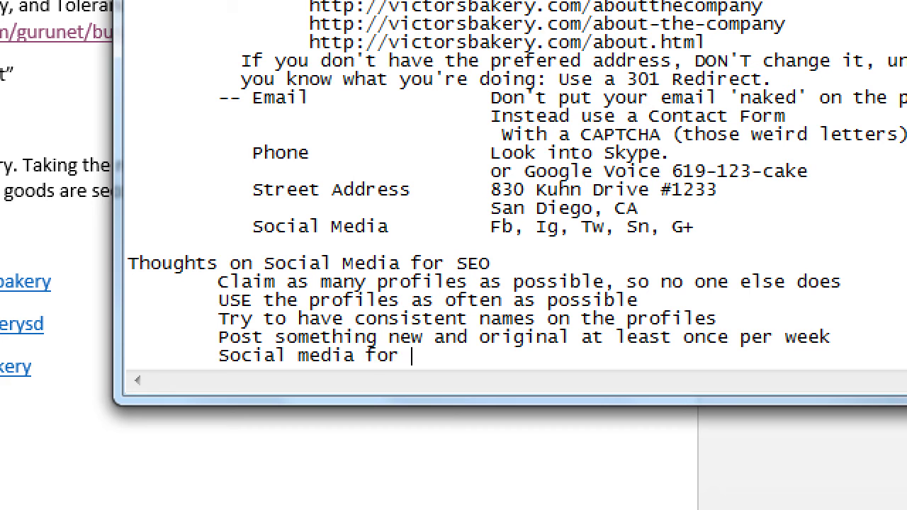
text(a biz is a C)
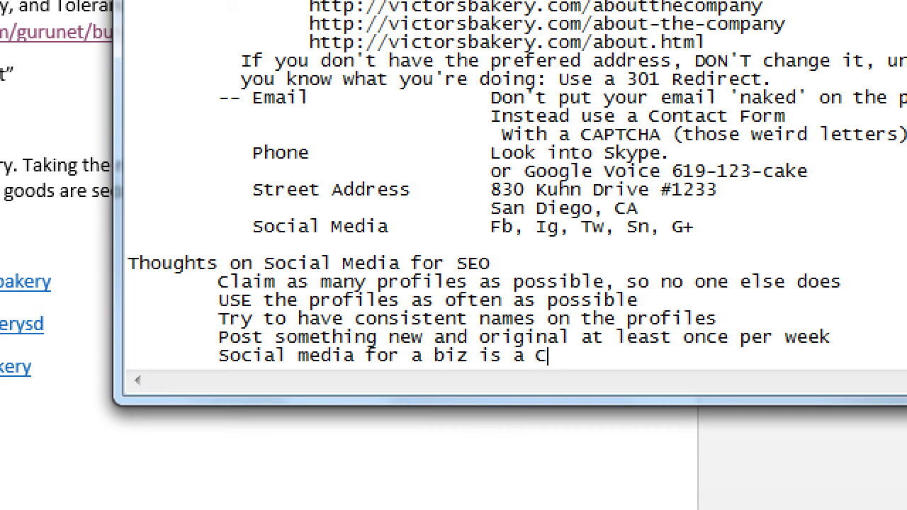
text(aptive aud)
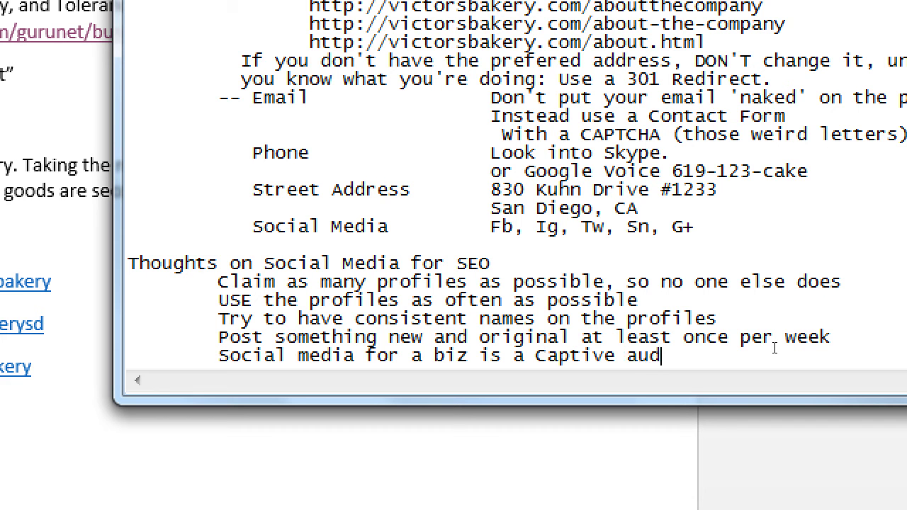
key(BackSpace)
key(BackSpace)
key(BackSpace)
text(Audience)
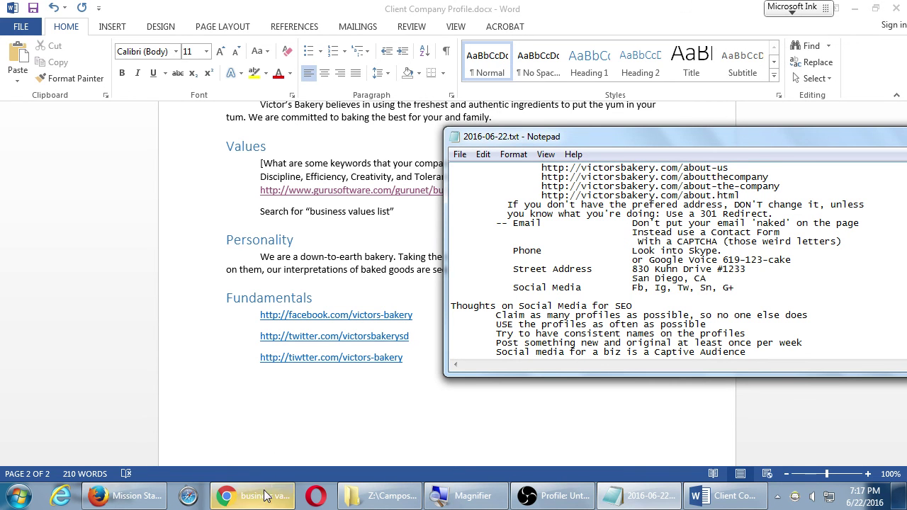
click(557, 495)
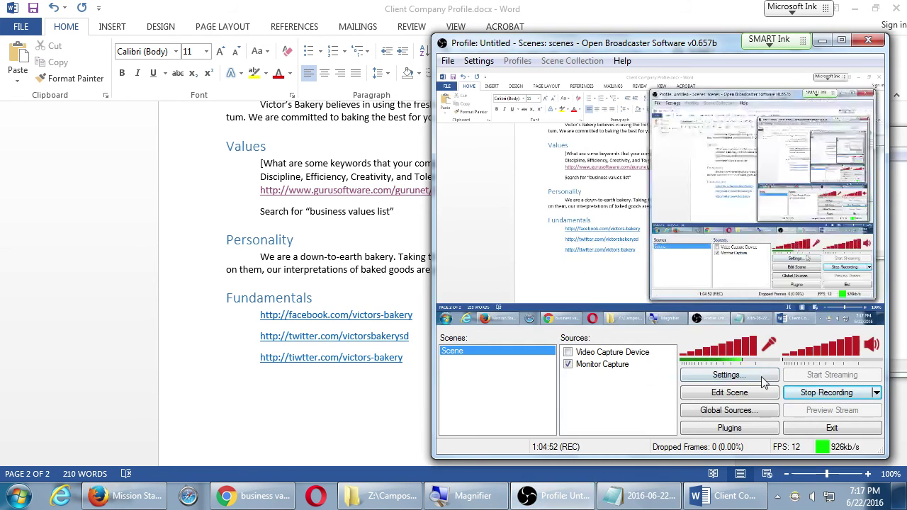